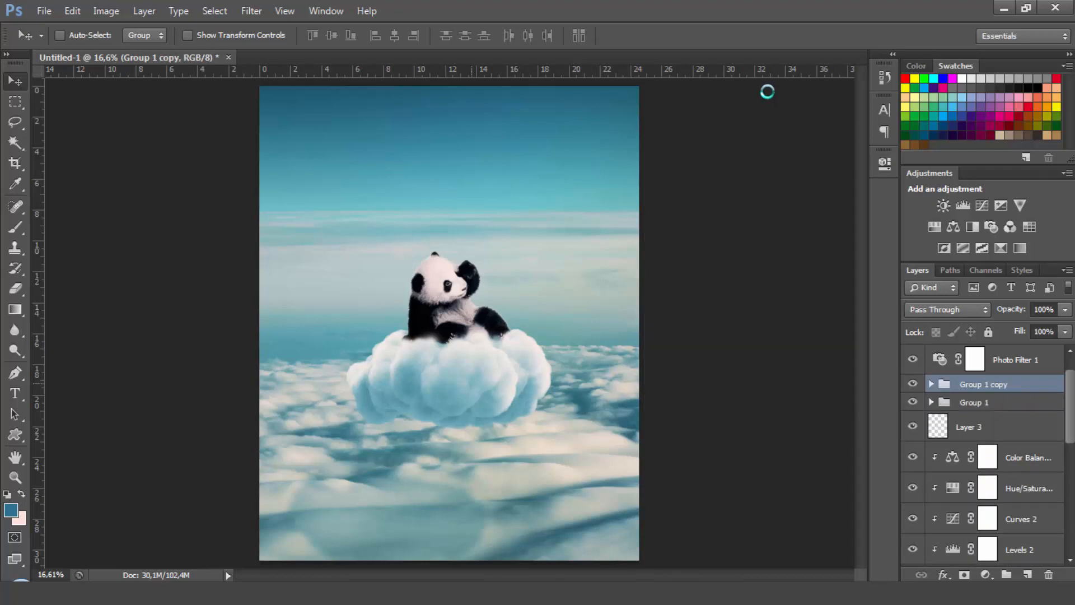
# - Delete the duplicate panda group, Group 1 copy, from the finished composition
pyautogui.hotkey('ctrl', 't')
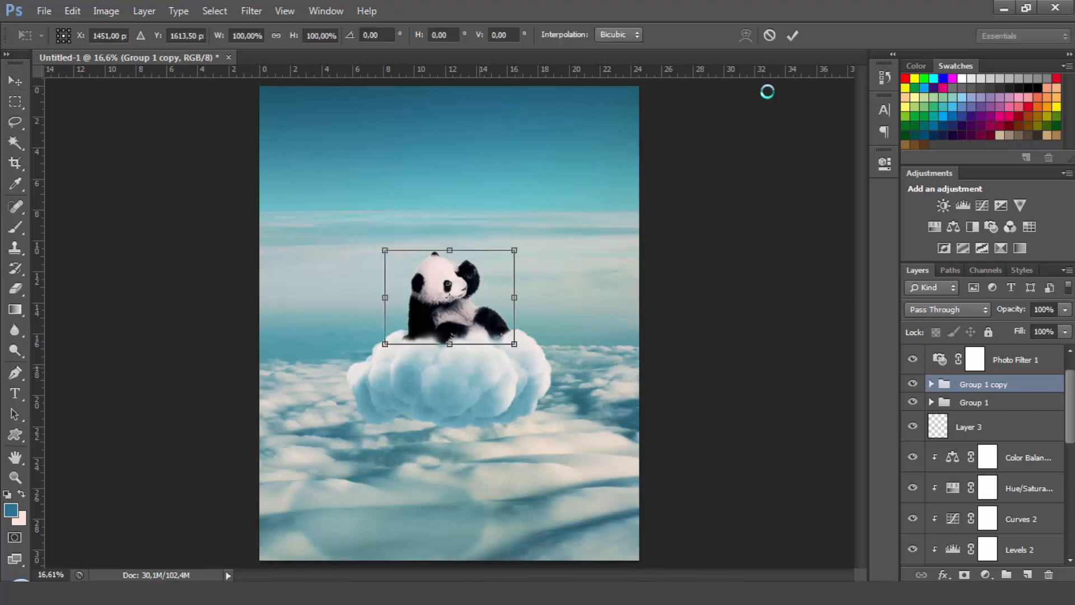
pyautogui.press('Escape')
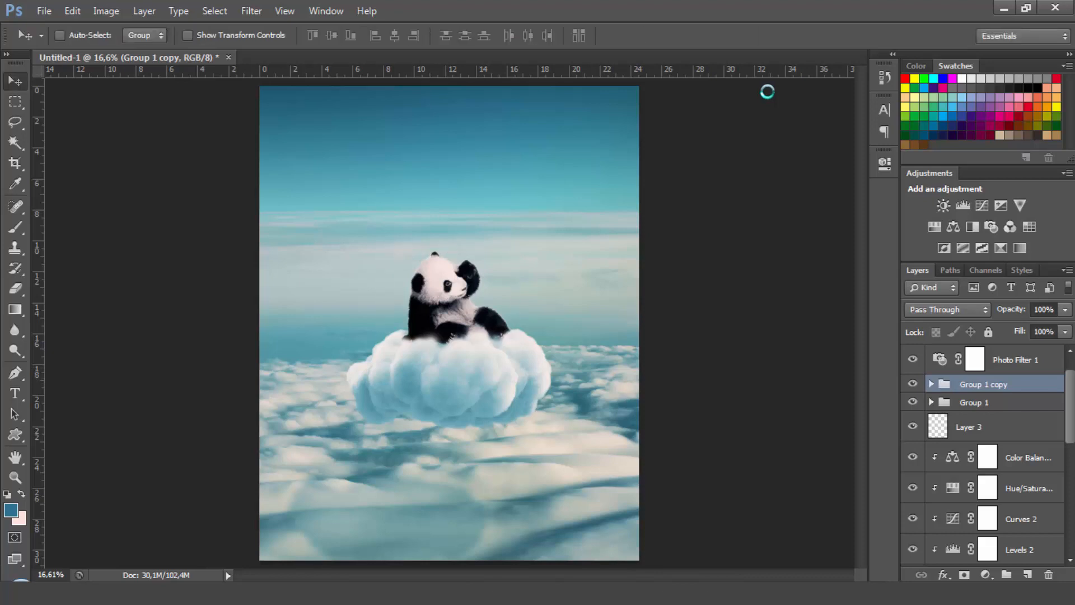
pyautogui.press('Delete')
pyautogui.press('Return')
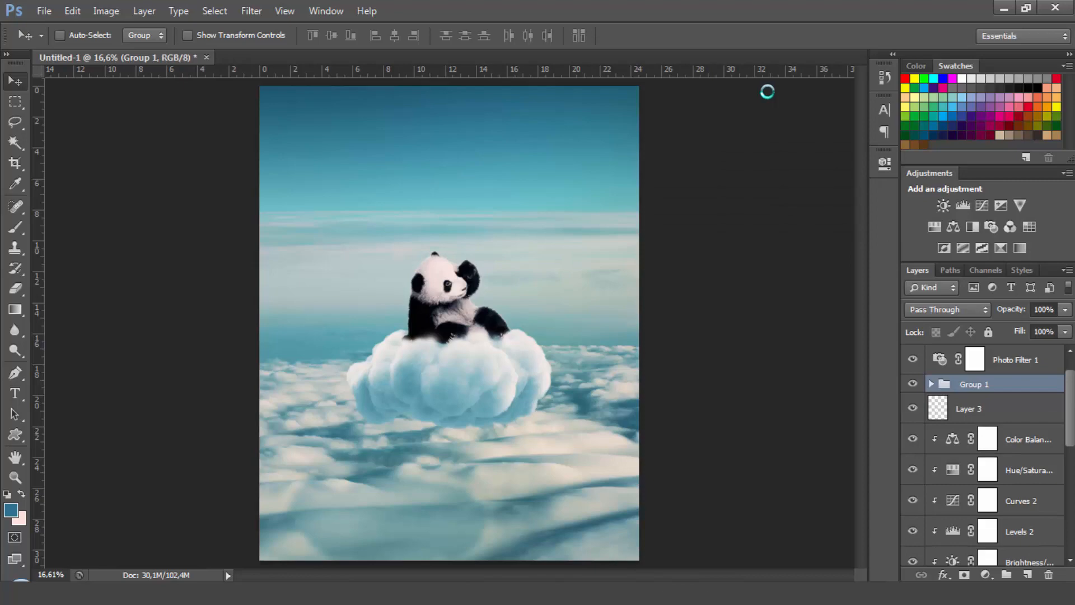
pyautogui.scroll(-3, 982, 455)
pyautogui.click(990, 505)
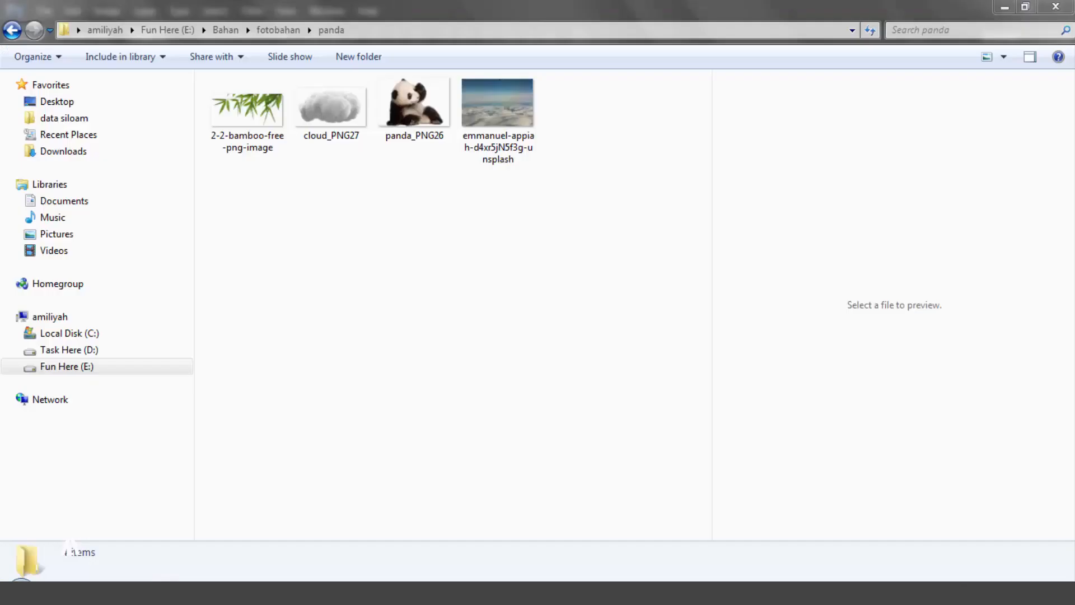
# - Place the sky-and-clouds photo from the panda folder into the blank document, accepting the default Camera Raw settings
pyautogui.moveTo(499, 156); pyautogui.dragTo(383, 294)
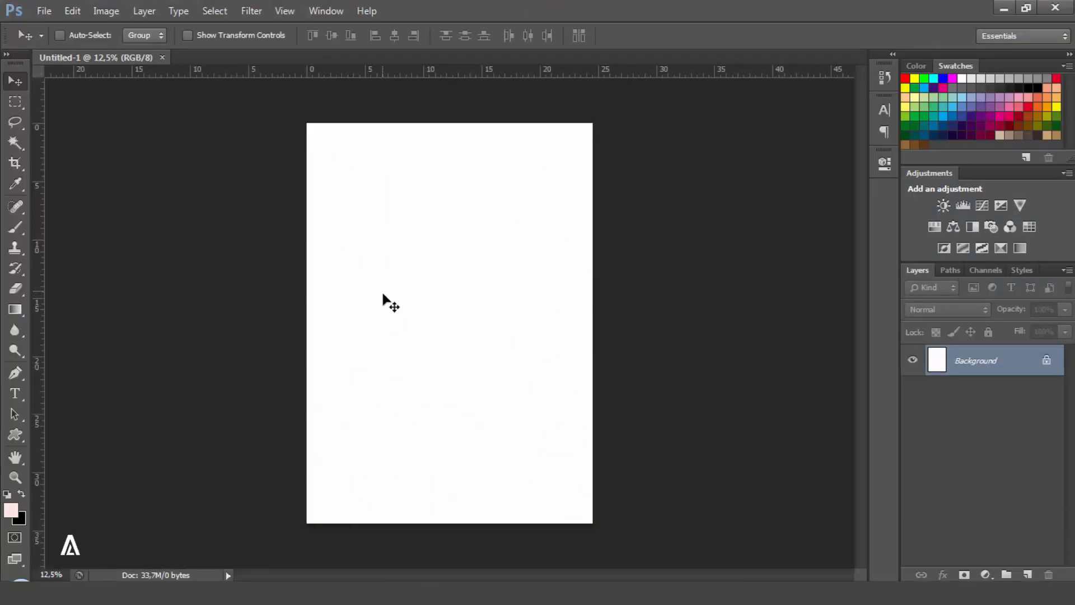
pyautogui.moveTo(383, 294); pyautogui.dragTo(383, 294)
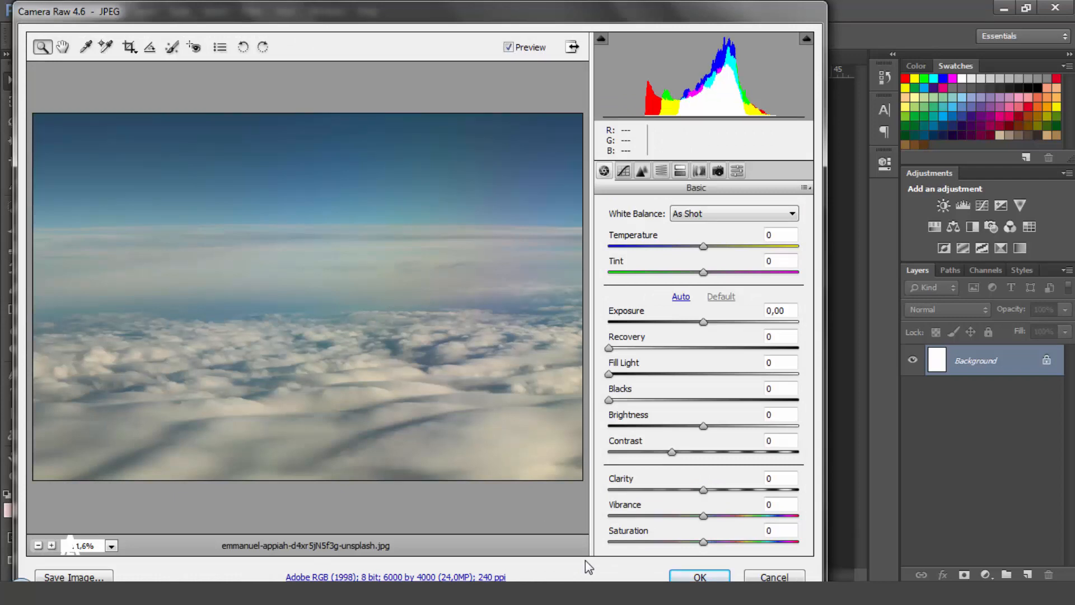
pyautogui.press('Return')
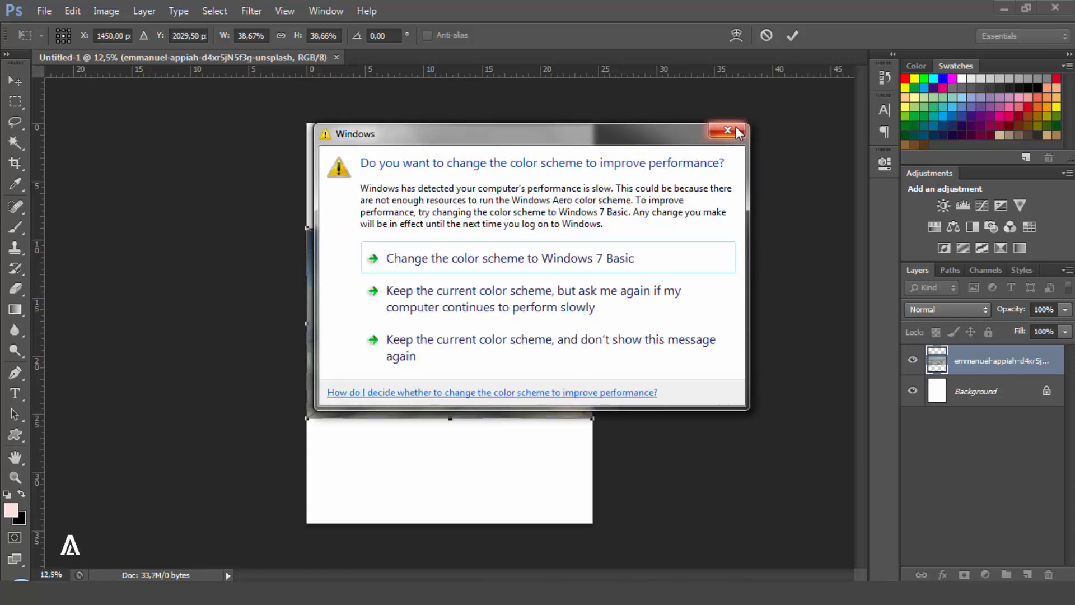
pyautogui.click(654, 354)
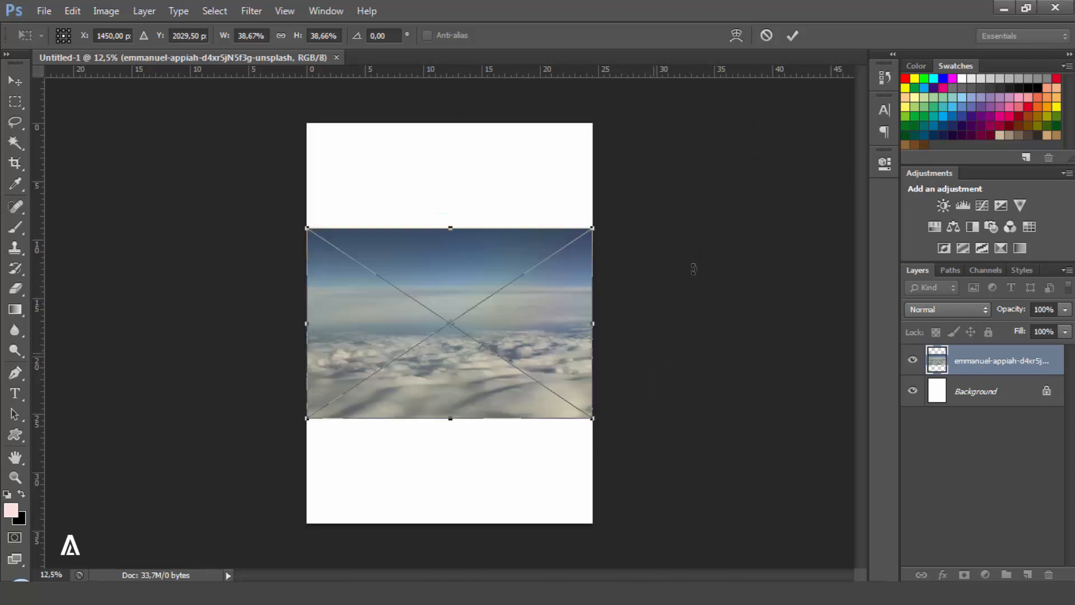
pyautogui.click(792, 35)
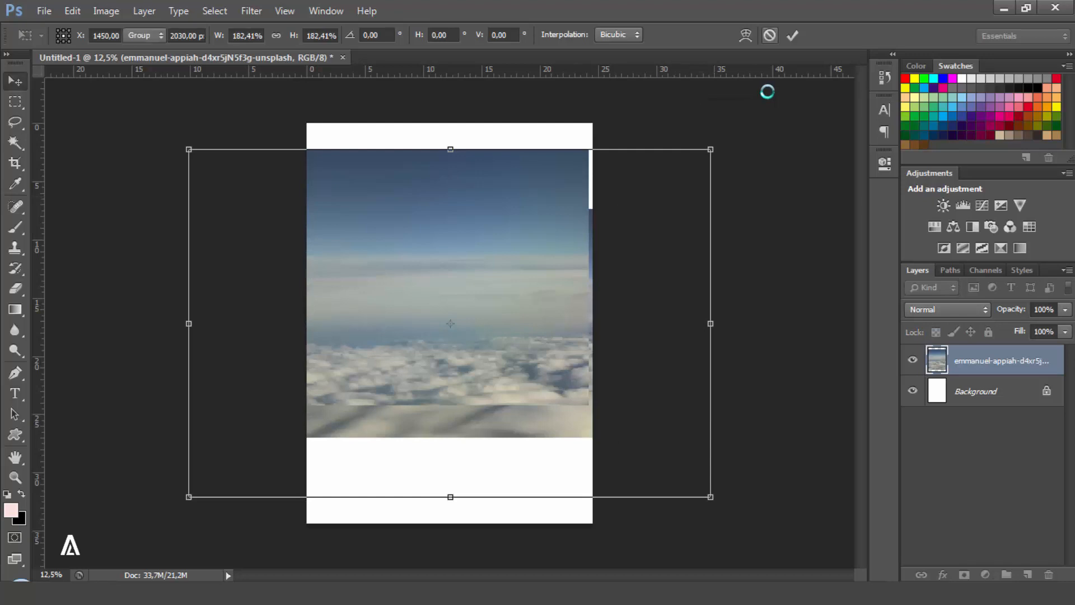
# - Crop the canvas to a 4:5 ratio
pyautogui.press('Return')
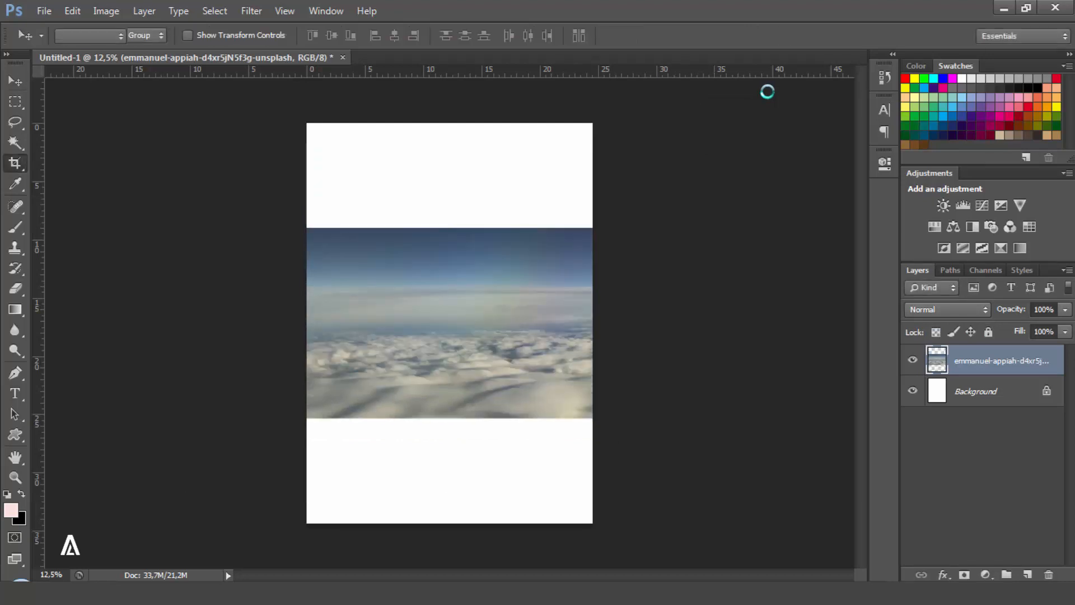
pyautogui.press('c')
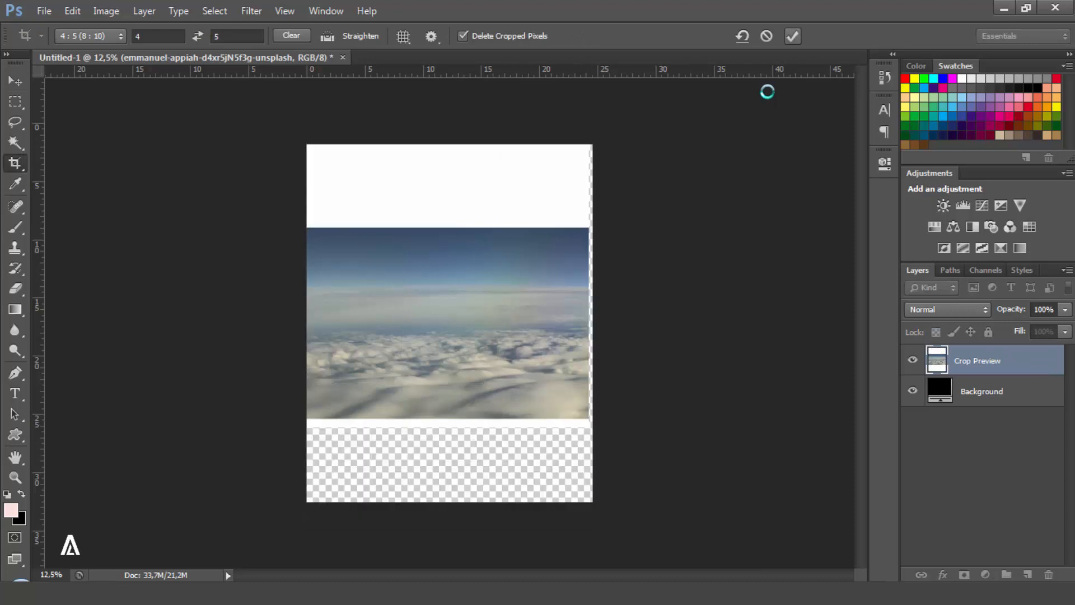
pyautogui.press('Return')
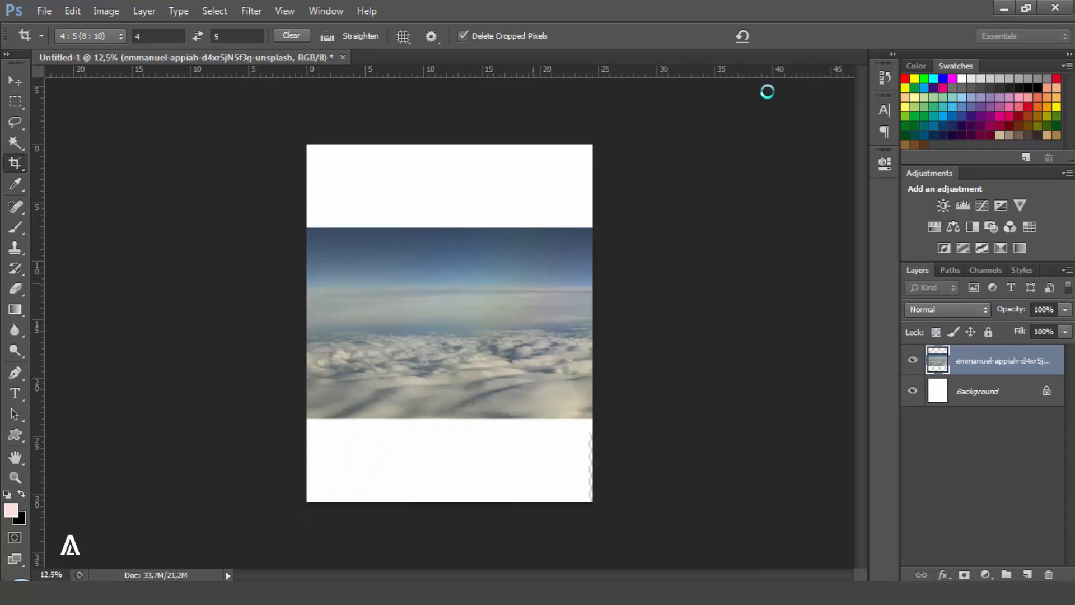
# - Scale the sky photo proportionally to about 224% so it covers the whole canvas
pyautogui.press('v')
pyautogui.hotkey('ctrl', 't')
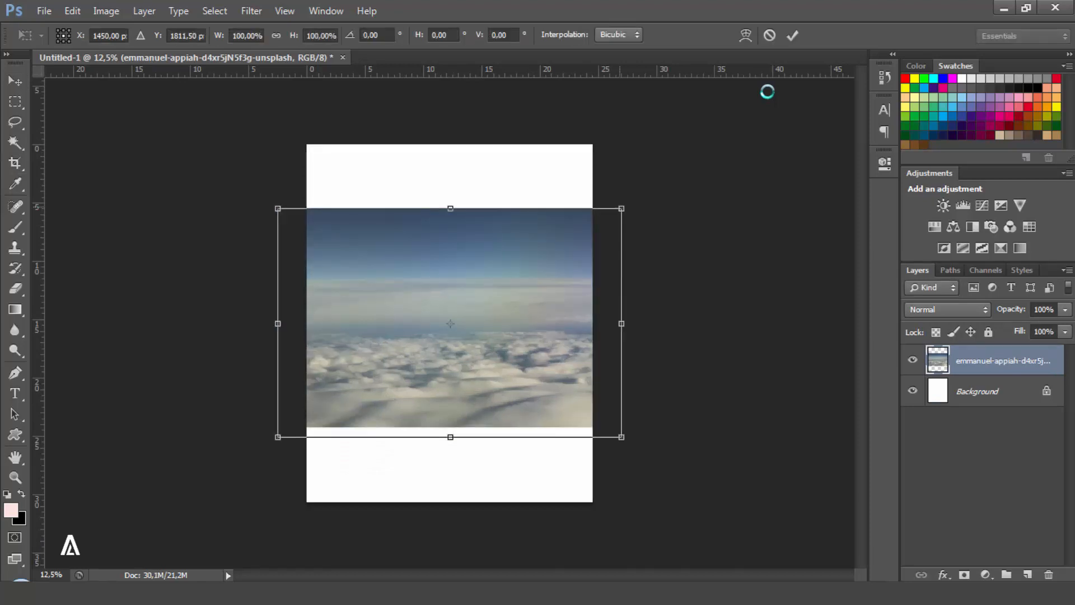
pyautogui.moveTo(622, 208); pyautogui.dragTo(770, 110)
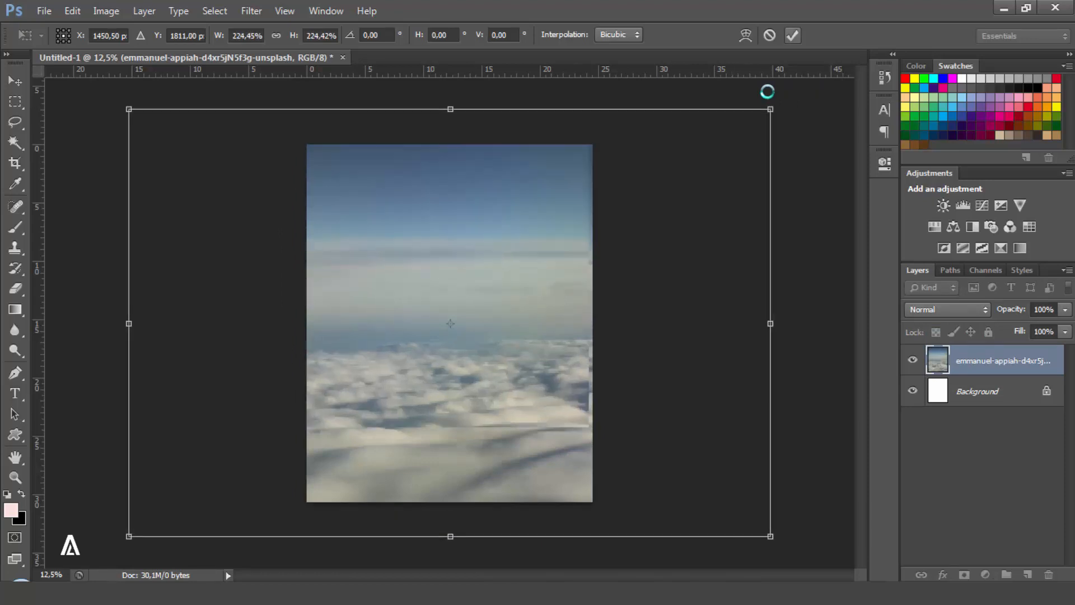
pyautogui.press('Return')
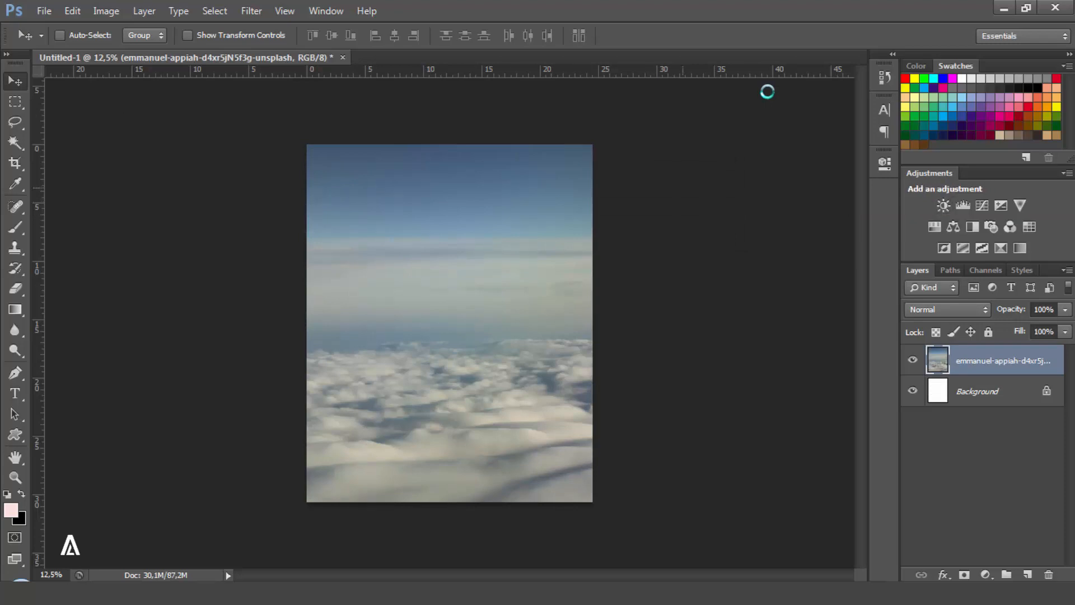
# - Clip a Brightness/Contrast adjustment (brightness 22, contrast 12) and a Levels adjustment (output levels 5 and 240) to the sky photo
pyautogui.click(944, 205)
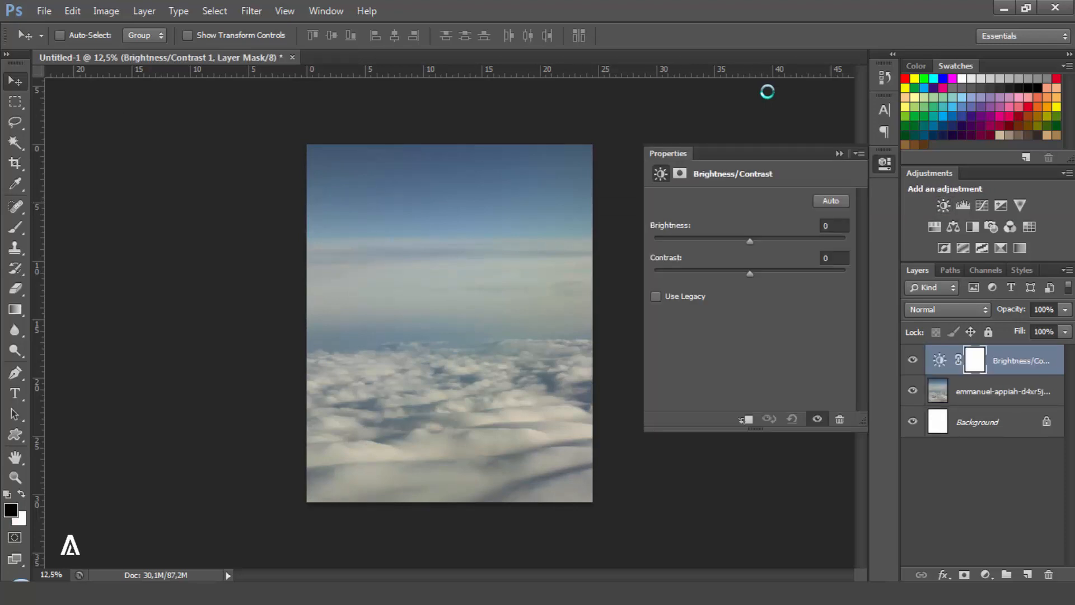
pyautogui.moveTo(749, 241); pyautogui.dragTo(762, 274)
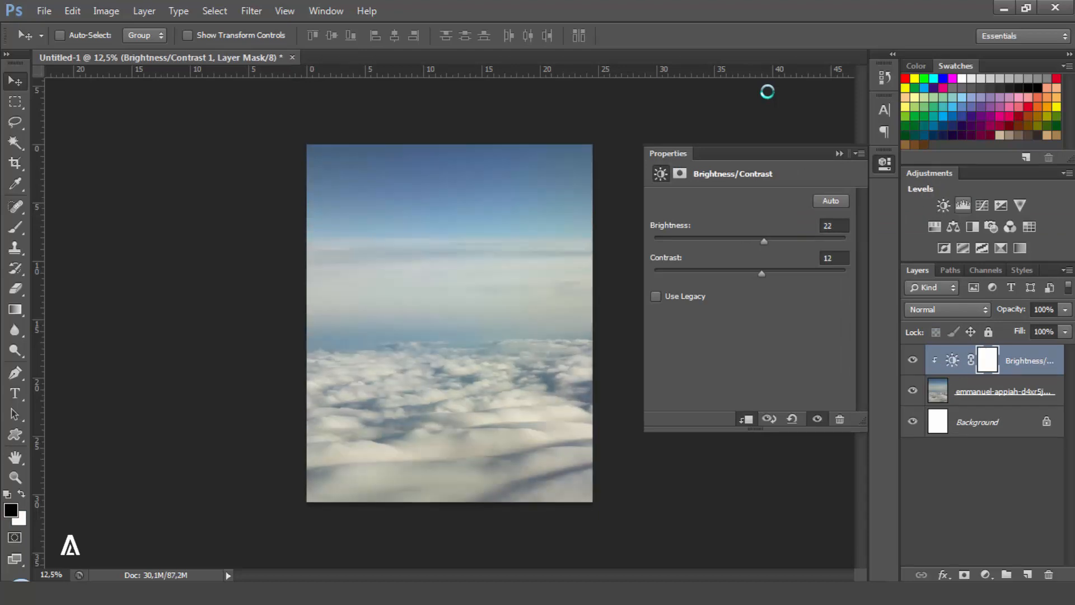
pyautogui.click(963, 205)
pyautogui.moveTo(847, 363); pyautogui.dragTo(836, 362)
pyautogui.doubleClick(792, 381)
pyautogui.write('240')
pyautogui.moveTo(673, 362); pyautogui.dragTo(676, 363)
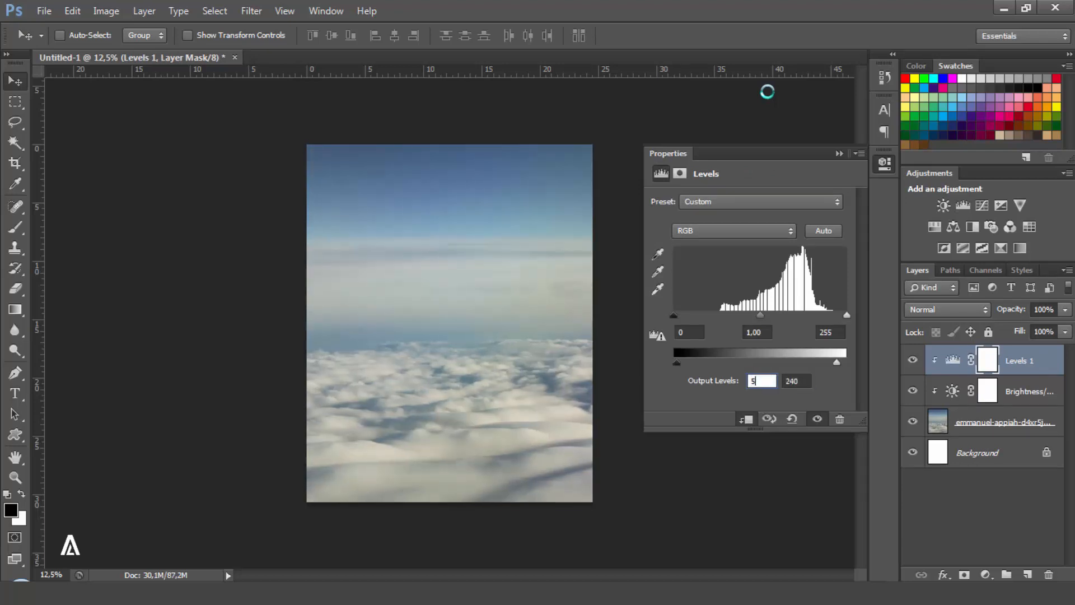
# - Add a clipped Curves adjustment to the sky, moving the black and white points slightly inward and lifting the midtones
pyautogui.click(981, 205)
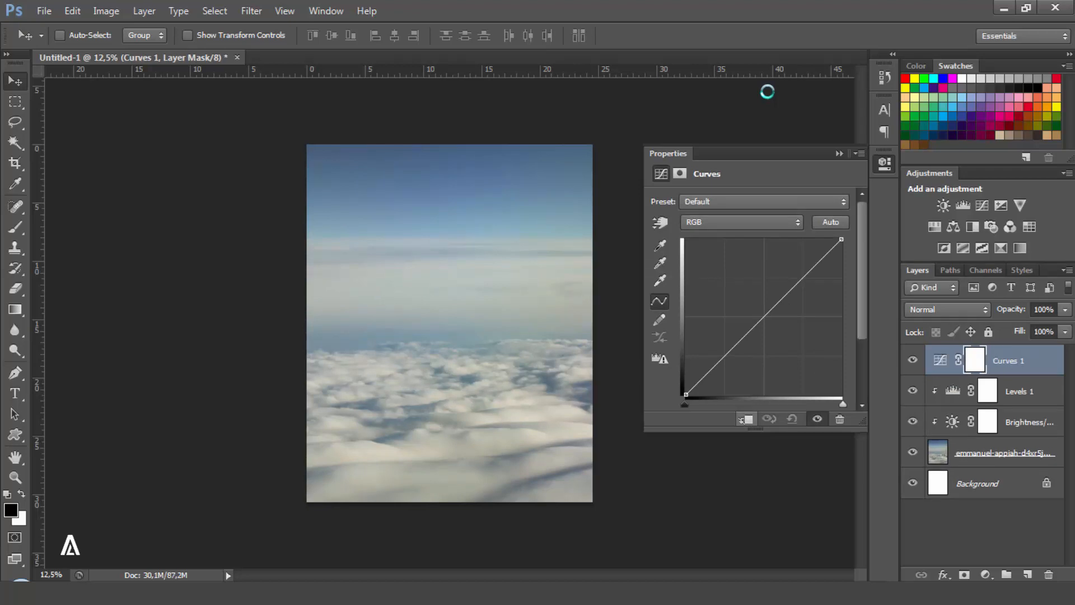
pyautogui.moveTo(684, 404); pyautogui.dragTo(698, 404)
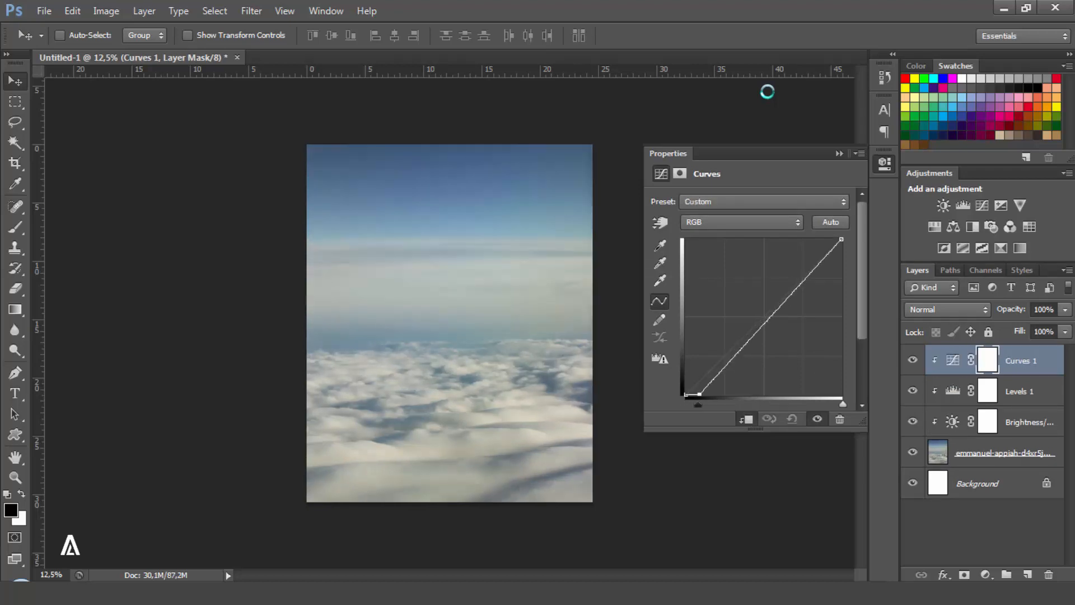
pyautogui.moveTo(843, 404); pyautogui.dragTo(836, 404)
pyautogui.moveTo(767, 317); pyautogui.dragTo(760, 316)
# - Add a clipped Hue/Saturation adjustment to the sky and set the Cyans hue to -17
pyautogui.click(935, 227)
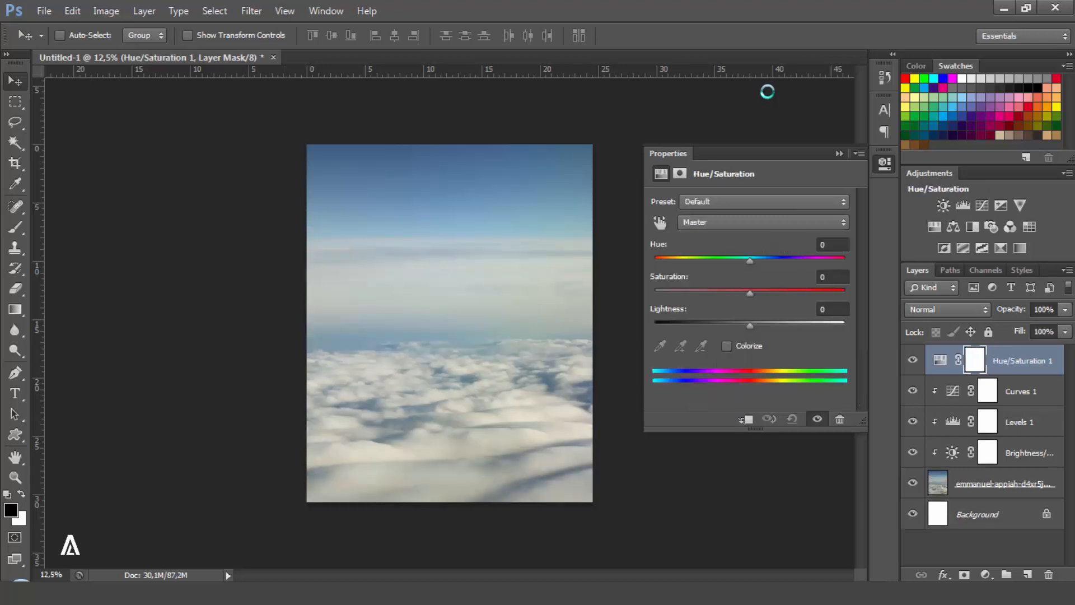
pyautogui.click(763, 222)
pyautogui.click(750, 250)
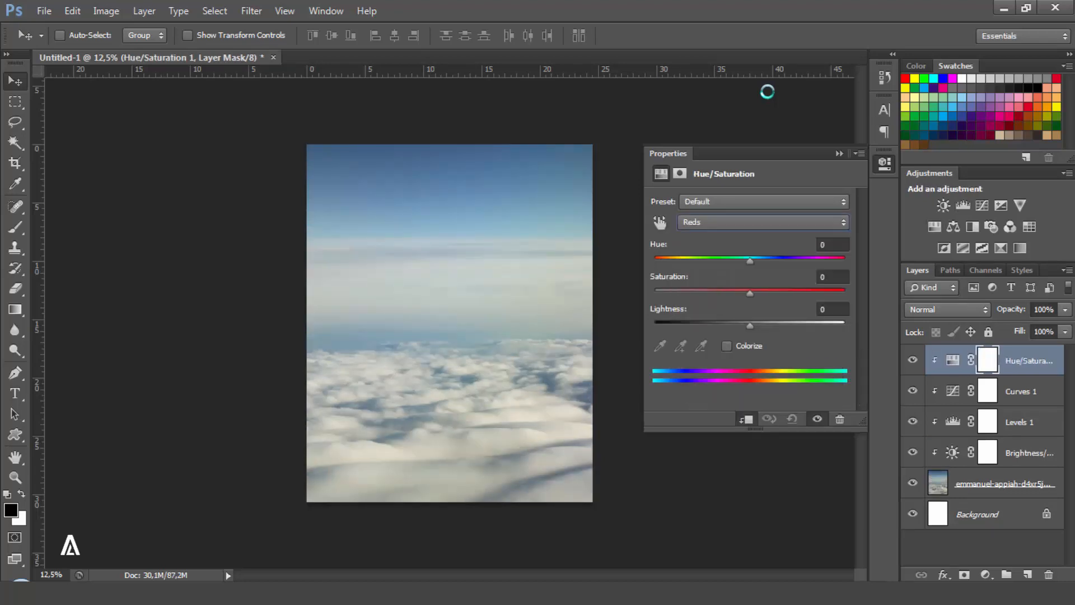
pyautogui.click(763, 222)
pyautogui.click(750, 288)
pyautogui.moveTo(750, 261); pyautogui.dragTo(734, 261)
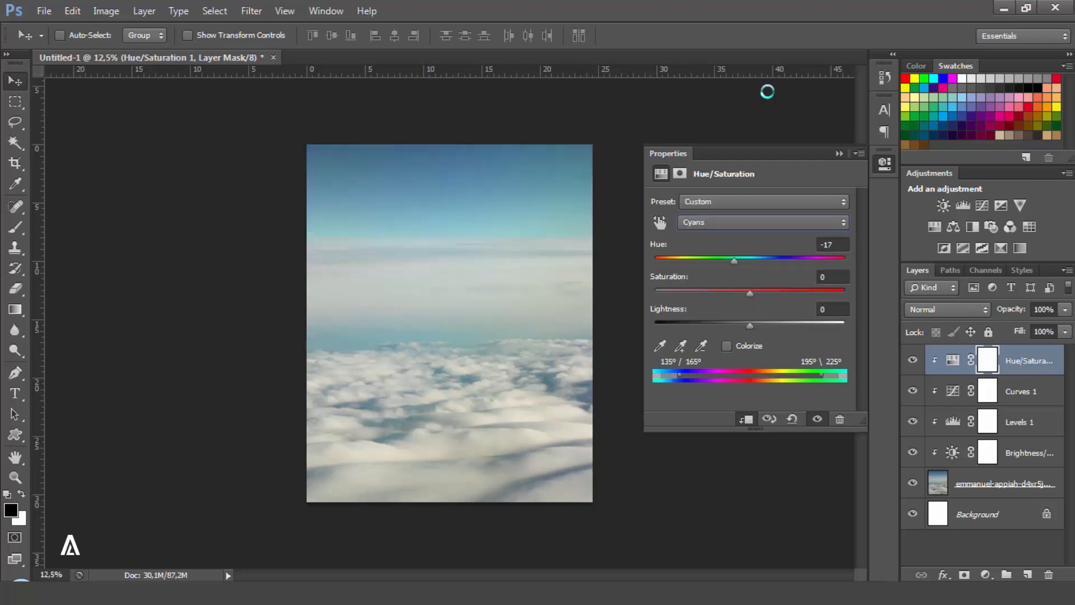
# - Set the Blues range of the Hue/Saturation adjustment to hue -20, saturation -10 and lightness +11
pyautogui.click(763, 222)
pyautogui.click(750, 301)
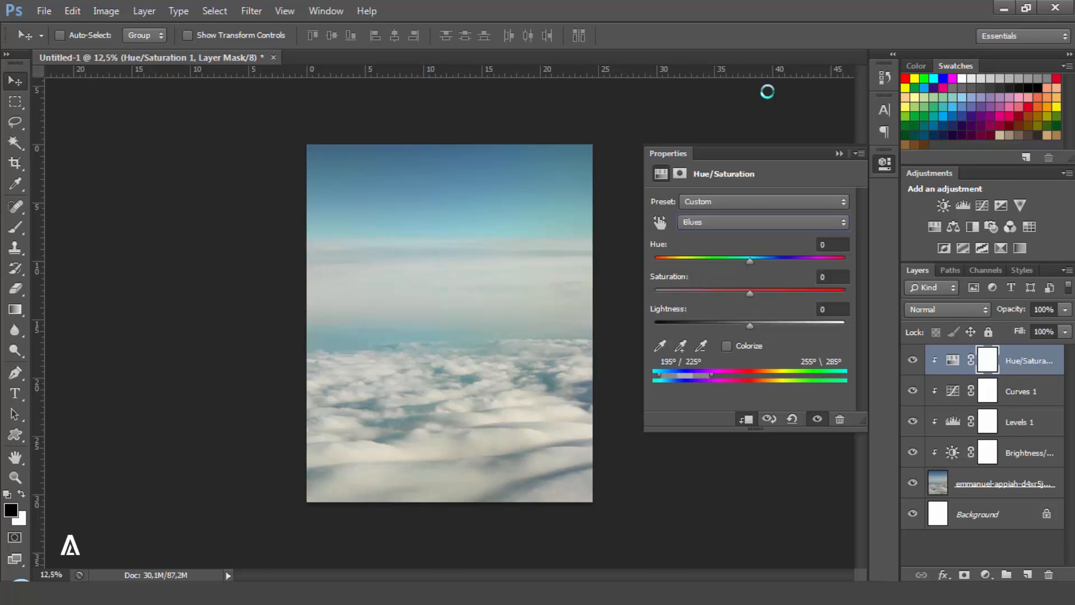
pyautogui.moveTo(750, 261)
pyautogui.mouseDown()
pyautogui.moveTo(731, 261)
pyautogui.moveTo(761, 326)
pyautogui.mouseUp()
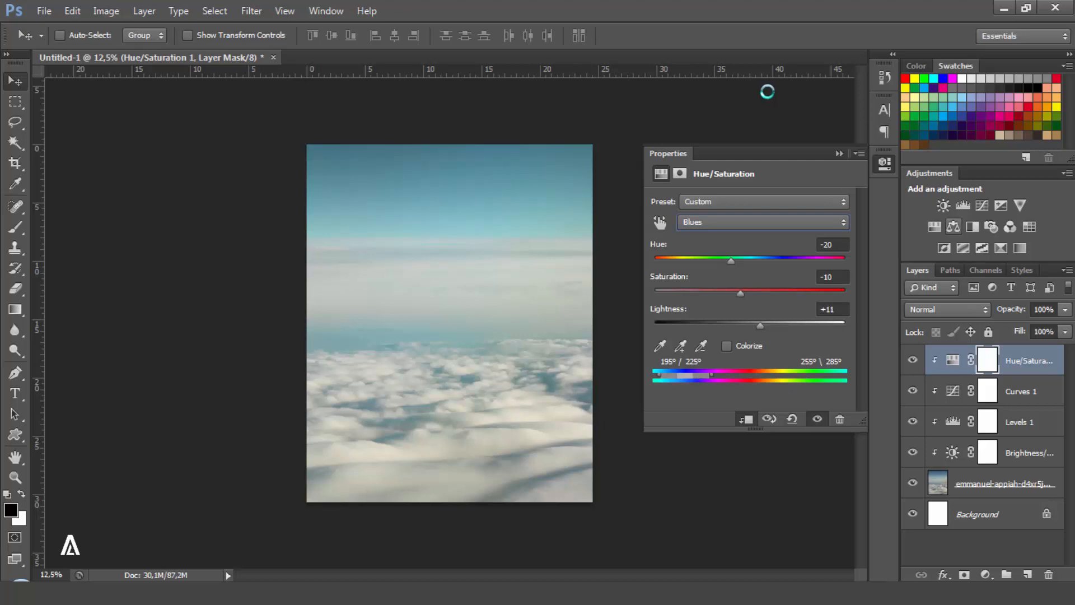
# - Add a clipped Color Balance adjustment to the sky, shifting the Shadows toward cyan and setting their yellow-blue value to +23
pyautogui.click(954, 227)
pyautogui.click(746, 419)
pyautogui.click(764, 201)
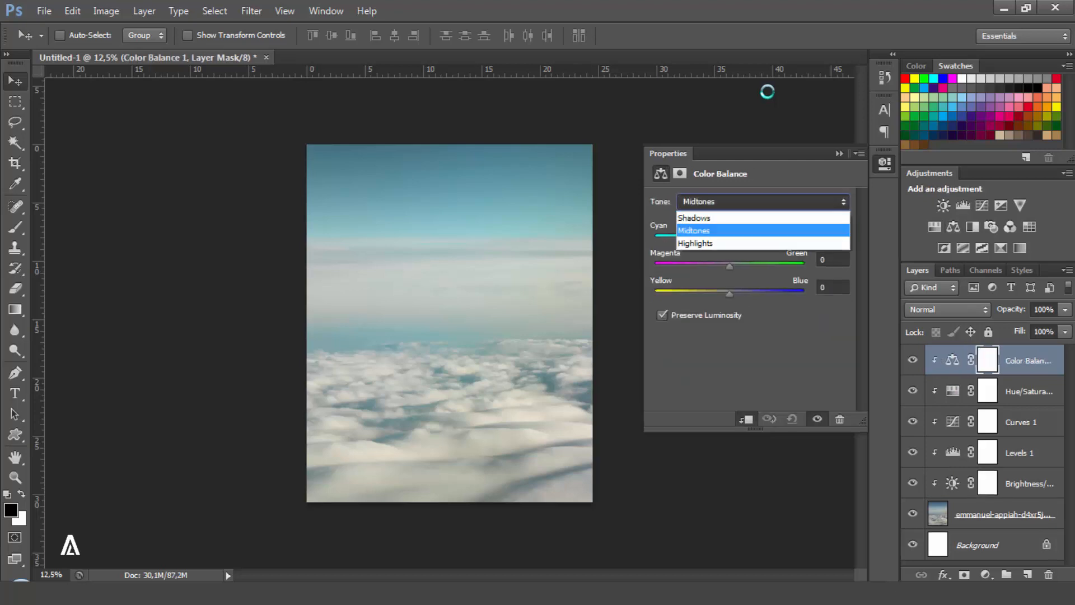
pyautogui.click(728, 218)
pyautogui.moveTo(729, 239); pyautogui.dragTo(709, 239)
pyautogui.moveTo(730, 295); pyautogui.dragTo(747, 295)
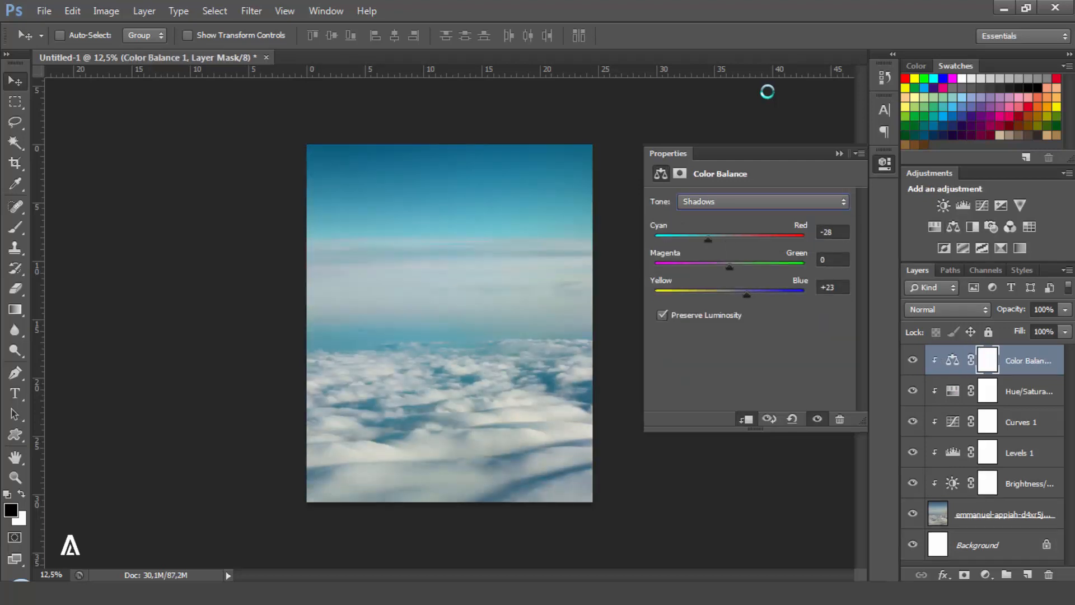
pyautogui.moveTo(708, 239); pyautogui.dragTo(705, 239)
# - Shift the Color Balance Midtones toward cyan and give the Highlights a slight blue tint
pyautogui.click(763, 202)
pyautogui.click(706, 227)
pyautogui.moveTo(729, 239); pyautogui.dragTo(711, 239)
pyautogui.click(763, 202)
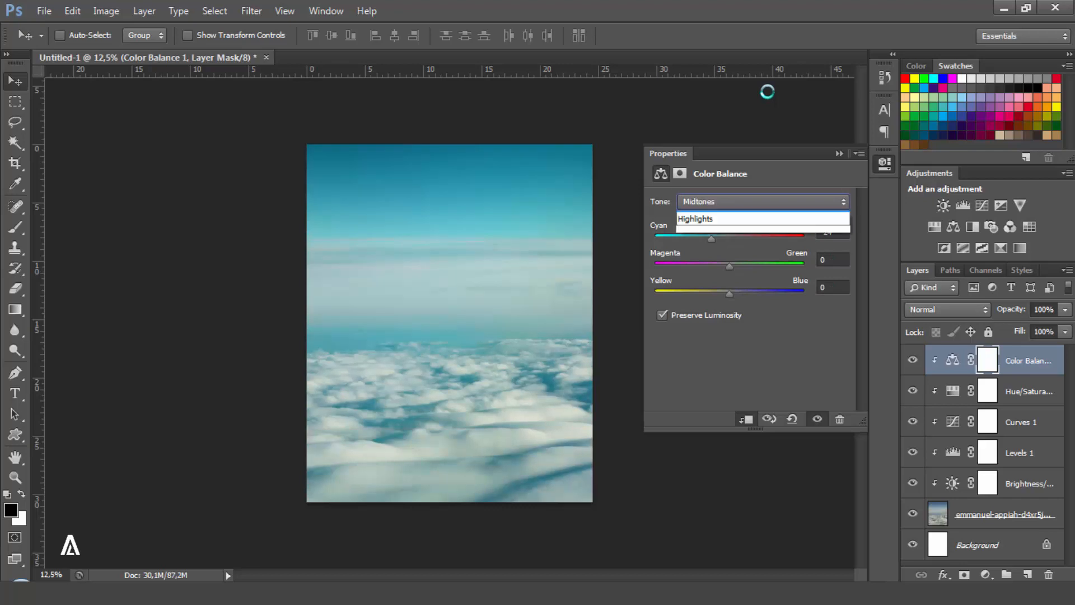
pyautogui.click(703, 242)
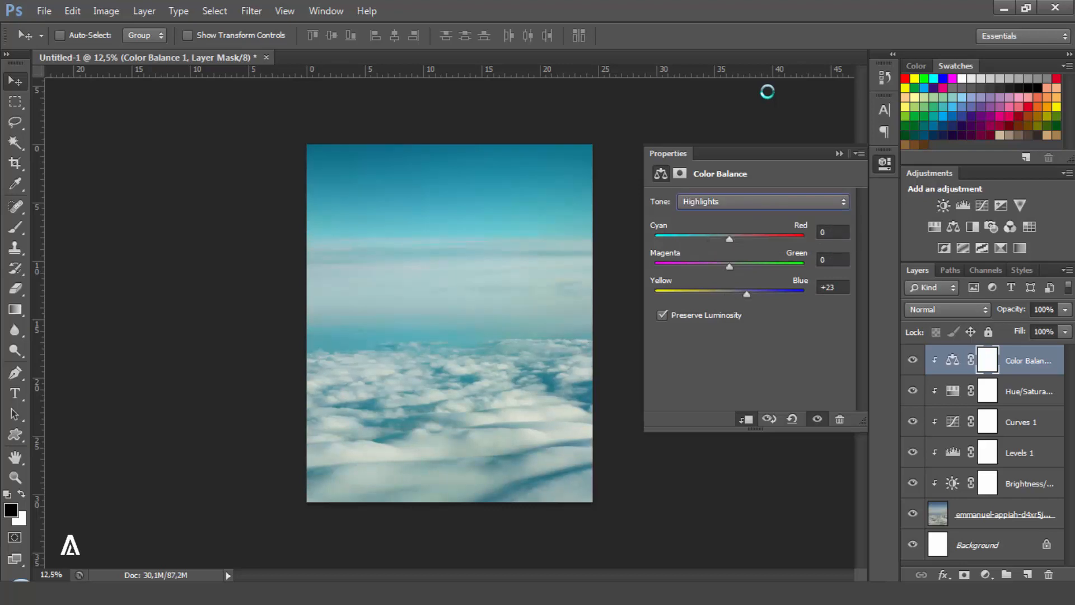
pyautogui.moveTo(747, 294); pyautogui.dragTo(737, 293)
# - Readjust the Color Balance Midtones, trying +19 toward red before settling on a cyan shift
pyautogui.click(763, 202)
pyautogui.click(705, 230)
pyautogui.moveTo(711, 239); pyautogui.dragTo(744, 239)
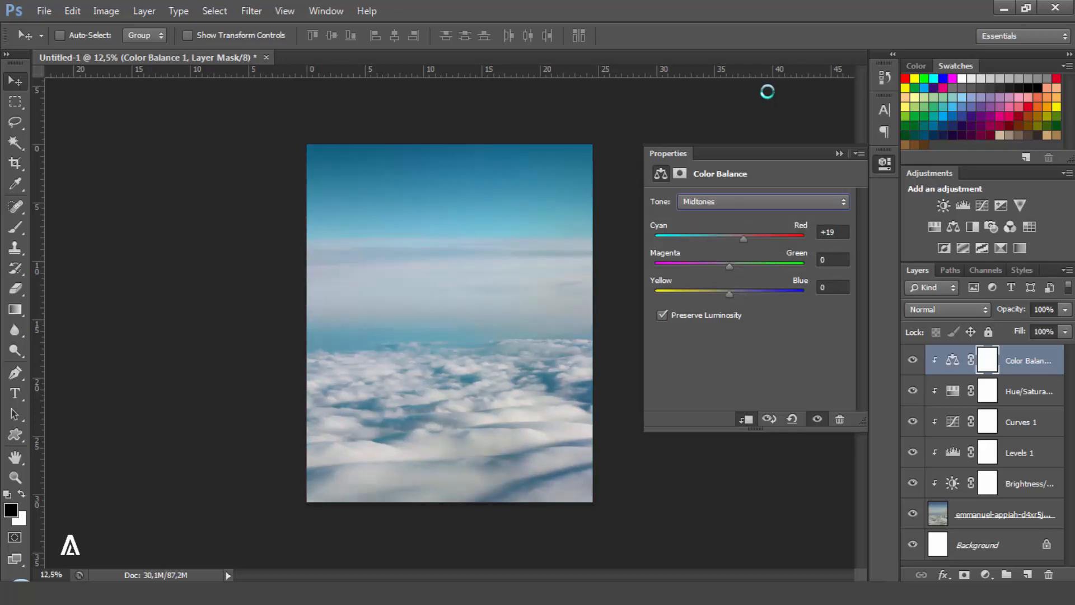
pyautogui.moveTo(744, 239); pyautogui.dragTo(713, 239)
pyautogui.click(840, 154)
# - Bring the cloud_PNG27 image from the file folder into the sky composition and release its layer from the clipping mask
pyautogui.hotkey('alt', 'Tab')
pyautogui.moveTo(331, 109); pyautogui.dragTo(322, 593)
pyautogui.hotkey('alt', 'Tab')
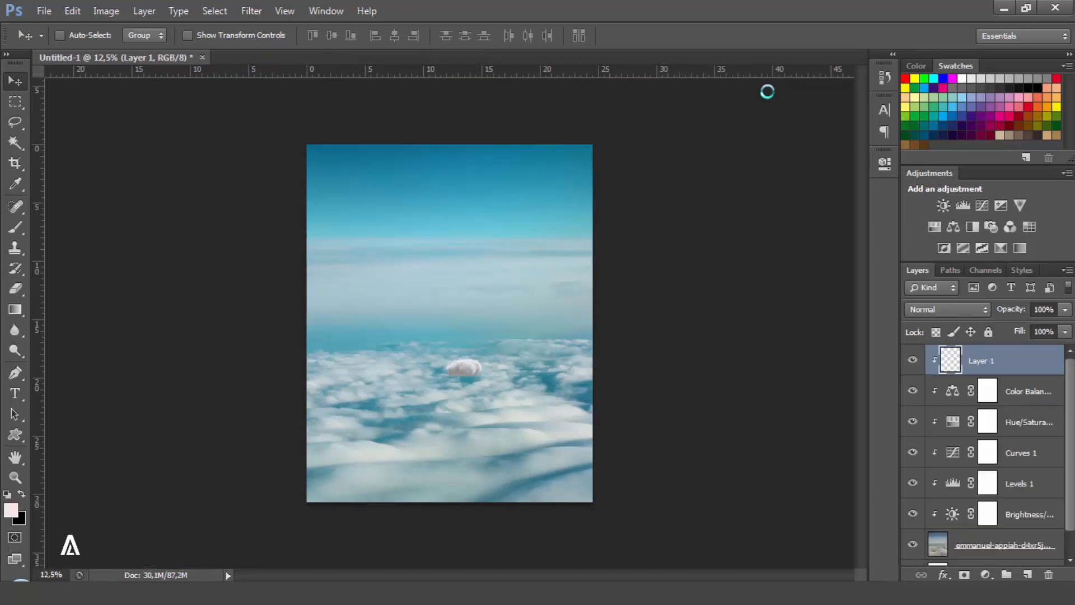
pyautogui.rightClick(976, 362)
pyautogui.click(857, 283)
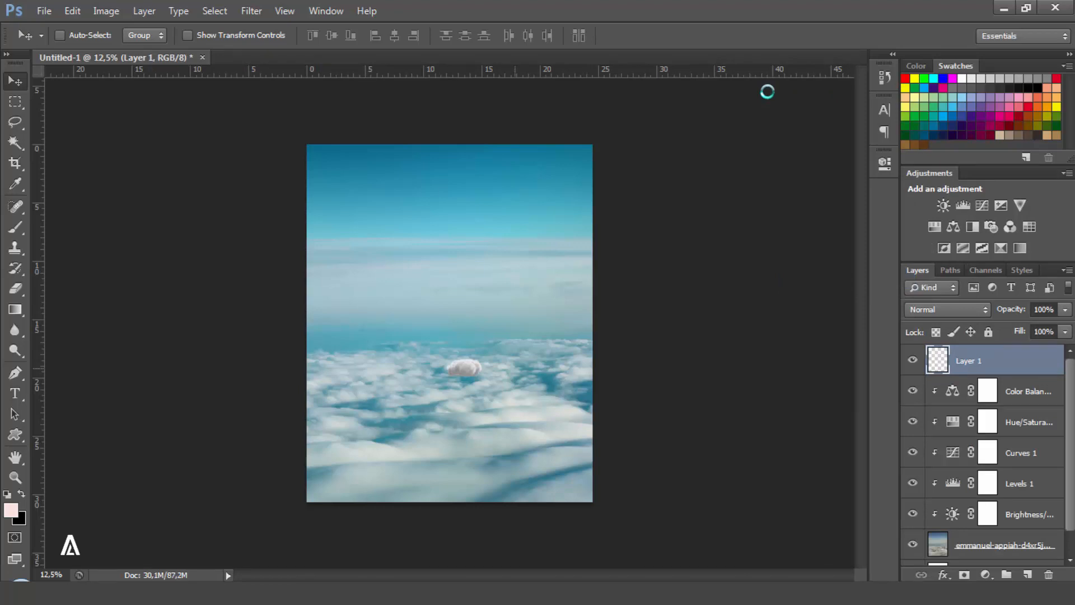
# - Scale the cloud layer proportionally to about 440%
pyautogui.hotkey('ctrl', 't')
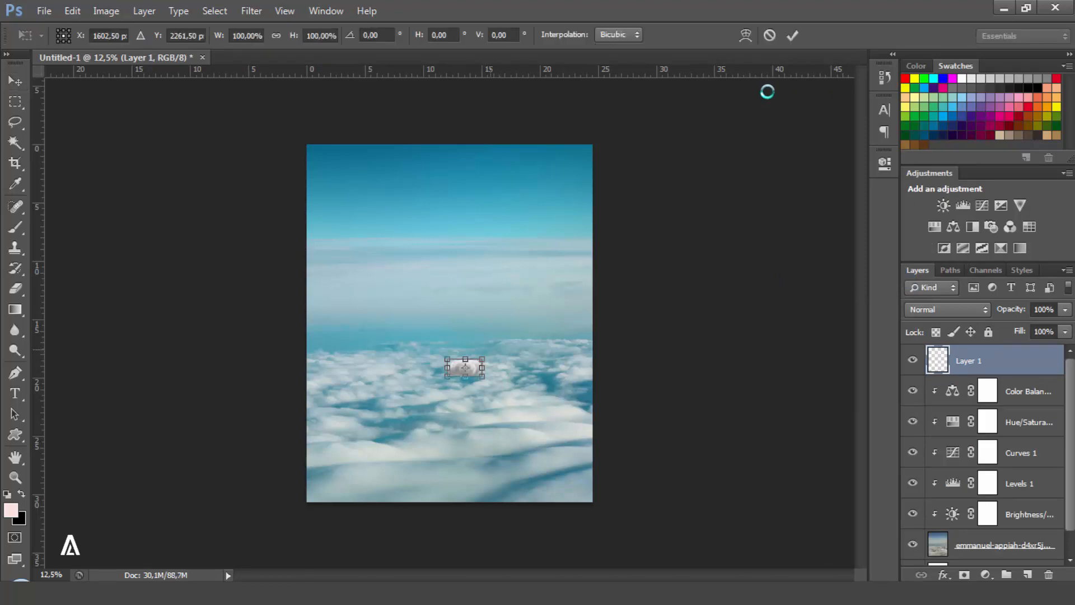
pyautogui.moveTo(482, 359); pyautogui.dragTo(544, 326)
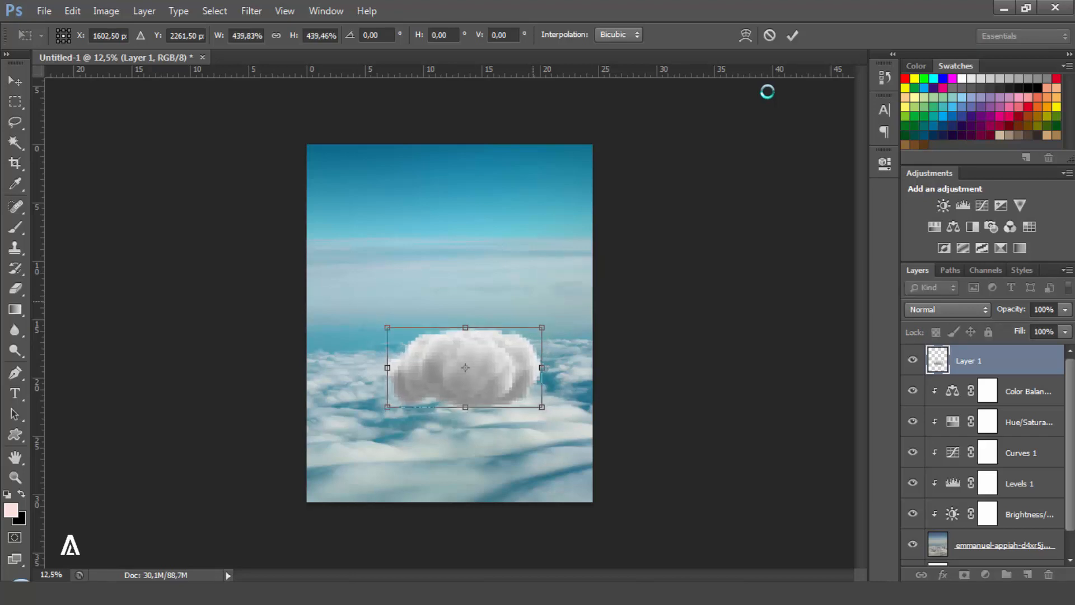
pyautogui.press('Return')
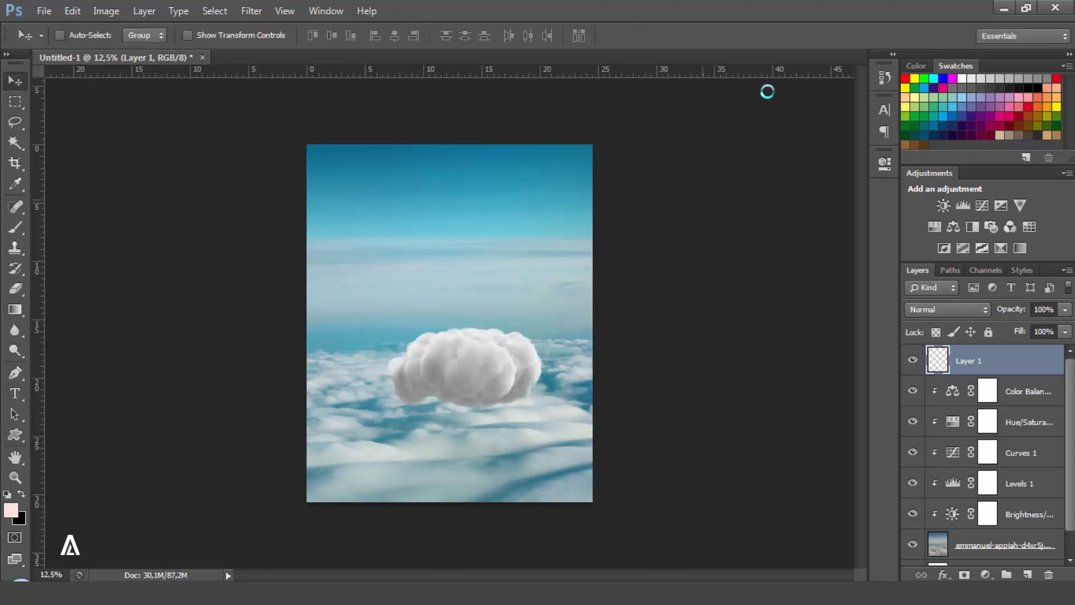
# - Center the cloud horizontally and add a Brightness/Contrast adjustment clipped to it, with Brightness 12 and Contrast 9
pyautogui.moveTo(483, 385); pyautogui.dragTo(459, 372)
pyautogui.click(944, 205)
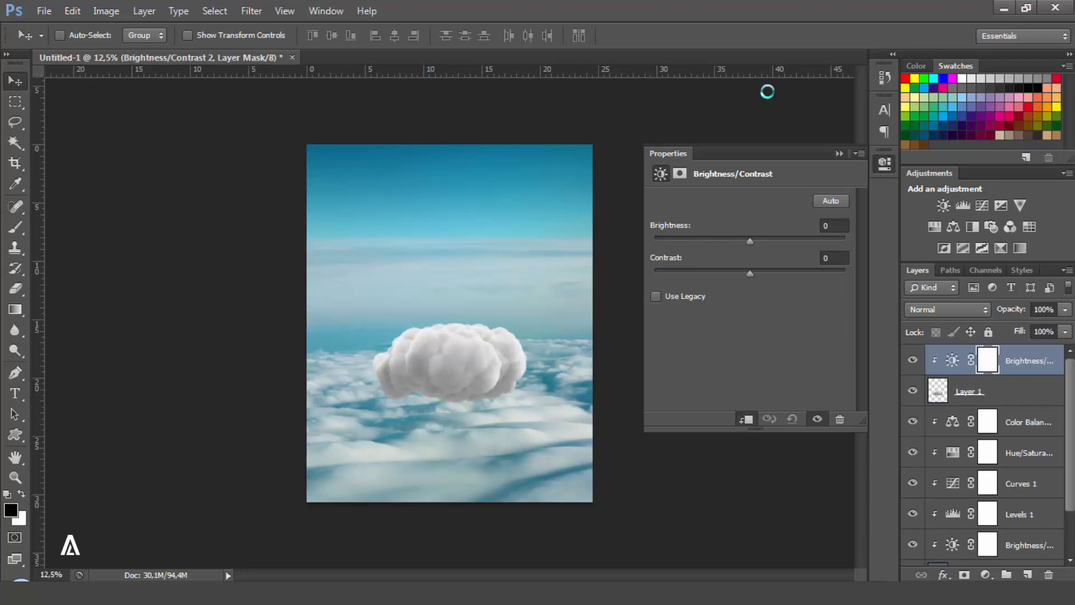
pyautogui.moveTo(750, 241); pyautogui.dragTo(759, 274)
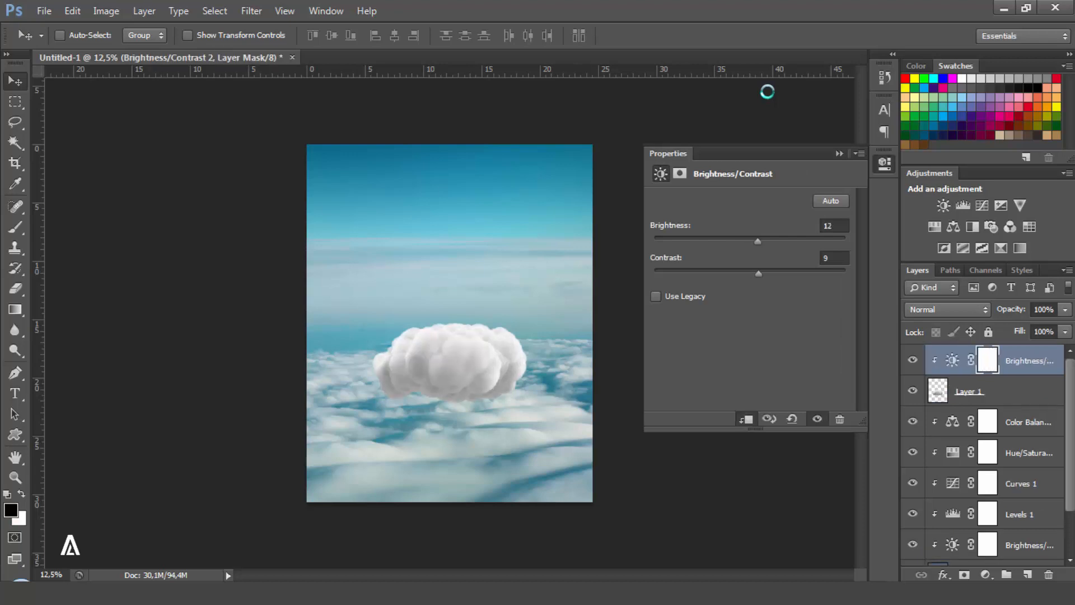
# - Add a Levels adjustment clipped to the cloud with Output Levels of 5 and 240
pyautogui.click(962, 205)
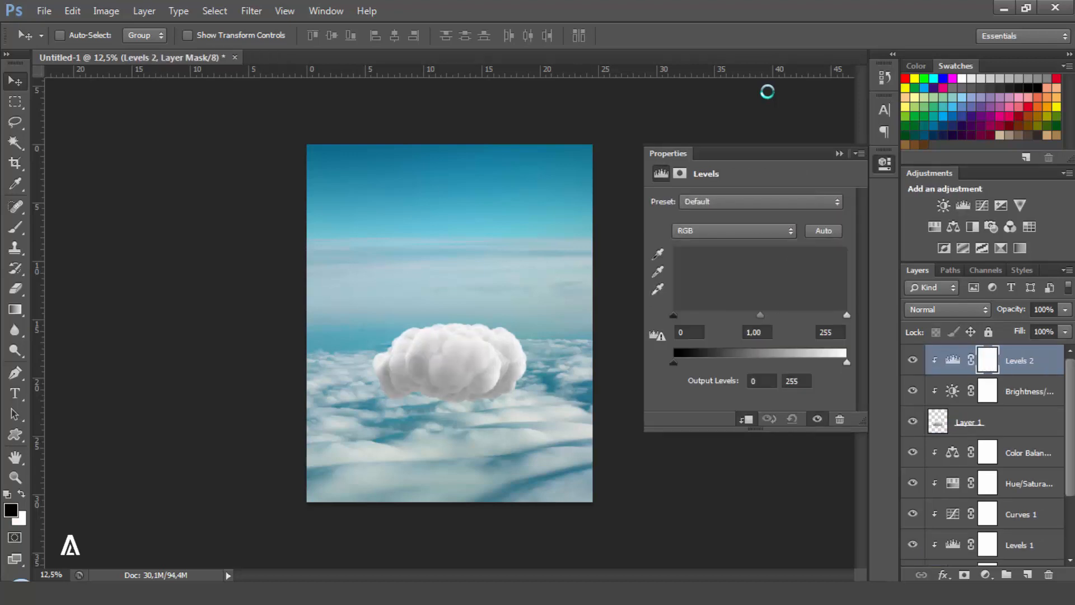
pyautogui.doubleClick(792, 380)
pyautogui.write('240')
pyautogui.click(762, 381)
pyautogui.press('BackSpace')
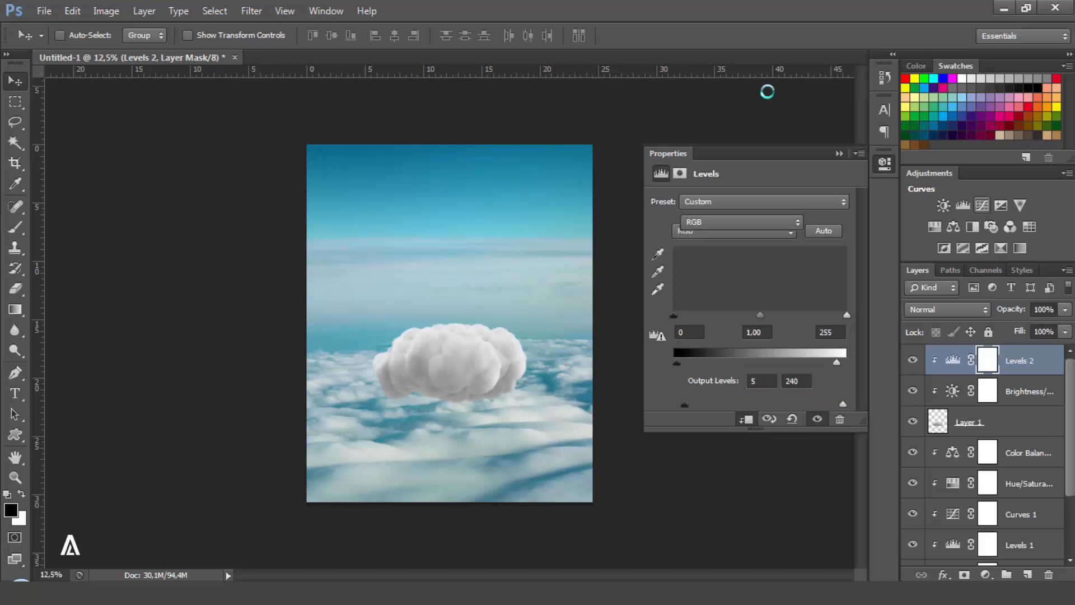
# - Add a Curves adjustment clipped to the cloud, pull the black and white points inward, and add a midpoint to the curve
pyautogui.click(982, 205)
pyautogui.hotkey('ctrl', 'alt', 'g')
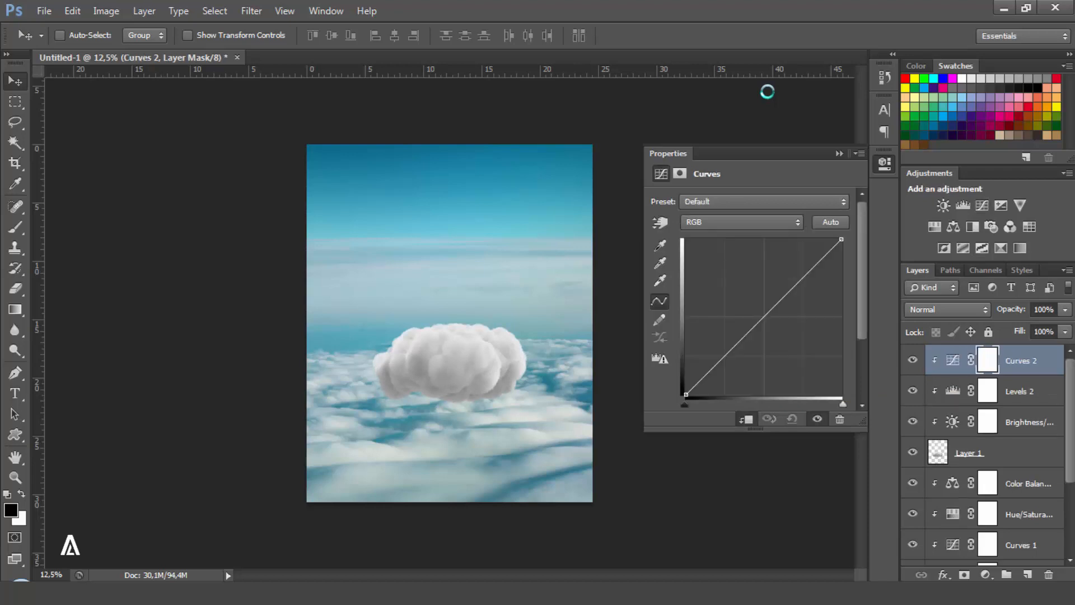
pyautogui.moveTo(684, 404); pyautogui.dragTo(701, 404)
pyautogui.moveTo(843, 404); pyautogui.dragTo(836, 405)
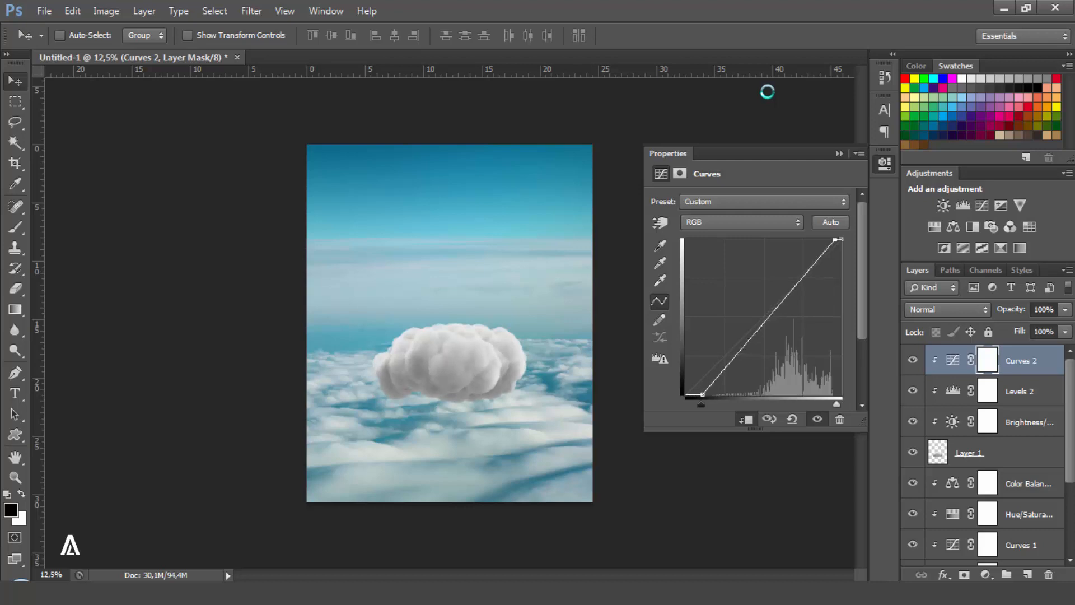
pyautogui.moveTo(763, 324); pyautogui.dragTo(765, 316)
# - Add a Hue/Saturation adjustment clipped to the layer below, with Colorize enabled and Hue set to 195
pyautogui.click(934, 227)
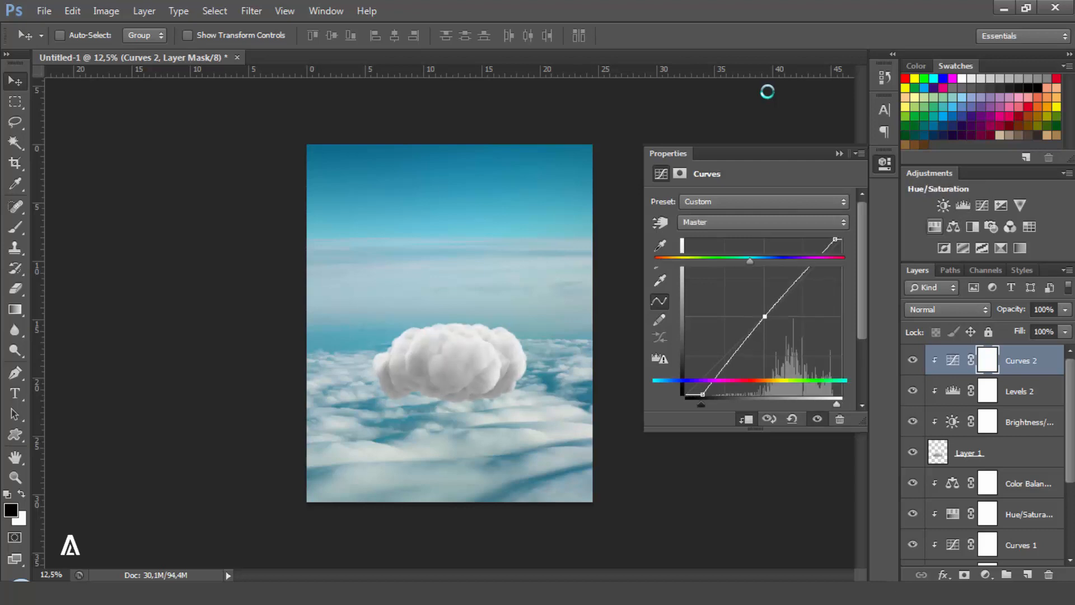
pyautogui.click(762, 222)
pyautogui.click(763, 238)
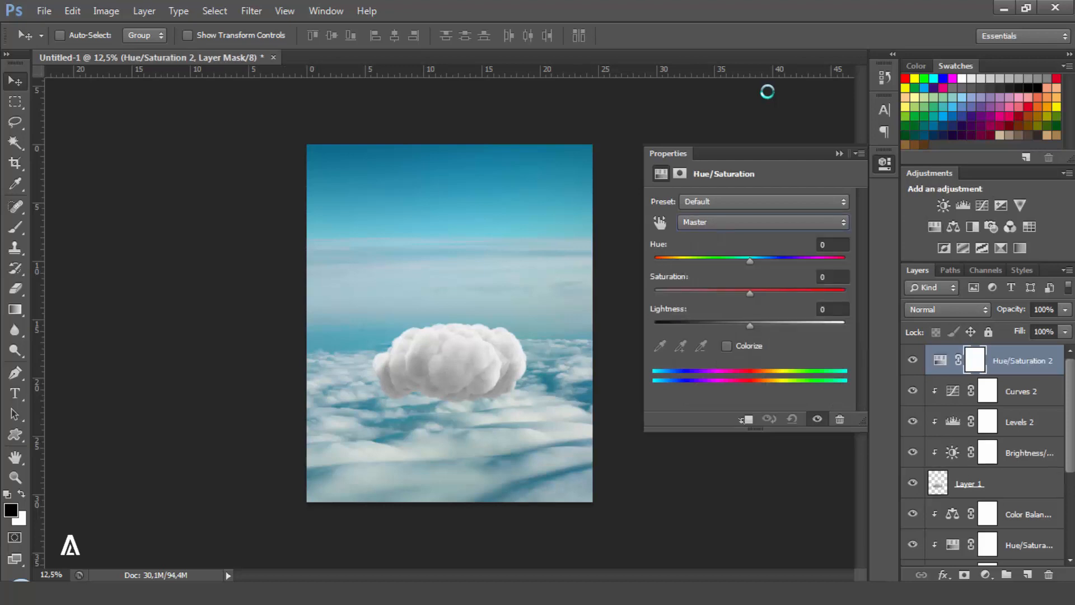
pyautogui.click(763, 222)
pyautogui.click(763, 239)
pyautogui.click(727, 345)
pyautogui.click(745, 419)
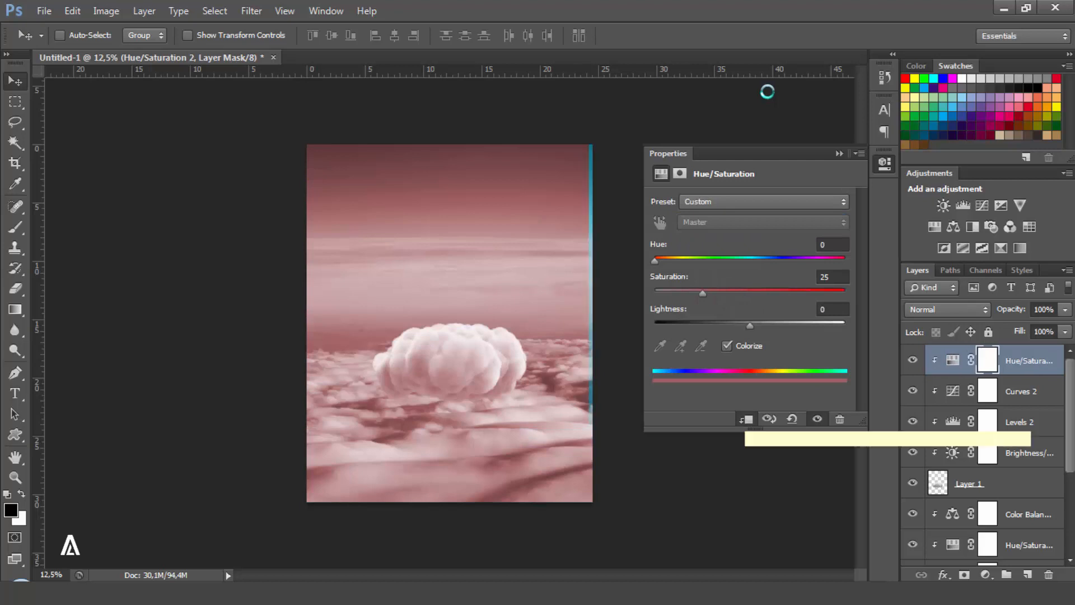
pyautogui.moveTo(654, 261); pyautogui.dragTo(760, 261)
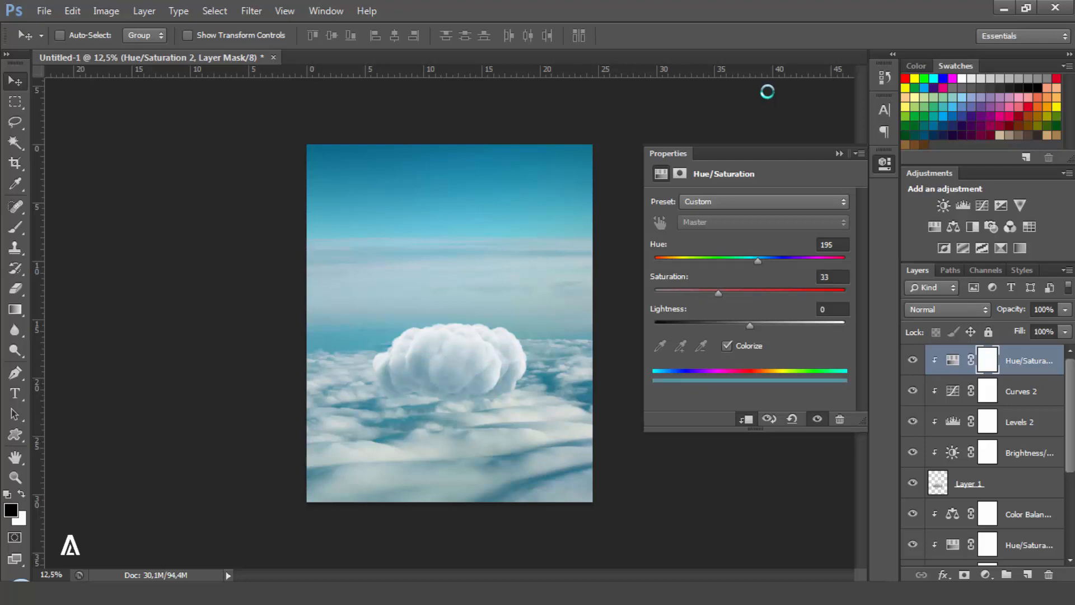
# - Set the cloud's Hue/Saturation adjustment to Saturation 35 and Lightness -2
pyautogui.doubleClick(832, 276)
pyautogui.write('35')
pyautogui.moveTo(750, 326); pyautogui.dragTo(748, 326)
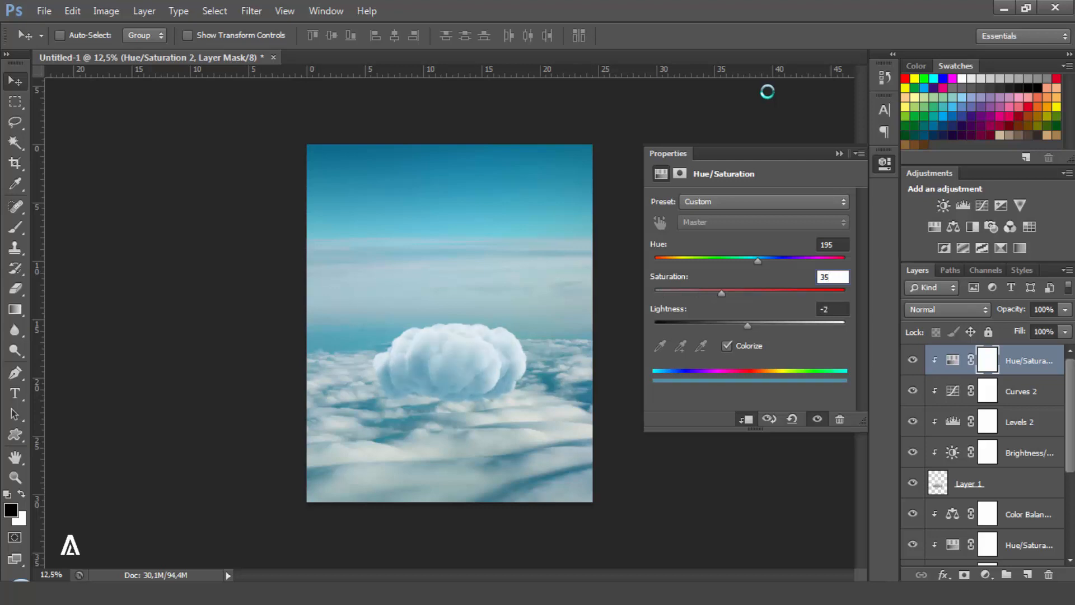
# - Add a Color Balance adjustment clipped to the cloud and shift its Shadows to -11 toward cyan and slightly toward blue
pyautogui.click(953, 227)
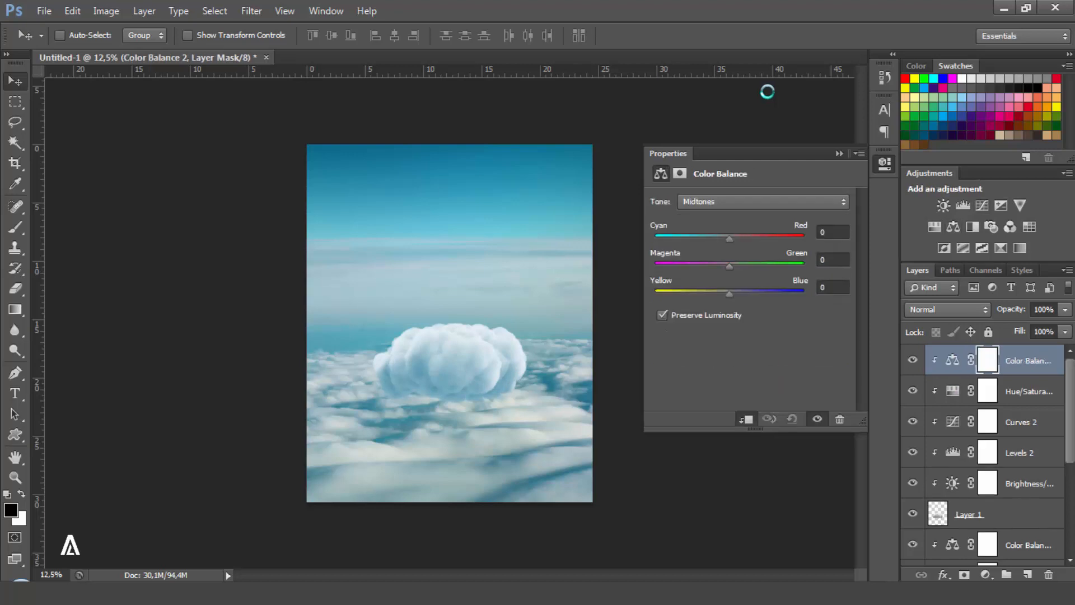
pyautogui.click(764, 201)
pyautogui.click(700, 215)
pyautogui.moveTo(729, 238); pyautogui.dragTo(721, 239)
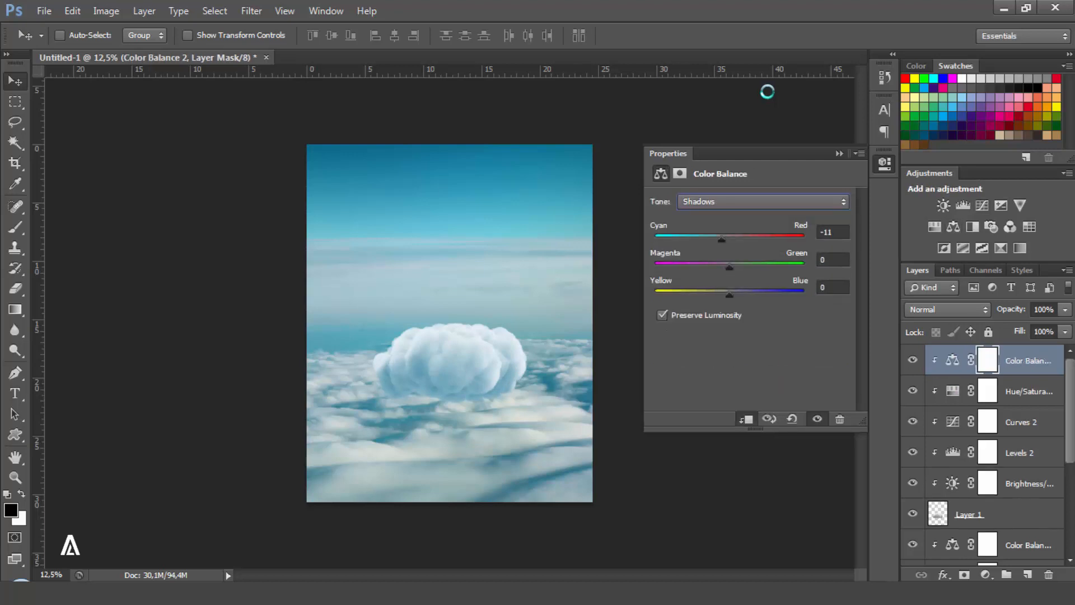
pyautogui.moveTo(729, 294); pyautogui.dragTo(734, 294)
# - Set the cloud's Color Balance Midtones to -8 toward cyan and its Highlights to +4 toward blue
pyautogui.click(763, 201)
pyautogui.click(700, 230)
pyautogui.click(763, 202)
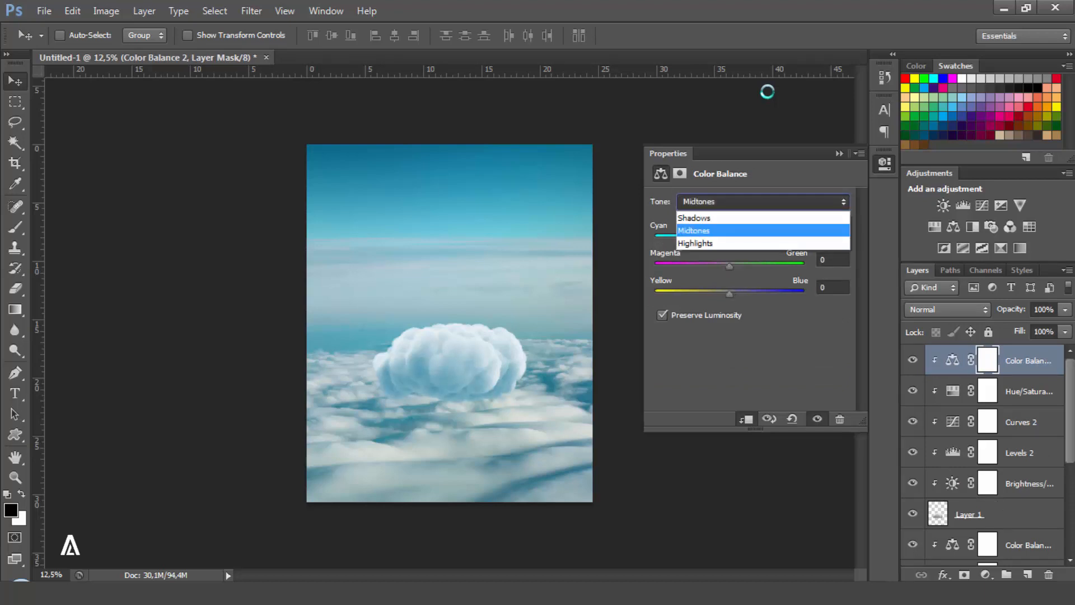
pyautogui.click(700, 245)
pyautogui.moveTo(729, 294); pyautogui.dragTo(732, 295)
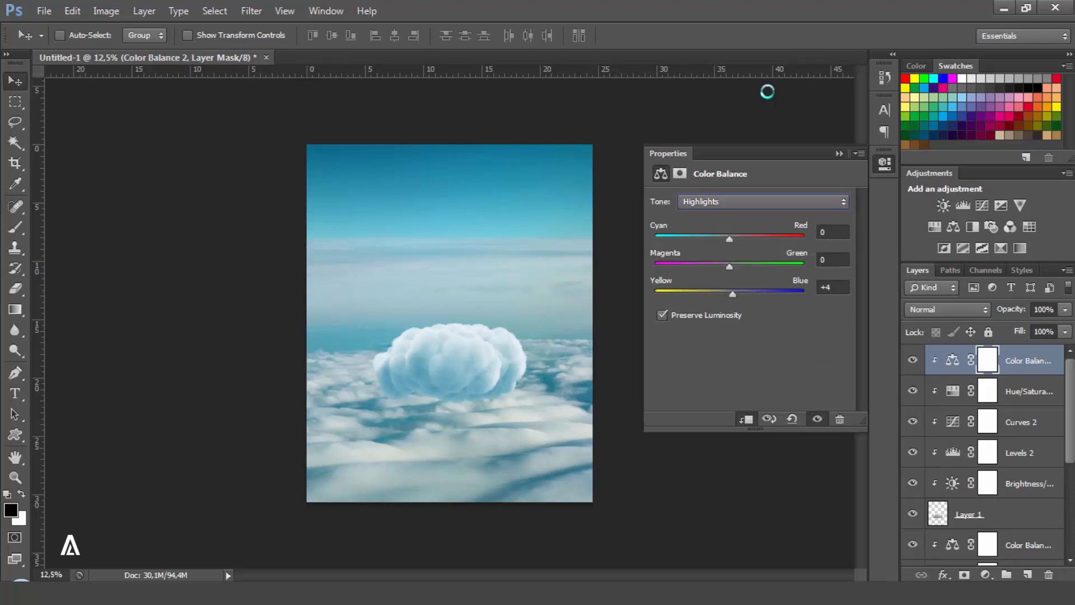
# - Readjust the cloud's Hue/Saturation layer, trying Saturation values of 31 and 80 before setting it to 32
pyautogui.click(1029, 391)
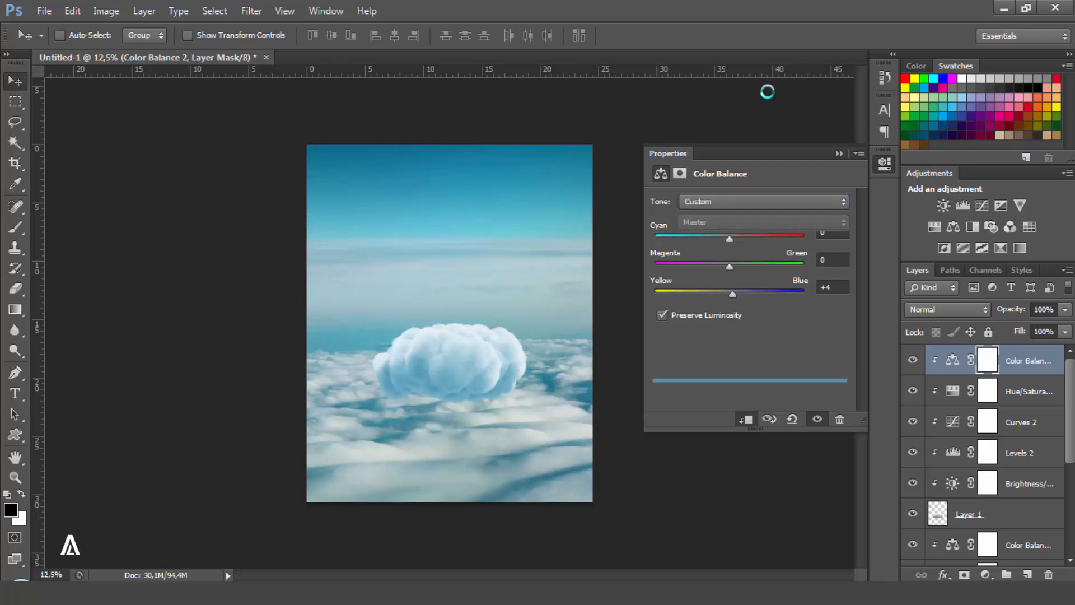
pyautogui.moveTo(722, 293); pyautogui.dragTo(712, 293)
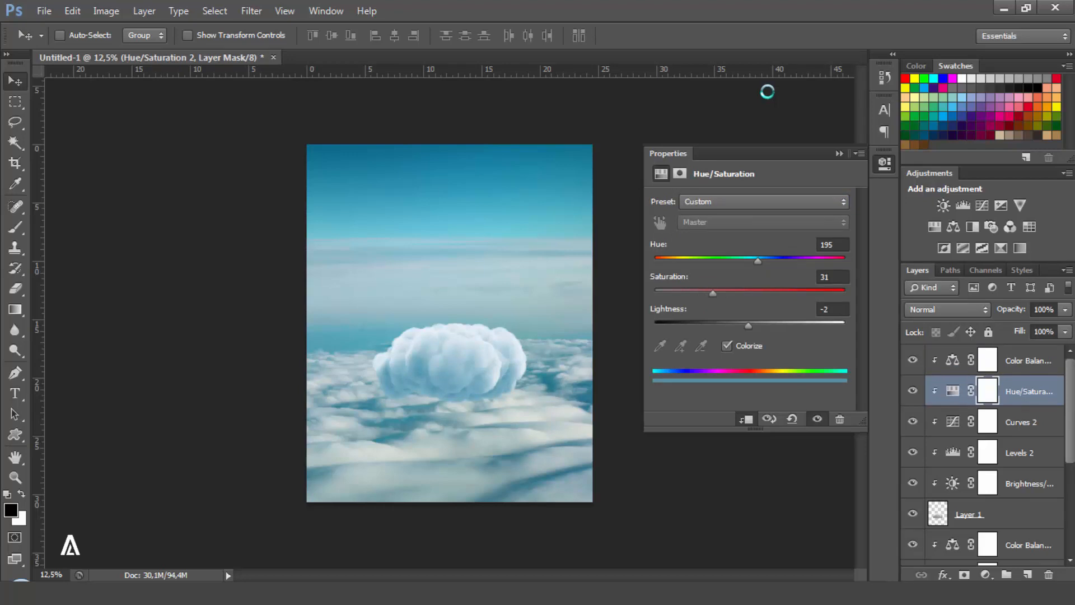
pyautogui.moveTo(713, 294); pyautogui.dragTo(807, 293)
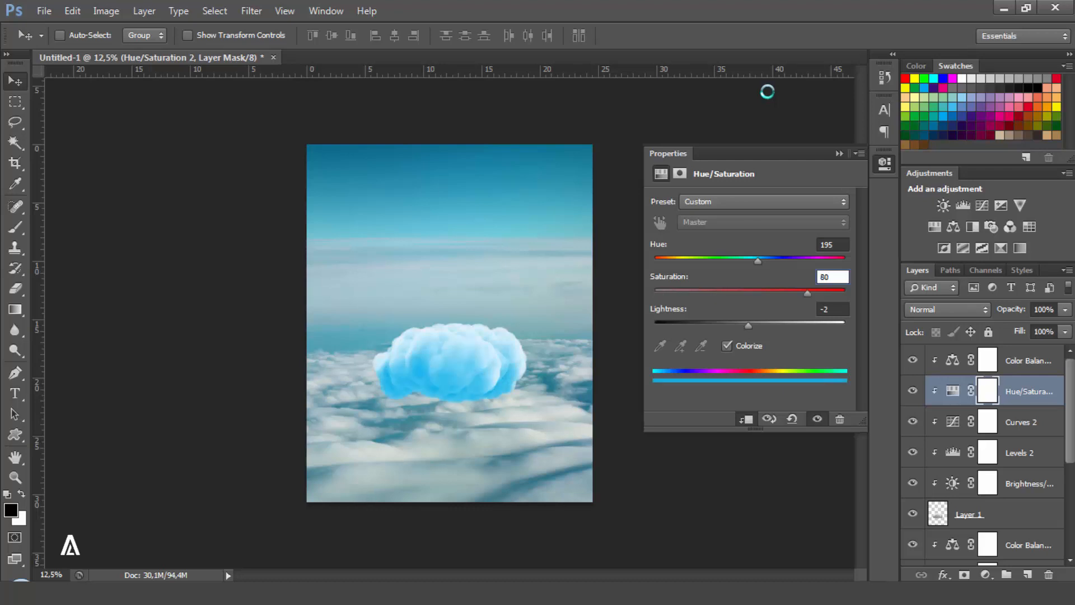
pyautogui.doubleClick(825, 277)
pyautogui.write('32')
# - Open panda_PNG26.png from the file folder and bring the panda into the sky composition above the cloud's Color Balance layer
pyautogui.click(1028, 361)
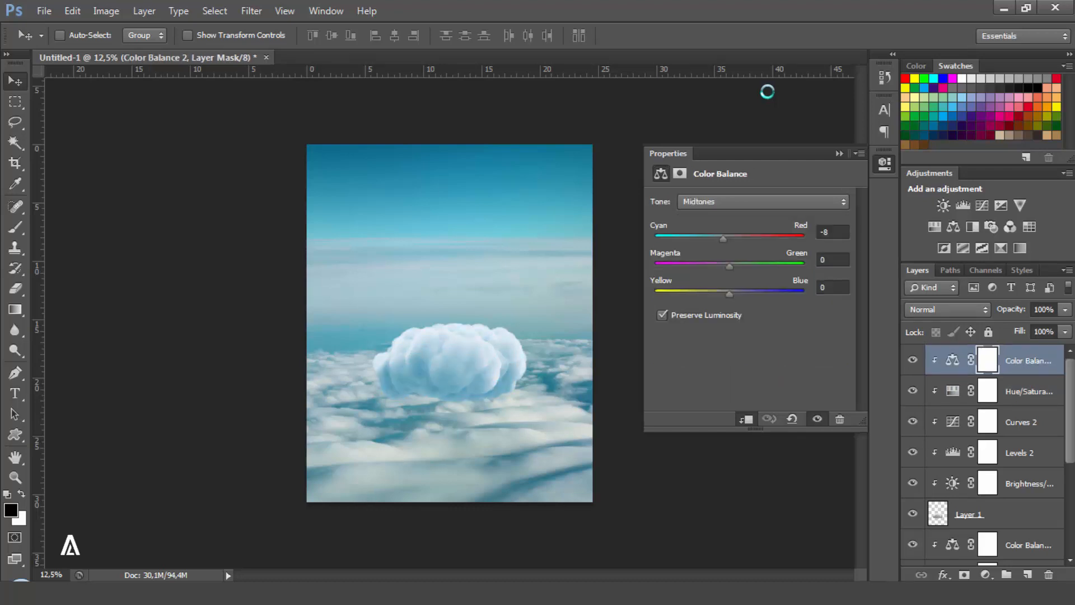
pyautogui.hotkey('alt', 'Tab')
pyautogui.moveTo(415, 104); pyautogui.dragTo(315, 594)
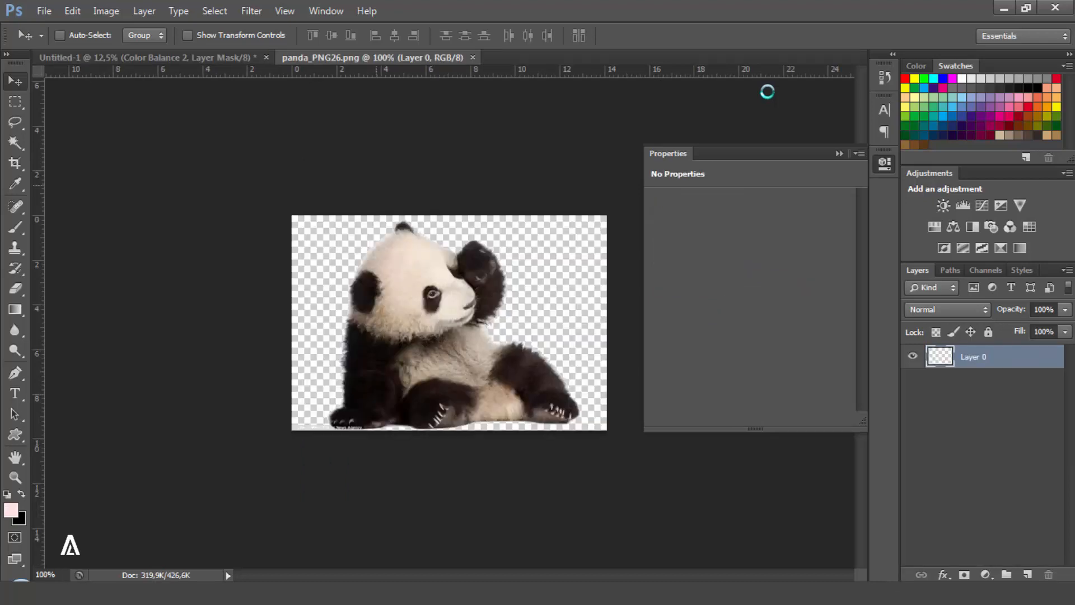
pyautogui.moveTo(426, 325); pyautogui.dragTo(448, 314)
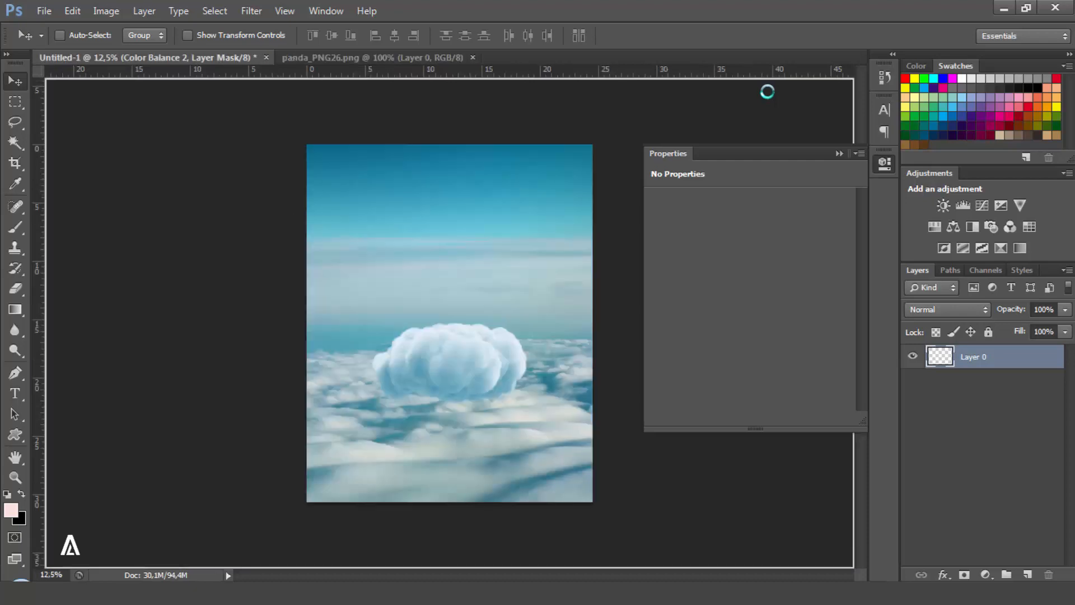
pyautogui.moveTo(767, 91); pyautogui.dragTo(768, 92)
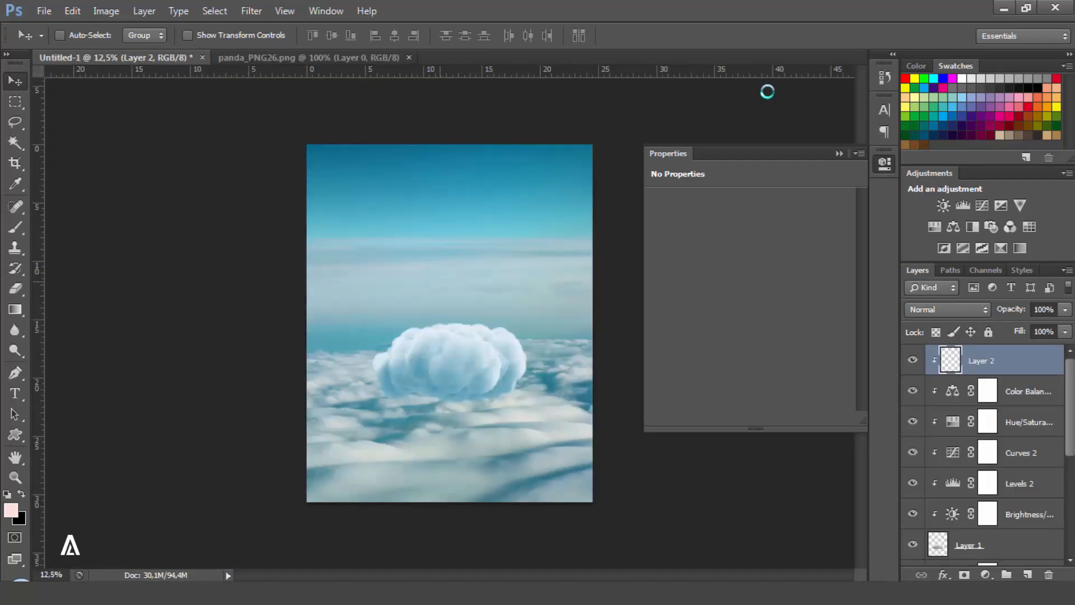
# - Release the panda layer from the clipping mask and close the panda_PNG26.png document
pyautogui.rightClick(1008, 361)
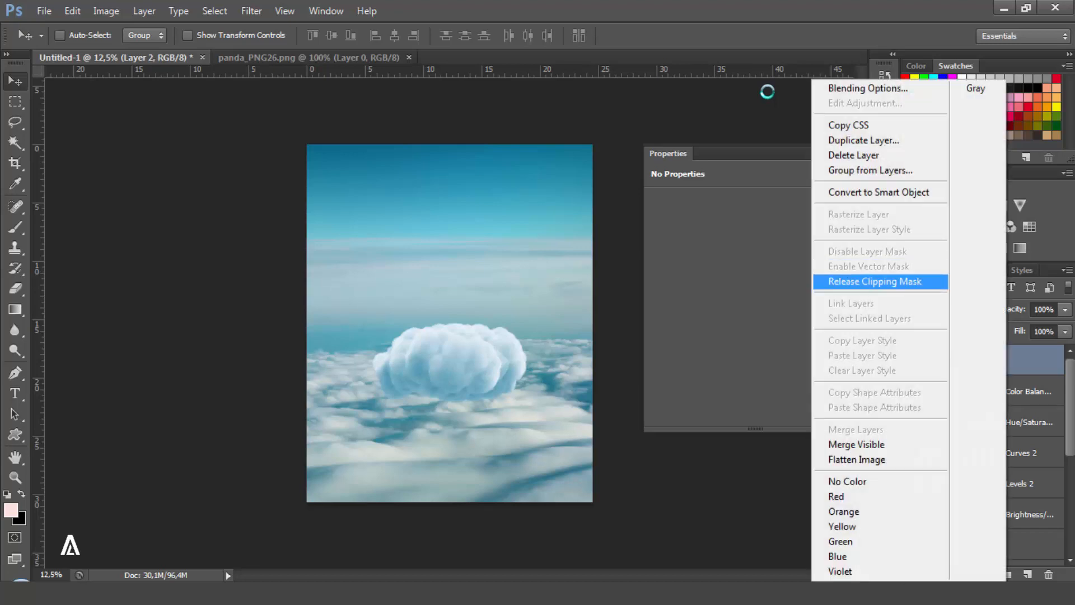
pyautogui.click(874, 282)
pyautogui.click(410, 57)
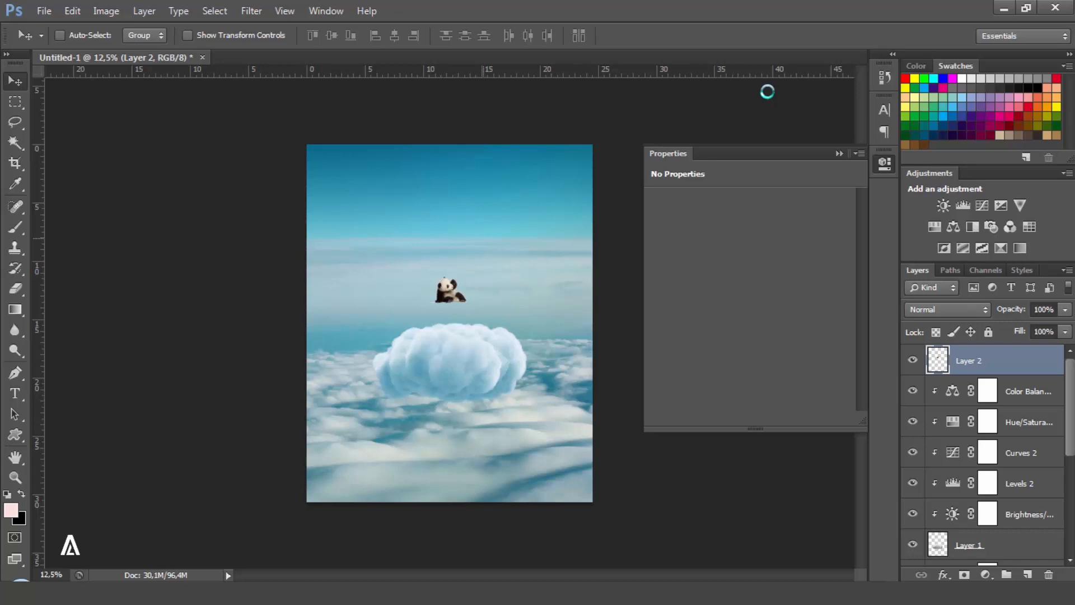
# - Scale the panda layer proportionally to about 270% and move it down so it sits on top of the cloud
pyautogui.hotkey('ctrl', 't')
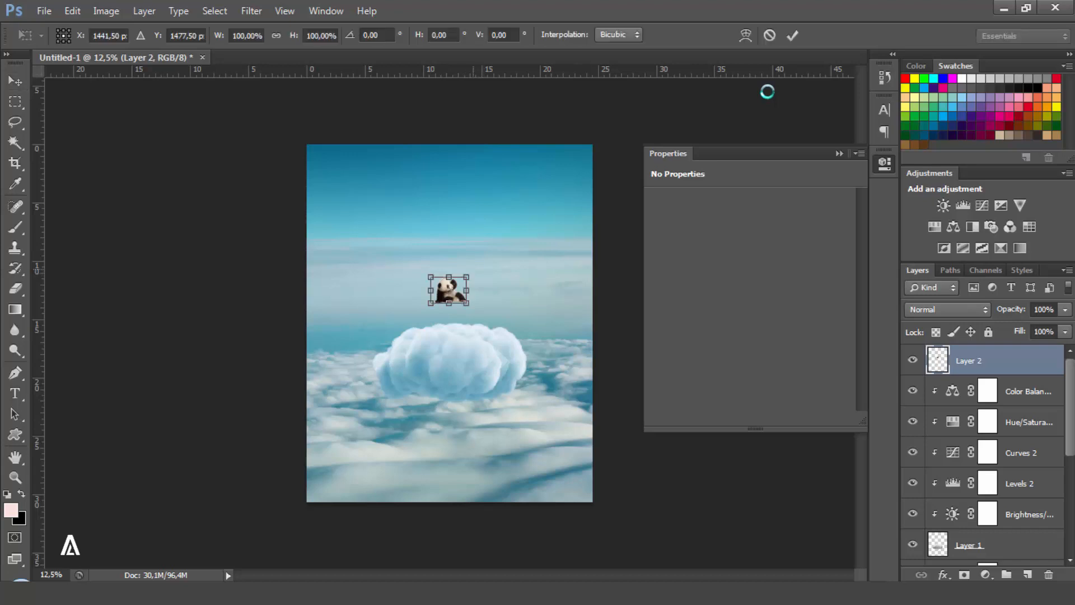
pyautogui.moveTo(467, 277); pyautogui.dragTo(498, 255)
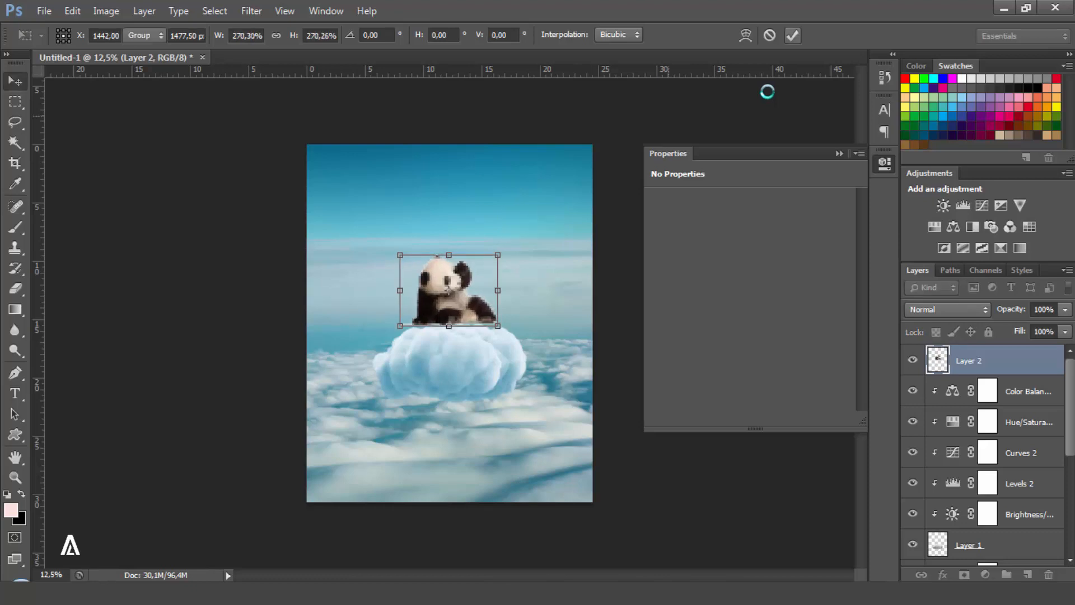
pyautogui.press('Return')
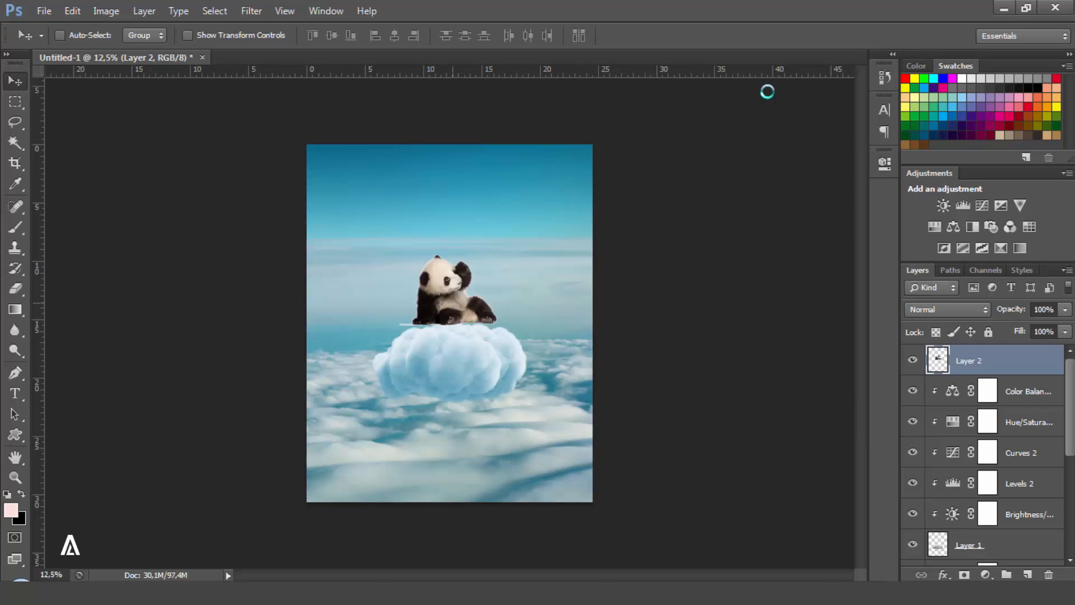
pyautogui.moveTo(457, 302)
pyautogui.mouseDown()
pyautogui.moveTo(458, 325)
pyautogui.moveTo(459, 315)
pyautogui.mouseUp()
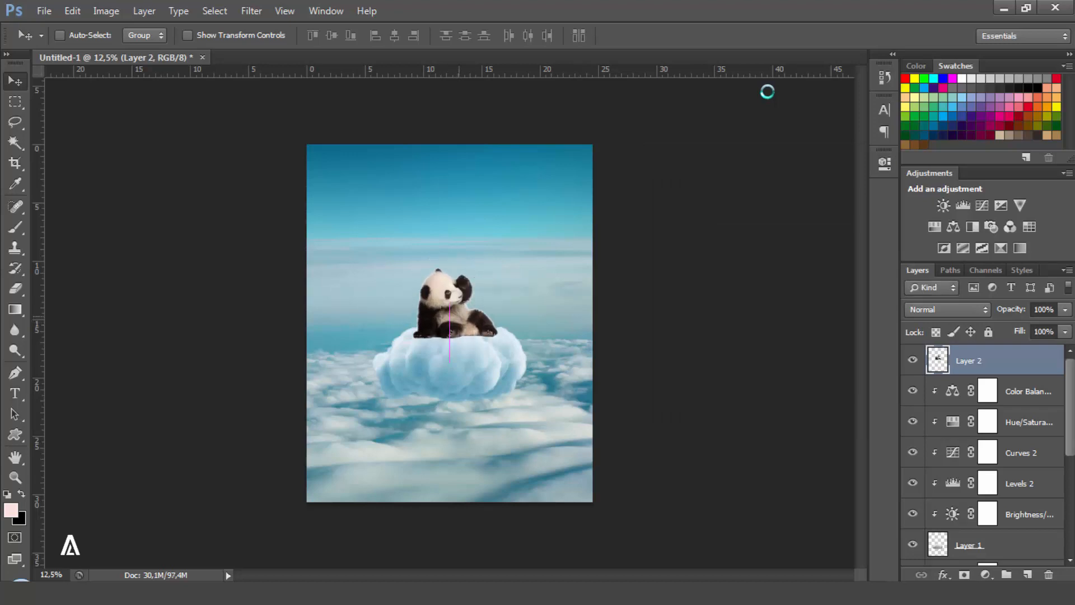
# - Add a layer mask to the panda layer and paint on it with a 175 px black brush under the front paw
pyautogui.press('z')
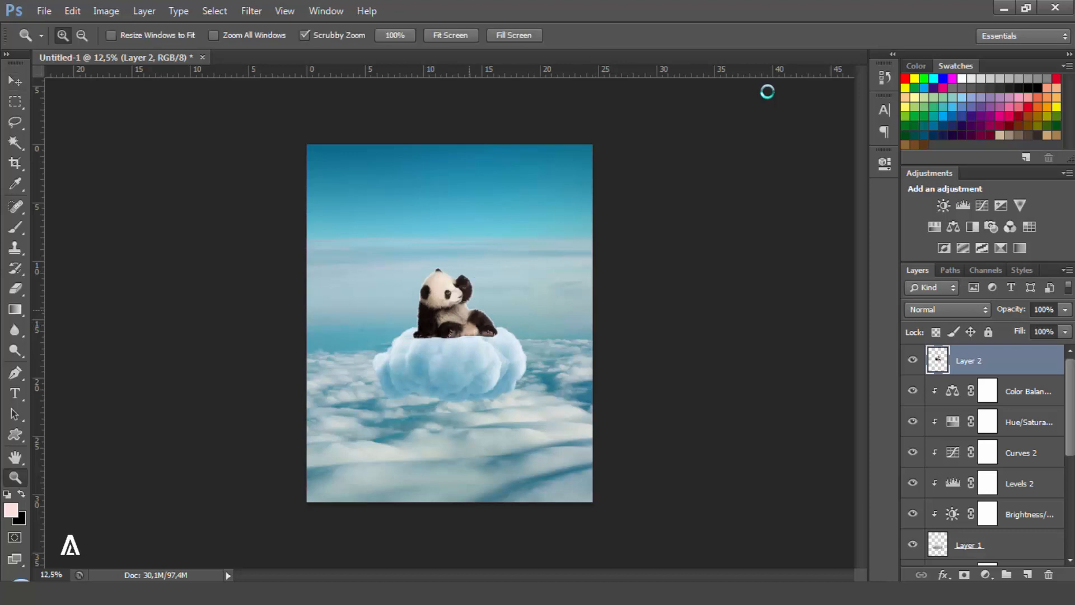
pyautogui.hotkey('ctrl', '+')
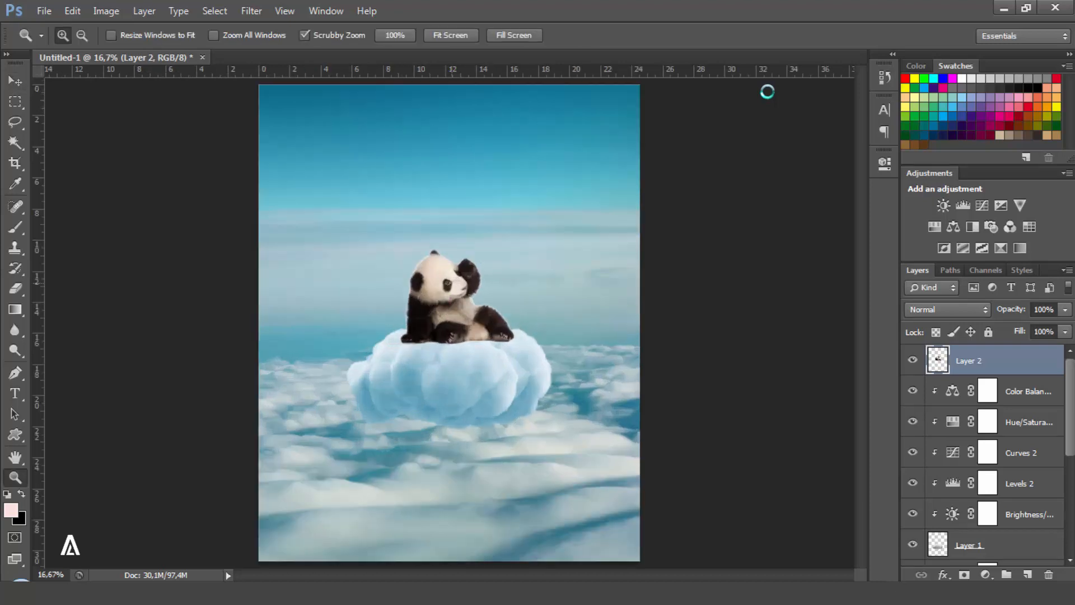
pyautogui.hotkey('ctrl', '+')
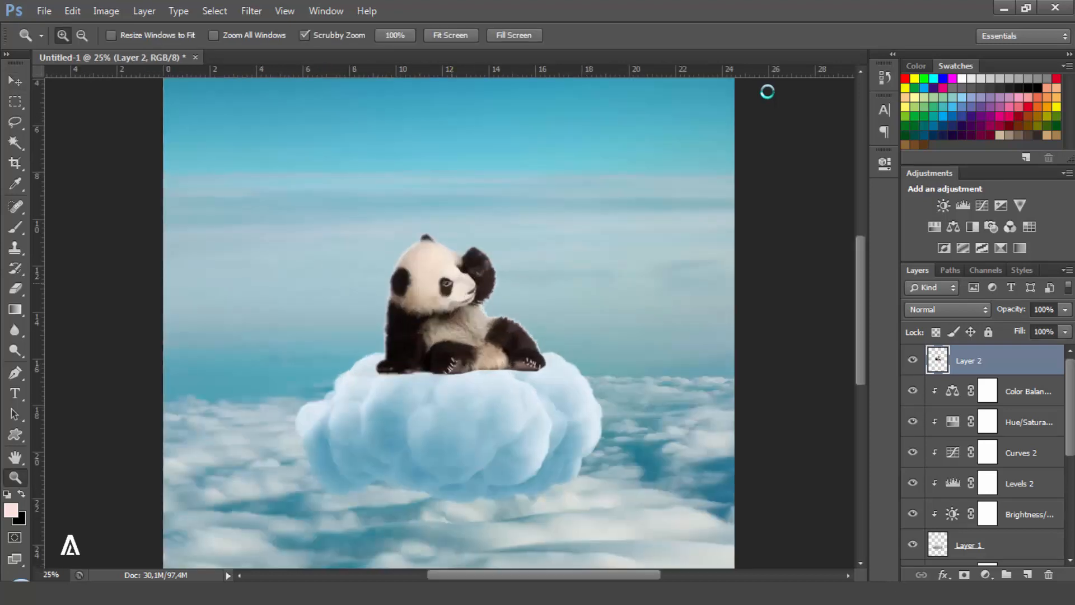
pyautogui.hotkey('ctrl', '+')
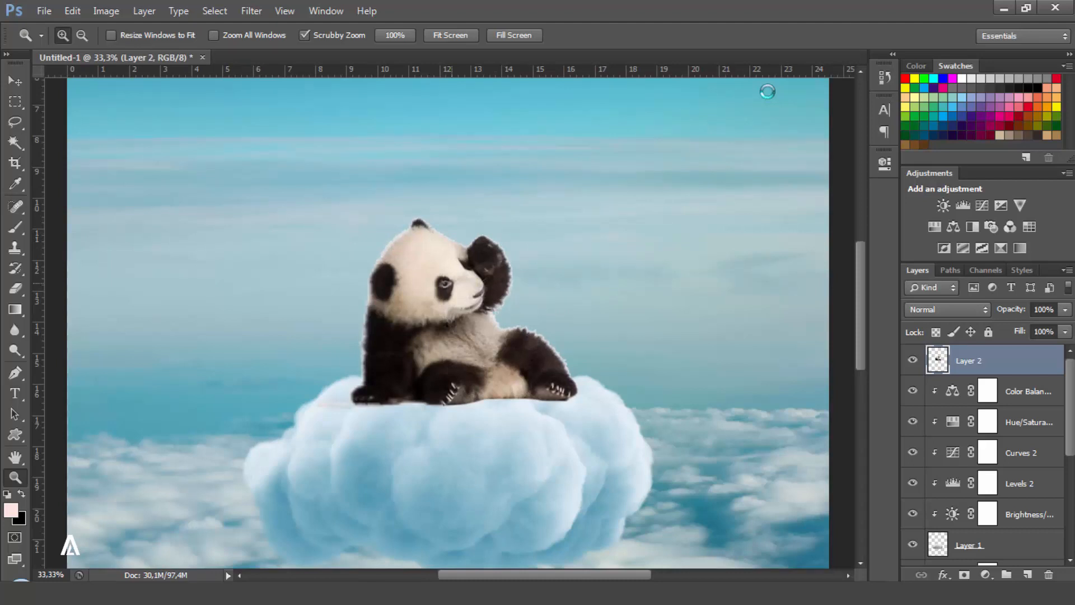
pyautogui.press('b')
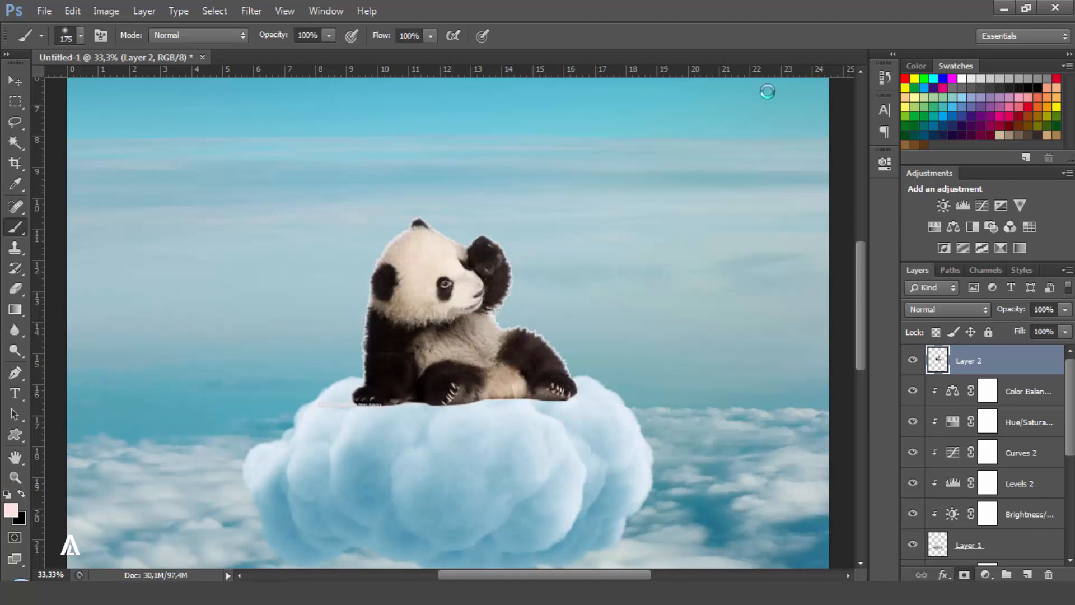
pyautogui.click(964, 575)
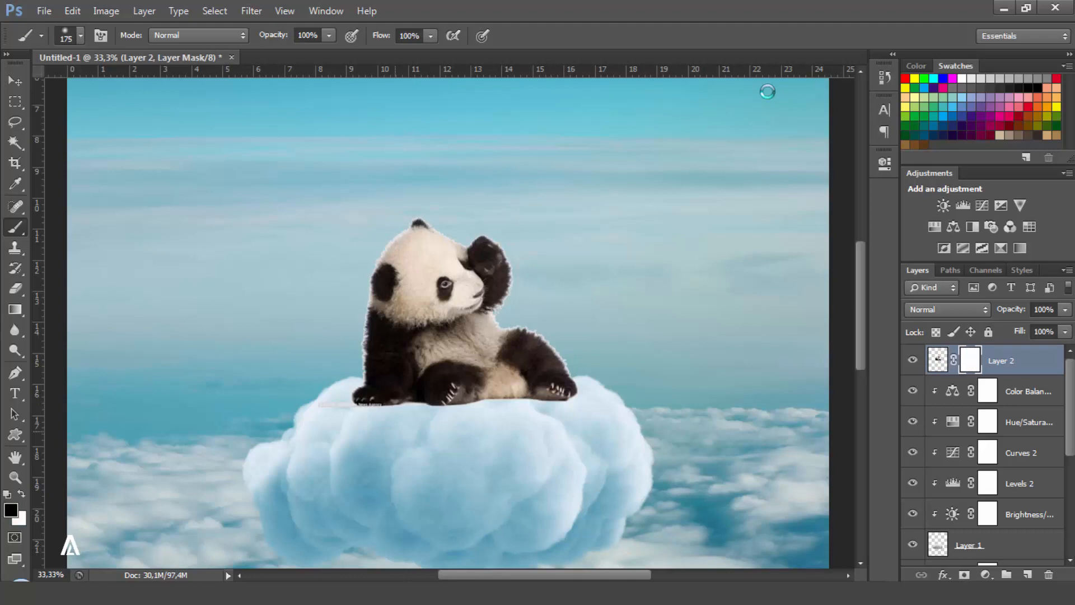
pyautogui.moveTo(325, 407); pyautogui.dragTo(382, 409)
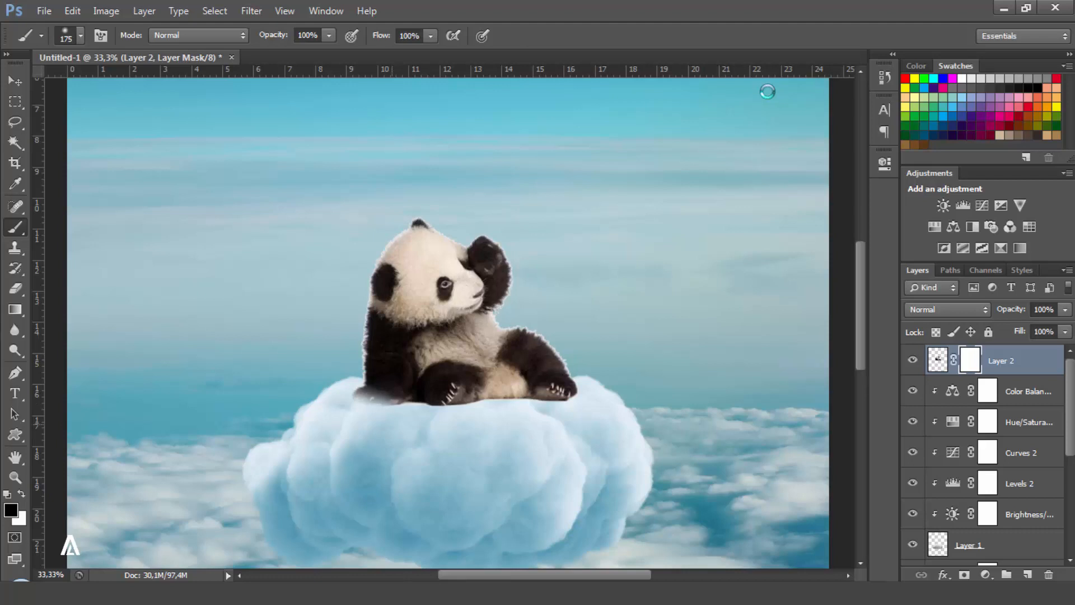
# - Refine the panda's mask around the front paw with a 100 px brush, hiding its underside and restoring part of the paw
pyautogui.press('[')
pyautogui.press('[')
pyautogui.press('[')
pyautogui.moveTo(370, 405); pyautogui.dragTo(401, 409)
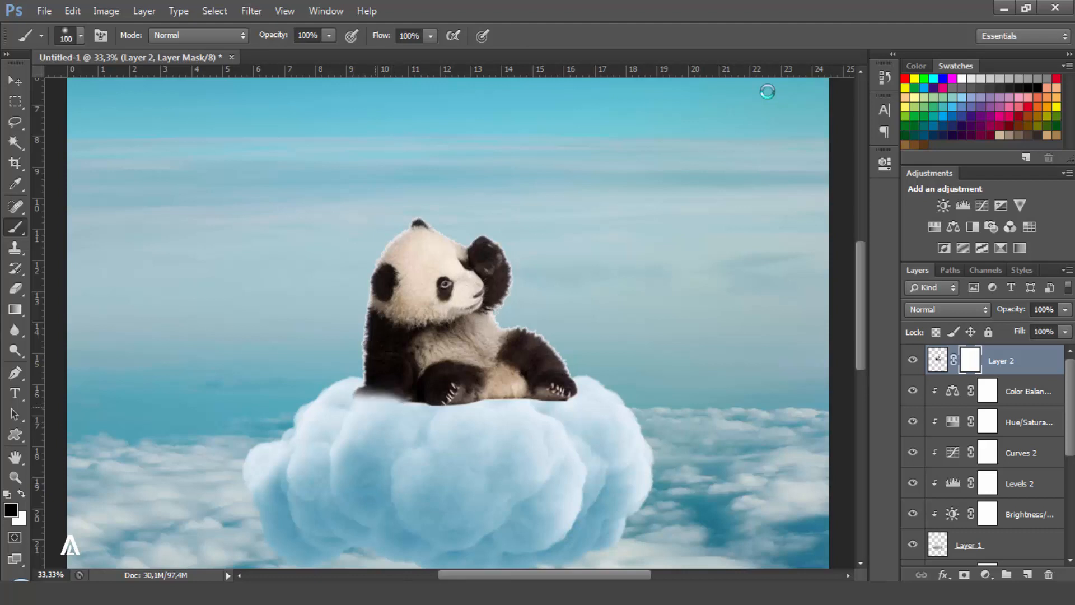
pyautogui.press('x')
pyautogui.moveTo(374, 392); pyautogui.dragTo(401, 397)
pyautogui.press('x')
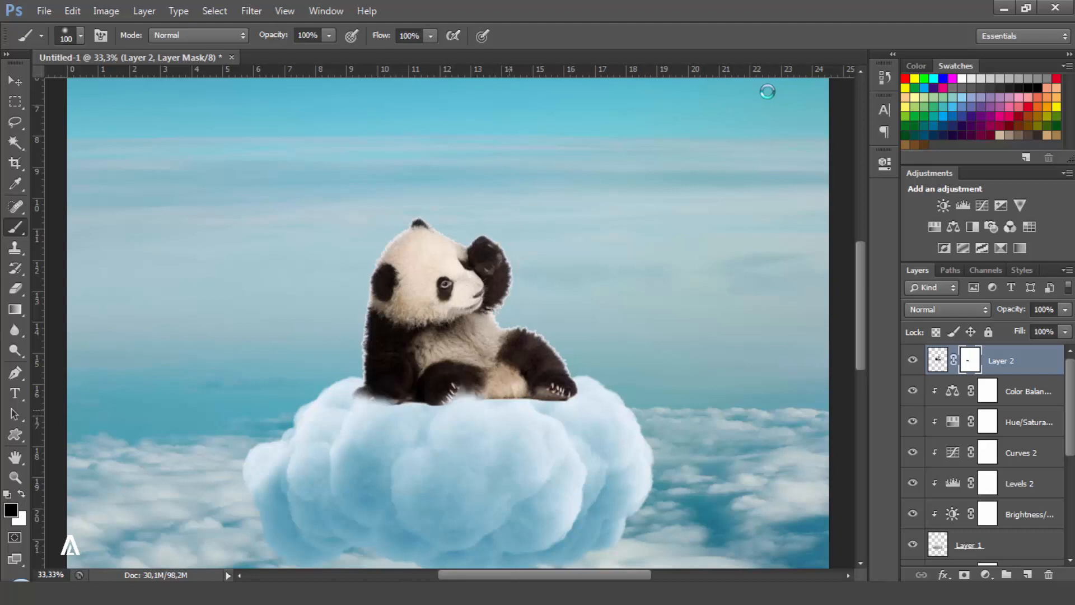
# - Mask the panda's hind foot and underside with the 100 px black brush so they blend into the cloud
pyautogui.moveTo(509, 408)
pyautogui.mouseDown()
pyautogui.moveTo(531, 400)
pyautogui.moveTo(506, 399)
pyautogui.moveTo(534, 389)
pyautogui.mouseUp()
pyautogui.press('x')
pyautogui.press('x')
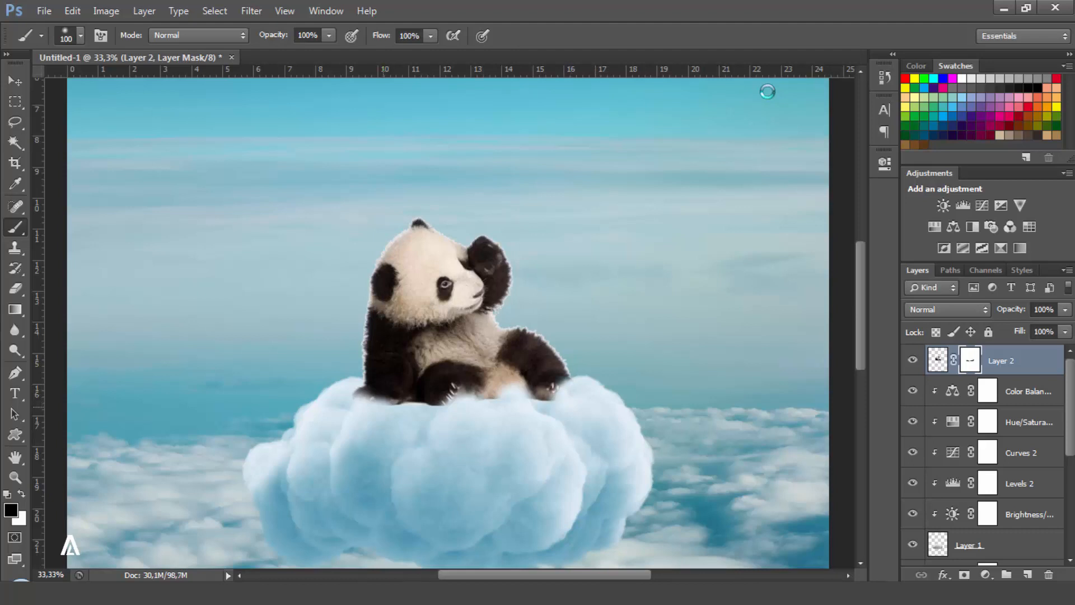
pyautogui.moveTo(374, 402)
pyautogui.mouseDown()
pyautogui.moveTo(409, 397)
pyautogui.moveTo(437, 418)
pyautogui.mouseUp()
pyautogui.moveTo(406, 402); pyautogui.dragTo(552, 399)
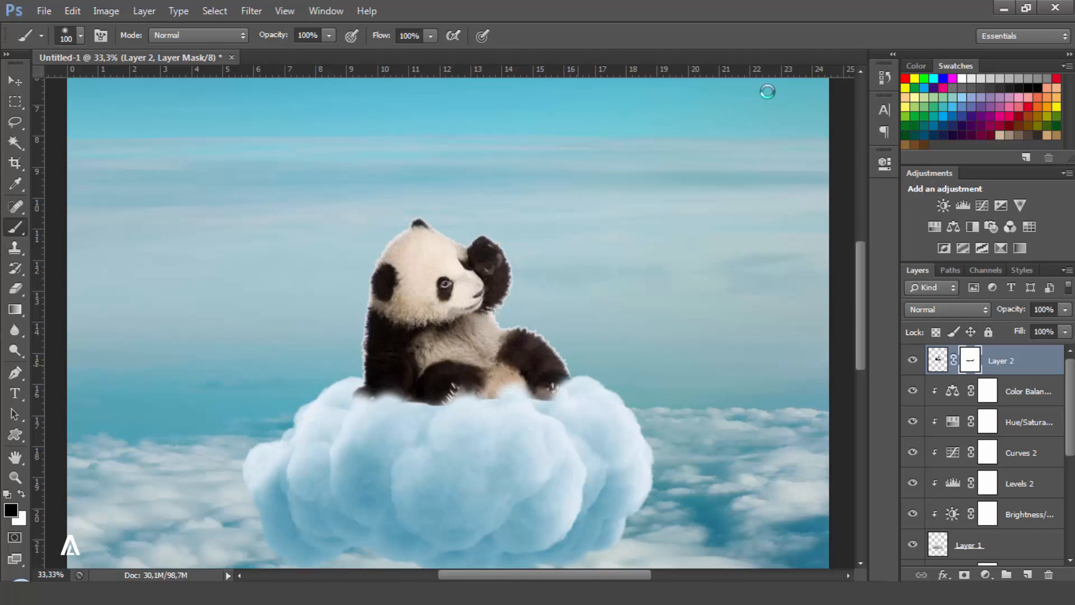
# - Mask out the white fringe along the panda's outline with a 45 px black brush
pyautogui.hotkey('ctrl', '+')
pyautogui.press('[')
pyautogui.press('[')
pyautogui.press('[')
pyautogui.press('[')
pyautogui.press('[')
pyautogui.press('[')
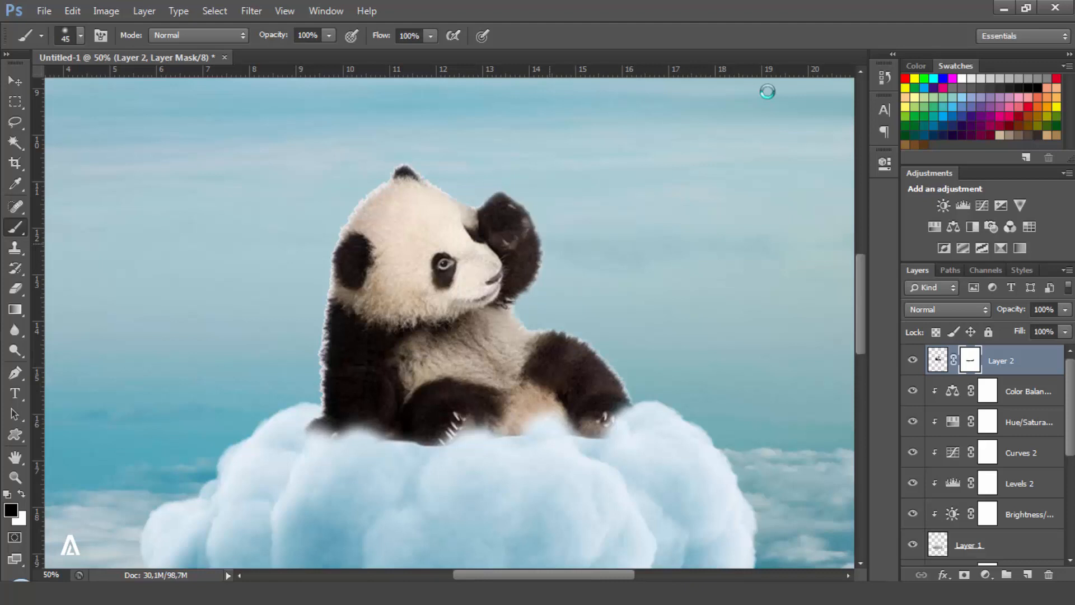
pyautogui.moveTo(419, 168)
pyautogui.mouseDown()
pyautogui.moveTo(320, 354)
pyautogui.moveTo(318, 414)
pyautogui.mouseUp()
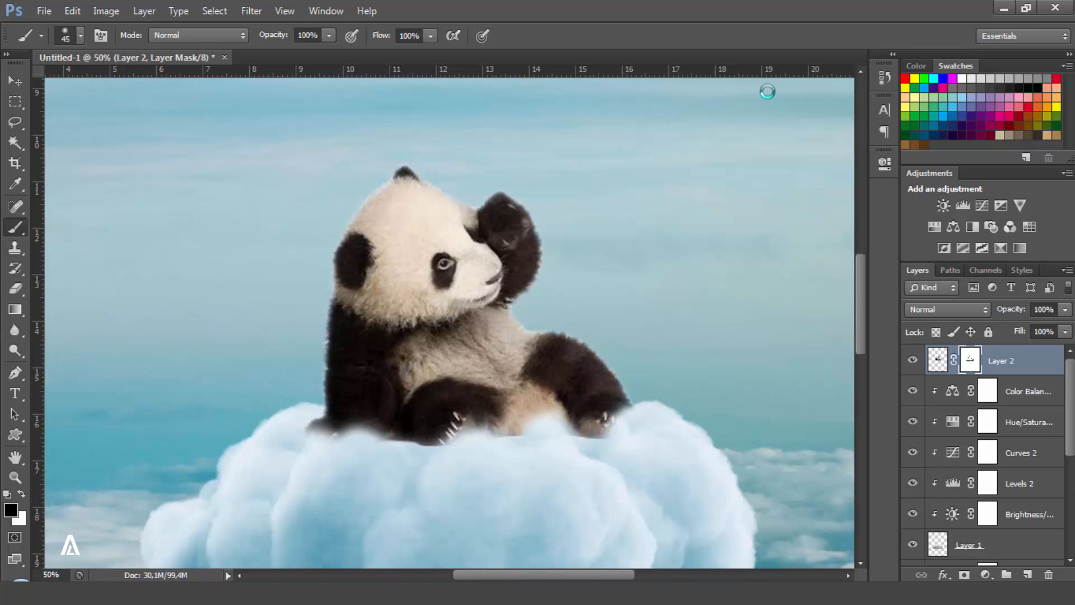
# - Create a new layer beneath the panda and paint black contact shadows under its paws and body with a 70 px brush
pyautogui.hotkey('alt', '[')
pyautogui.hotkey('ctrl', 'shift', 'alt', 'n')
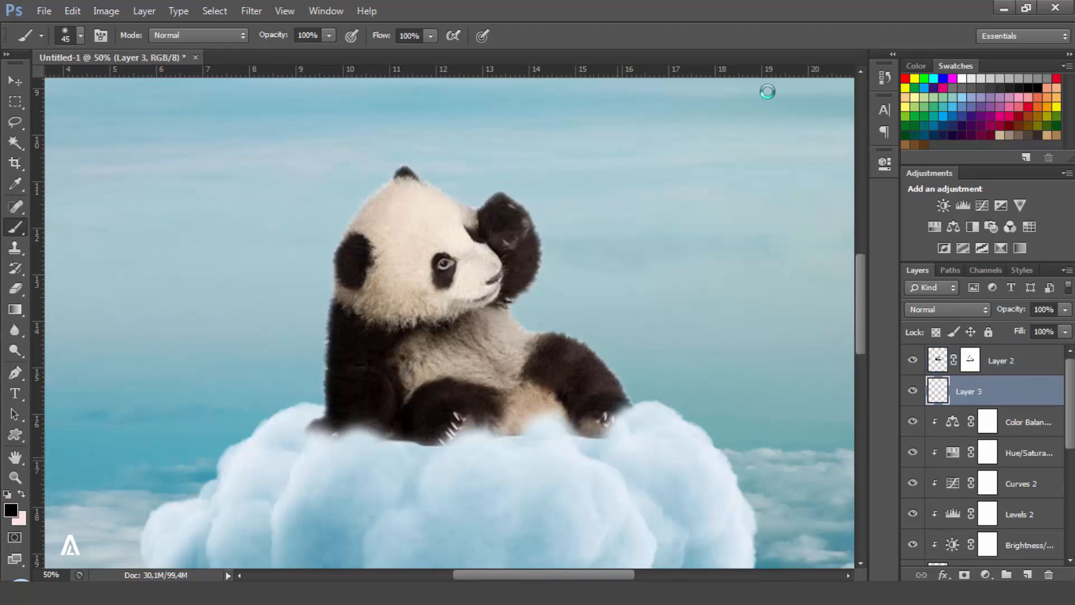
pyautogui.press(']')
pyautogui.press(']')
pyautogui.press(']')
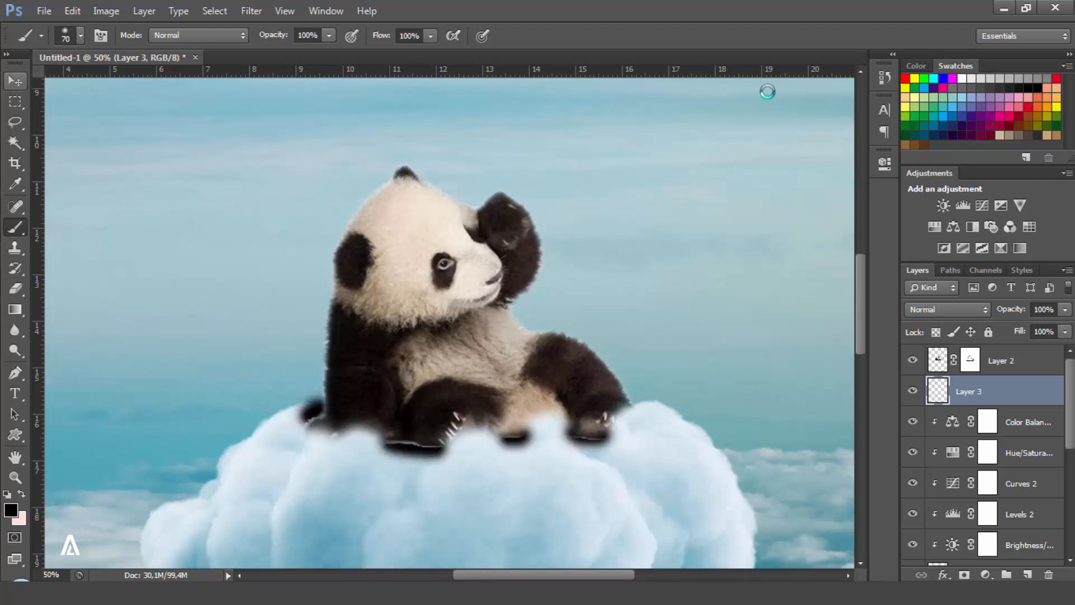
# - Set the shadow layer's opacity to 20% after trying 15% and 30%
pyautogui.click(15, 81)
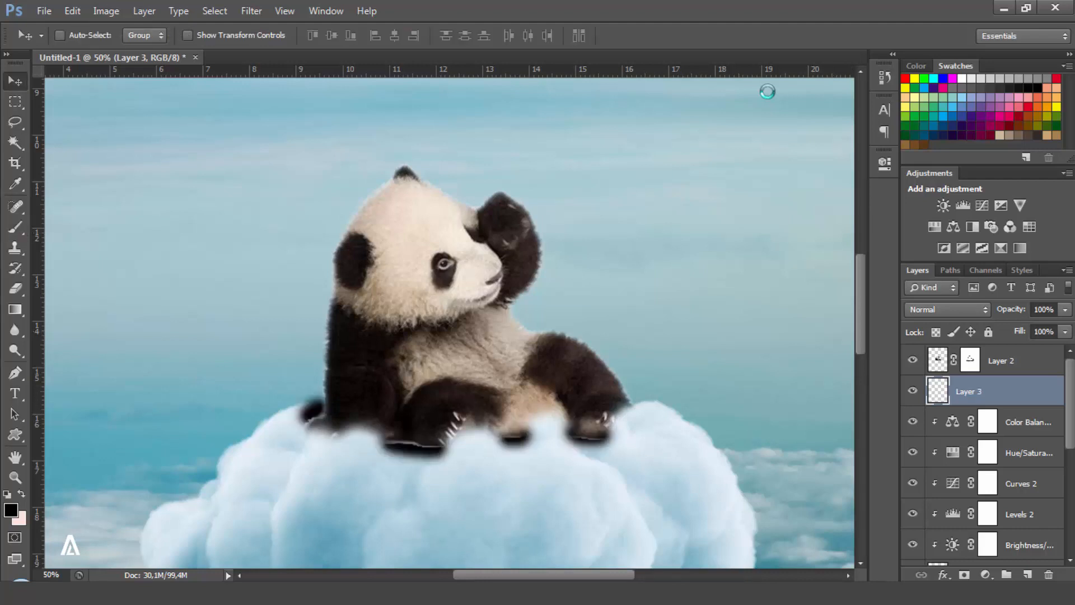
pyautogui.press('1')
pyautogui.press('5')
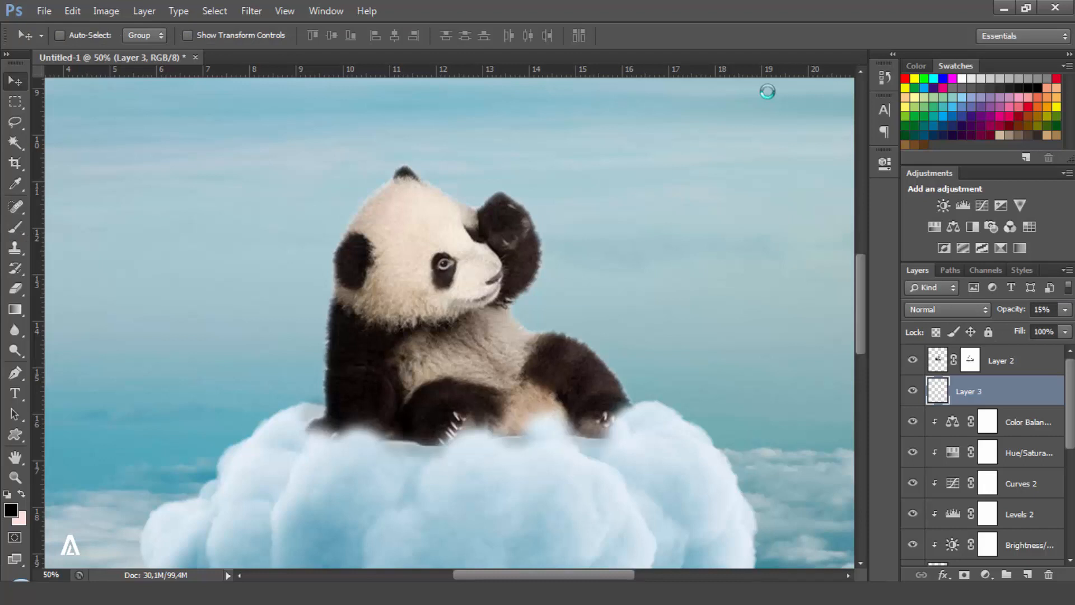
pyautogui.press('2')
pyautogui.press('8')
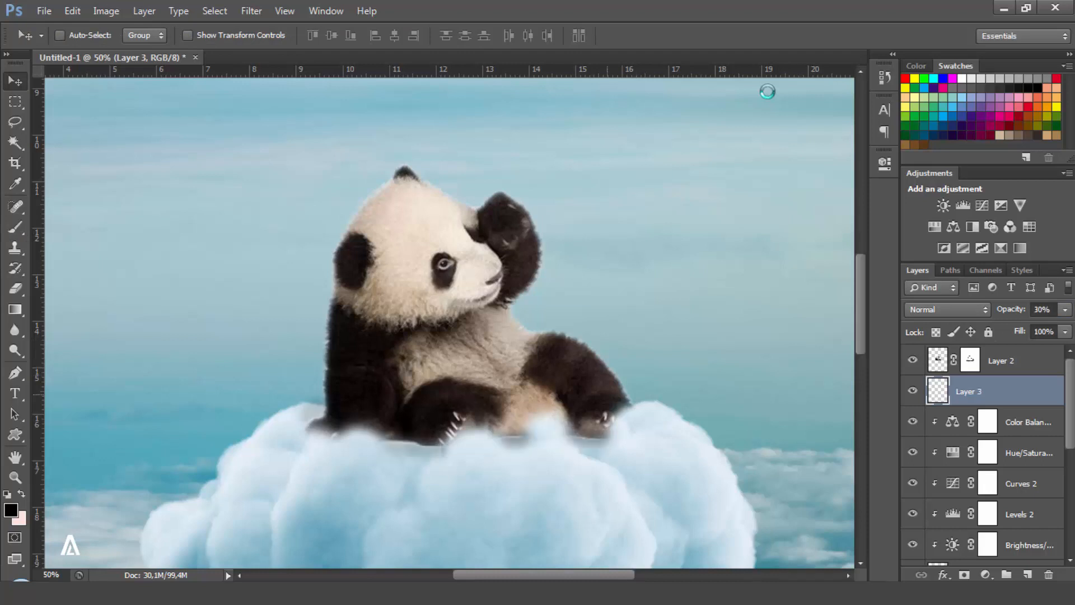
pyautogui.press('2')
pyautogui.press('3')
pyautogui.press('1')
pyautogui.press('9')
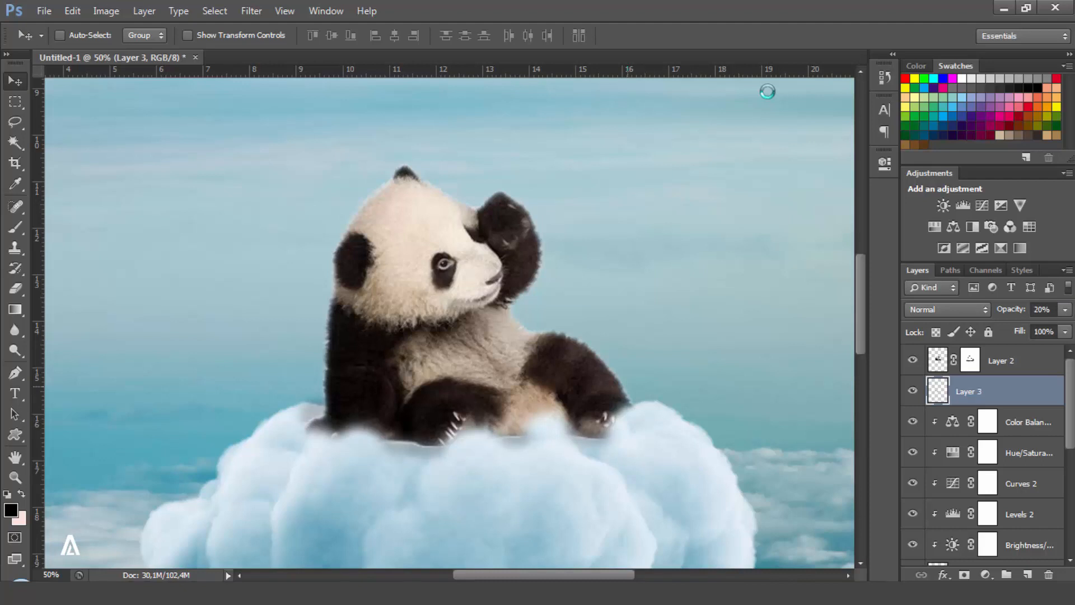
# - Clean the light edges under the panda's feet on its layer mask with a 30 px black brush and reselect the shadow layer
pyautogui.press('e')
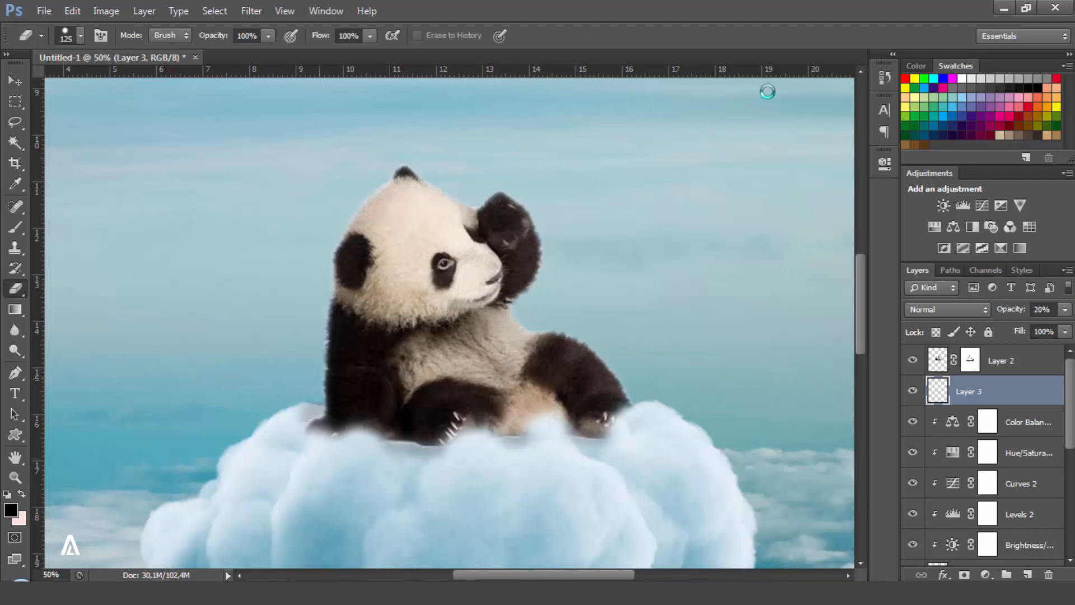
pyautogui.press('v')
pyautogui.hotkey('alt', ']')
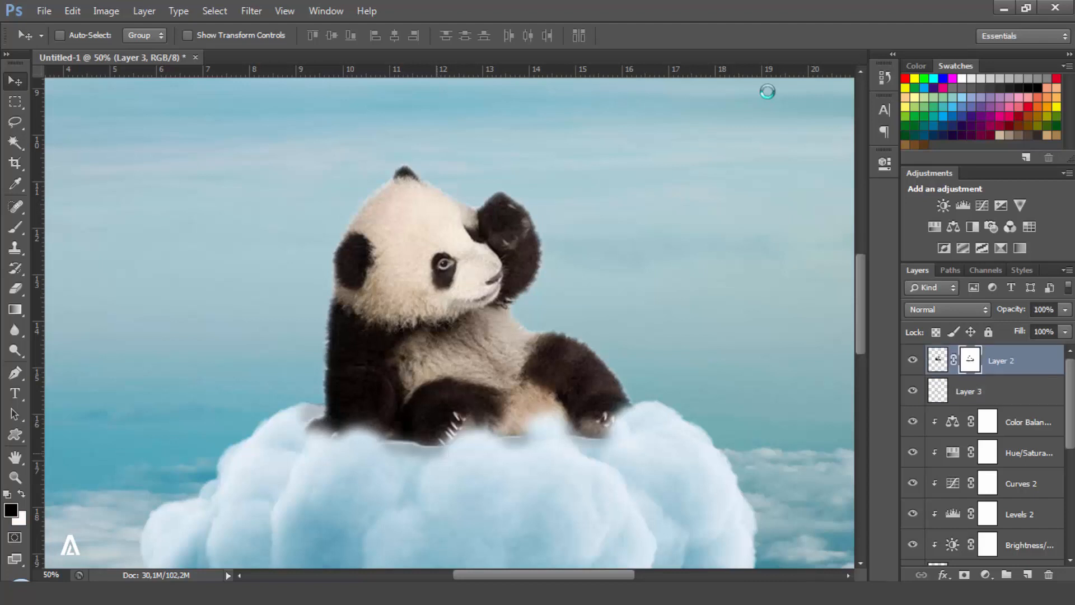
pyautogui.press('b')
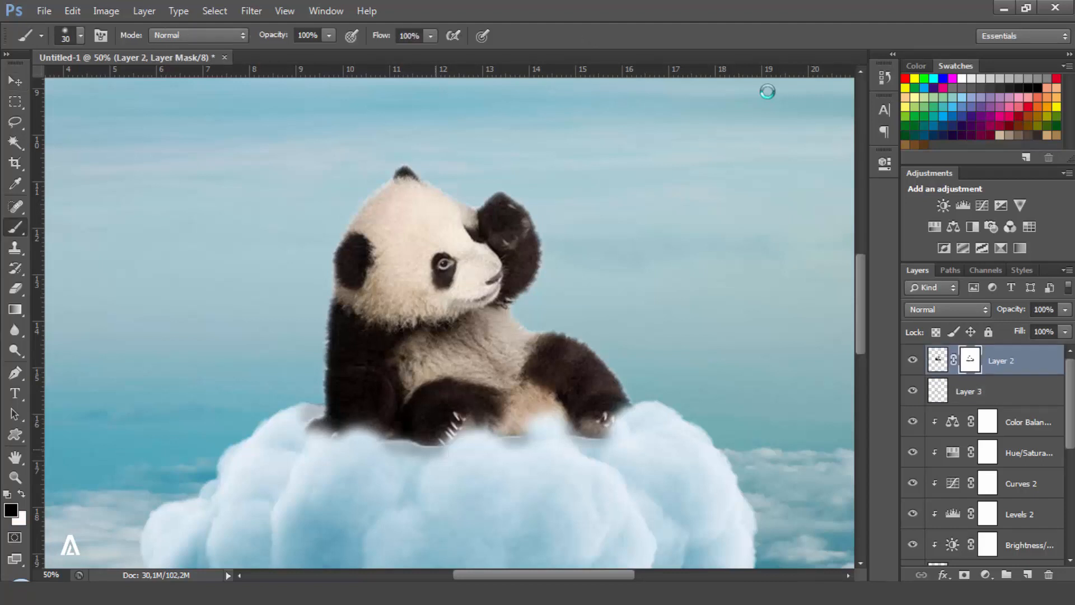
pyautogui.moveTo(509, 441); pyautogui.dragTo(410, 444)
pyautogui.moveTo(572, 438); pyautogui.dragTo(623, 436)
pyautogui.hotkey('alt', '[')
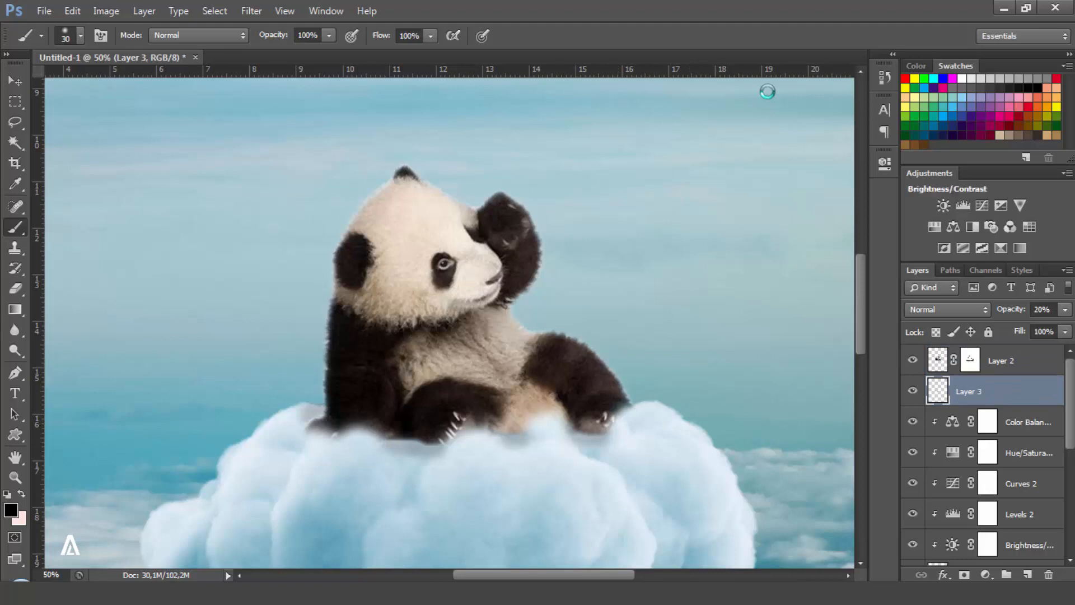
# - Try a Color Balance adjustment clipped to the shadow layer, shifting the Shadows to -18 toward cyan and slightly toward blue
pyautogui.click(953, 227)
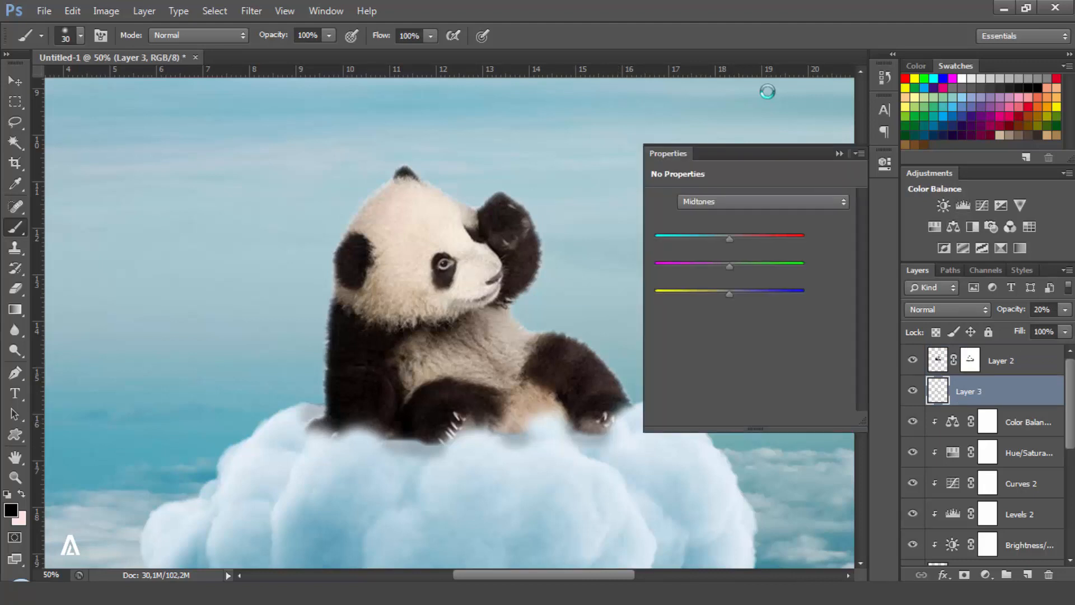
pyautogui.click(746, 419)
pyautogui.click(763, 201)
pyautogui.click(723, 217)
pyautogui.moveTo(729, 239); pyautogui.dragTo(716, 239)
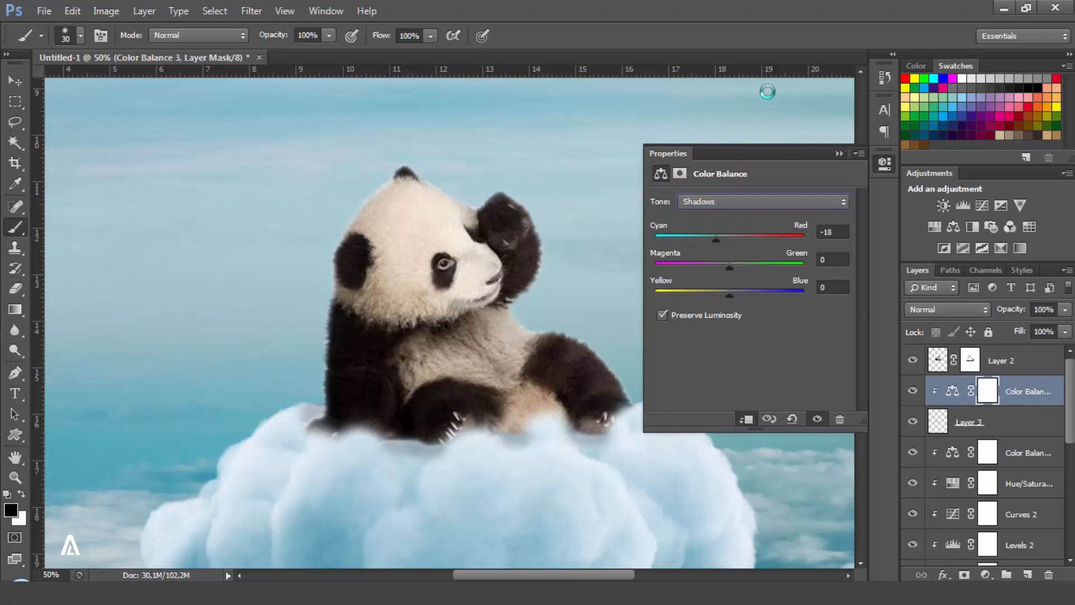
pyautogui.moveTo(729, 294); pyautogui.dragTo(739, 294)
# - Try shifting the other tonal ranges of the clipped Color Balance slightly toward cyan and blue
pyautogui.click(762, 201)
pyautogui.click(695, 231)
pyautogui.moveTo(729, 239); pyautogui.dragTo(718, 239)
pyautogui.click(763, 202)
pyautogui.click(695, 243)
pyautogui.moveTo(729, 294); pyautogui.dragTo(735, 294)
pyautogui.click(839, 153)
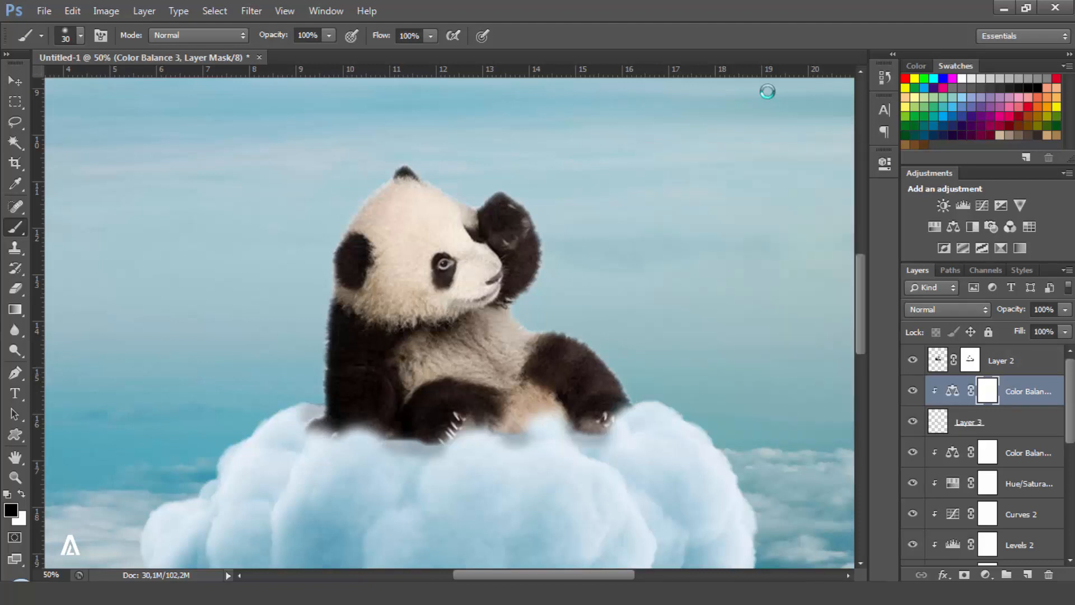
# - Delete the shadow layer's Color Balance adjustment together with its mask
pyautogui.click(1048, 575)
pyautogui.press('Return')
pyautogui.click(1049, 575)
pyautogui.press('Return')
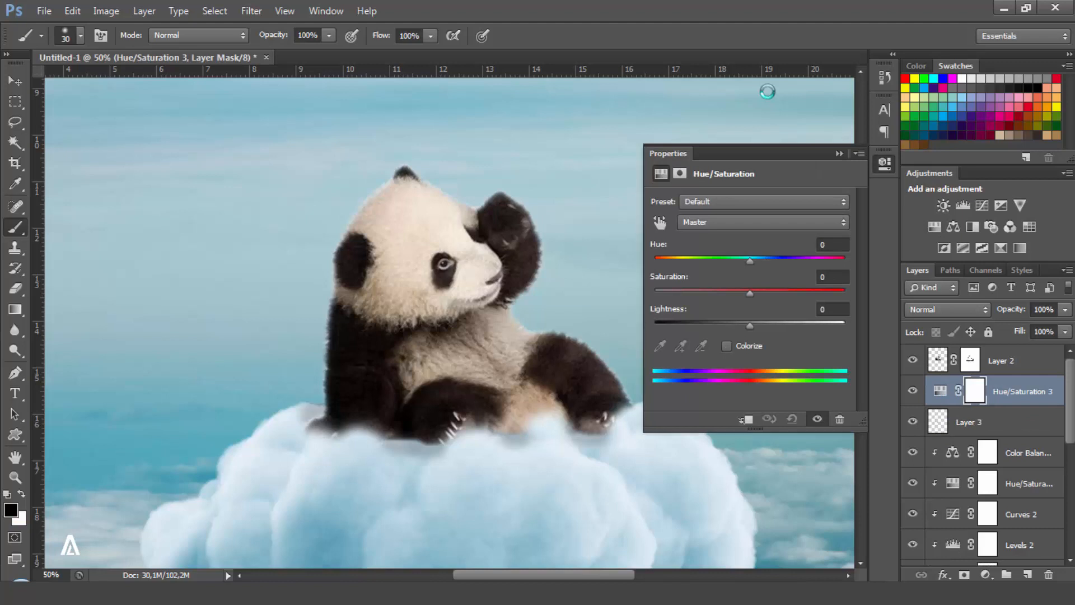
# - Clip a Hue/Saturation adjustment to the shadow layer and colorize it with a Hue of 195
pyautogui.click(745, 419)
pyautogui.click(727, 346)
pyautogui.doubleClick(831, 244)
pyautogui.write('195')
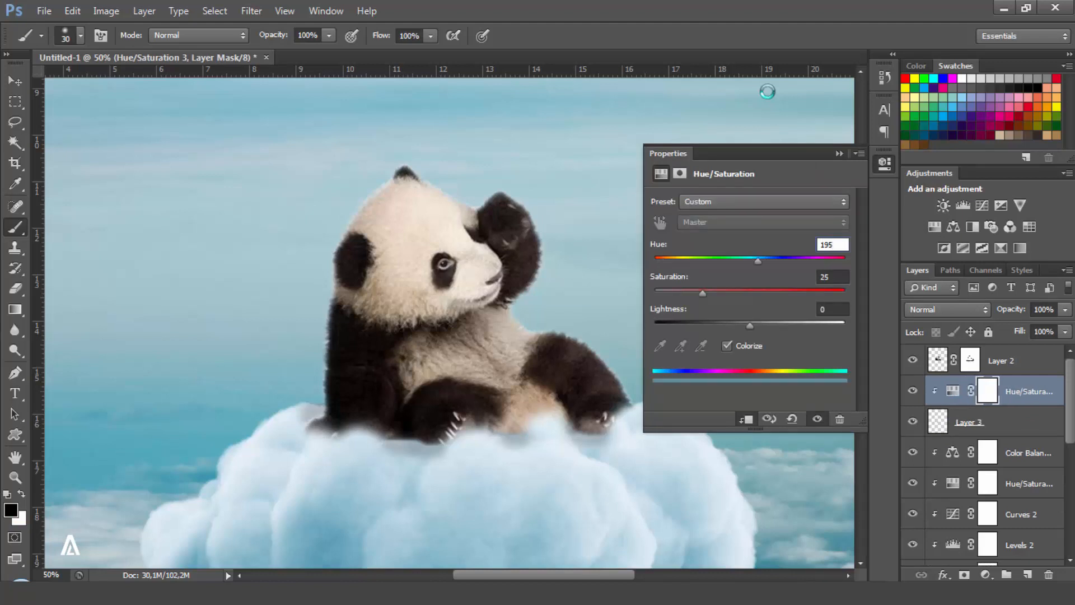
pyautogui.press('Return')
pyautogui.click(997, 422)
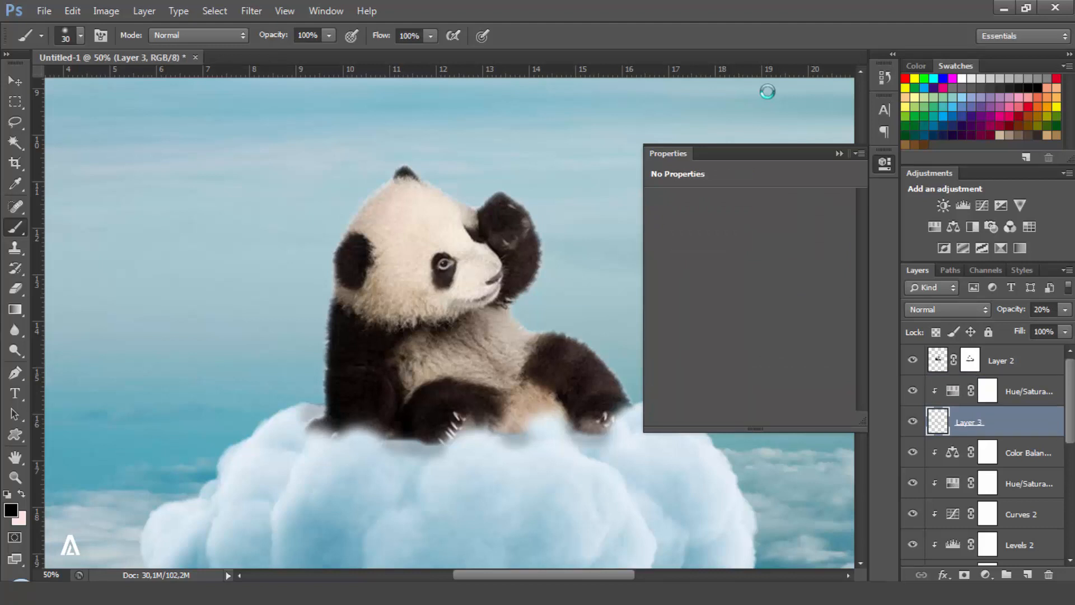
pyautogui.click(840, 153)
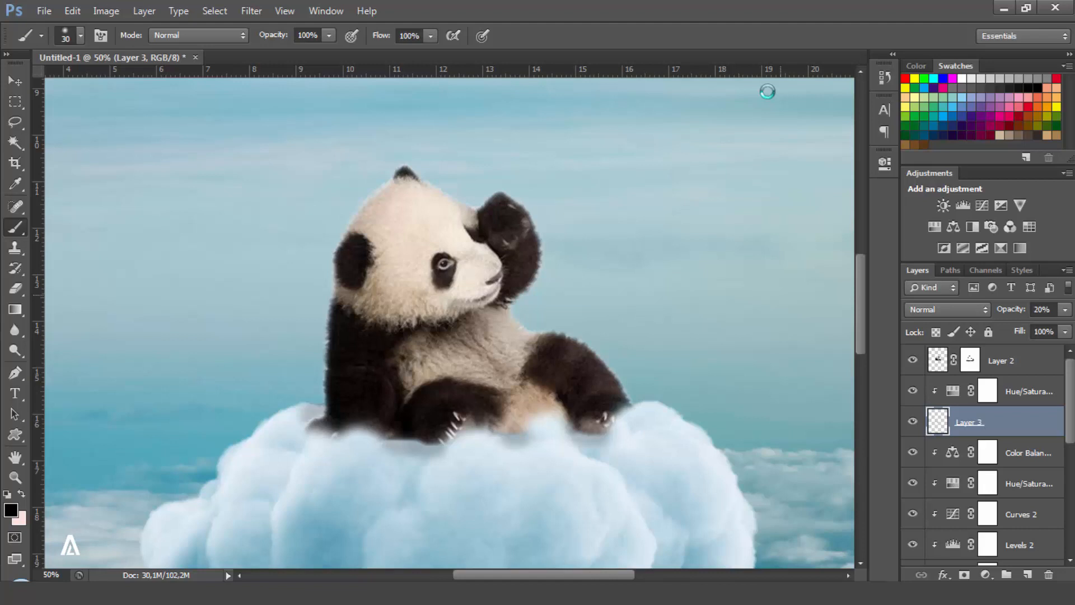
# - Soften the panda's feet and underside into the cloud by dabbing its layer mask with a 175 px black brush
pyautogui.hotkey('ctrl', '-')
pyautogui.hotkey('ctrl', '0')
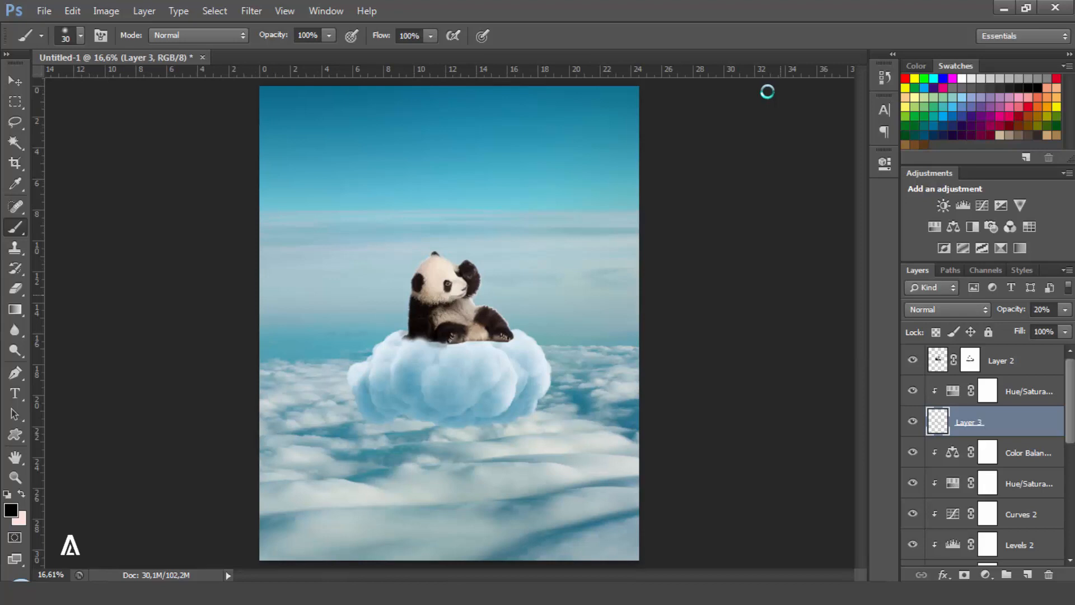
pyautogui.press('v')
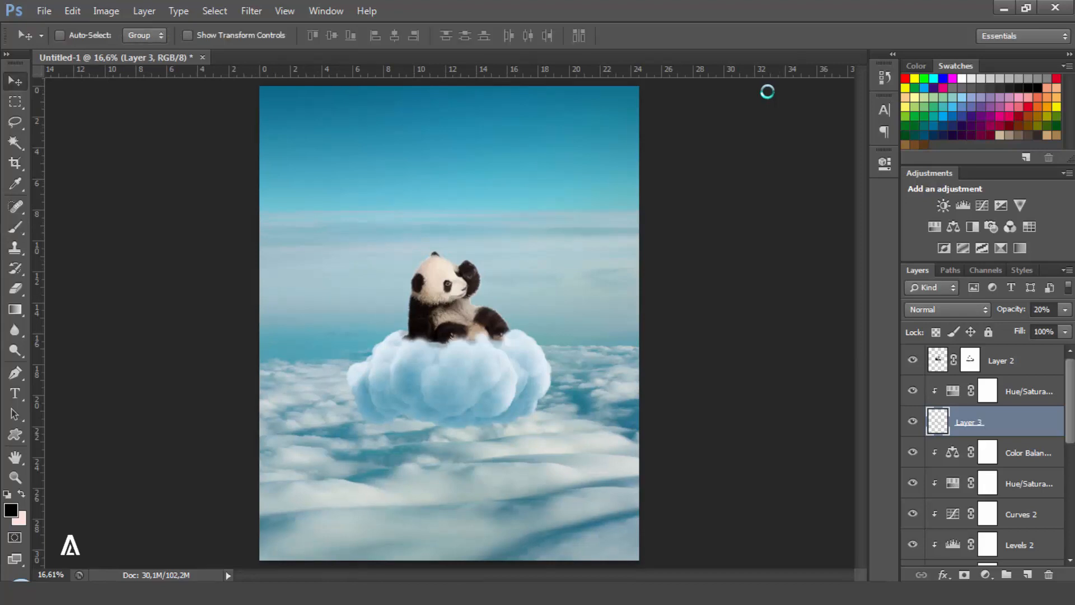
pyautogui.click(970, 359)
pyautogui.press('b')
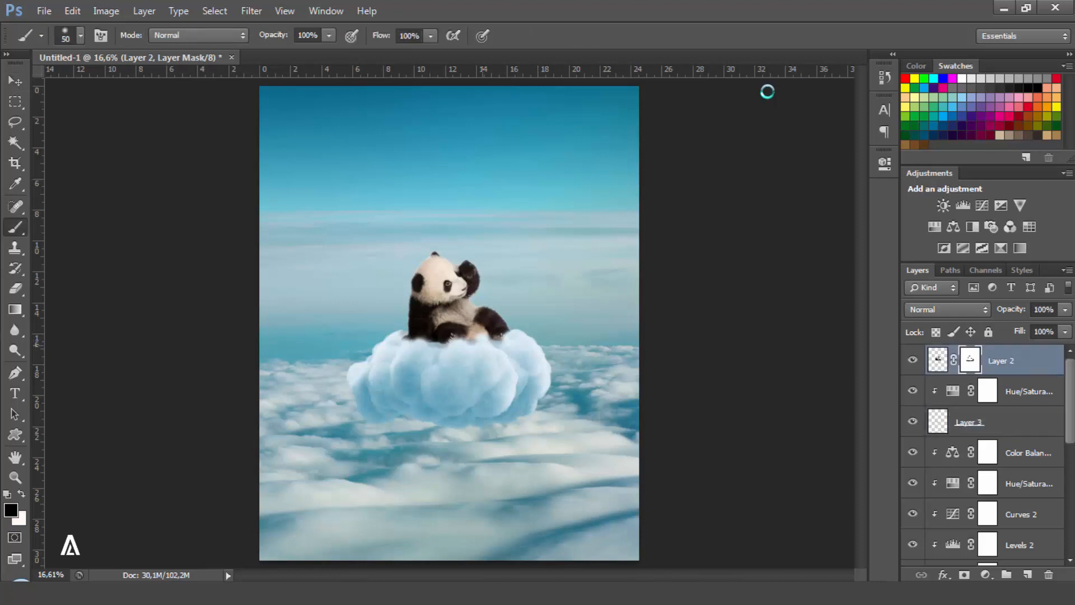
pyautogui.press(']')
pyautogui.click(480, 337)
pyautogui.click(467, 334)
pyautogui.click(496, 341)
pyautogui.click(495, 341)
pyautogui.click(432, 338)
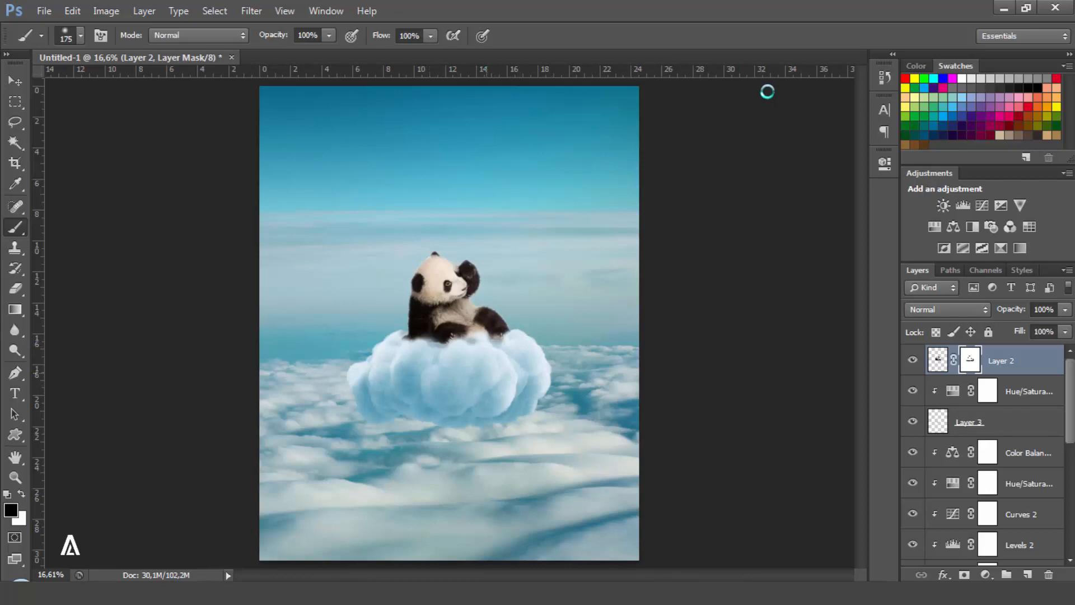
pyautogui.click(432, 342)
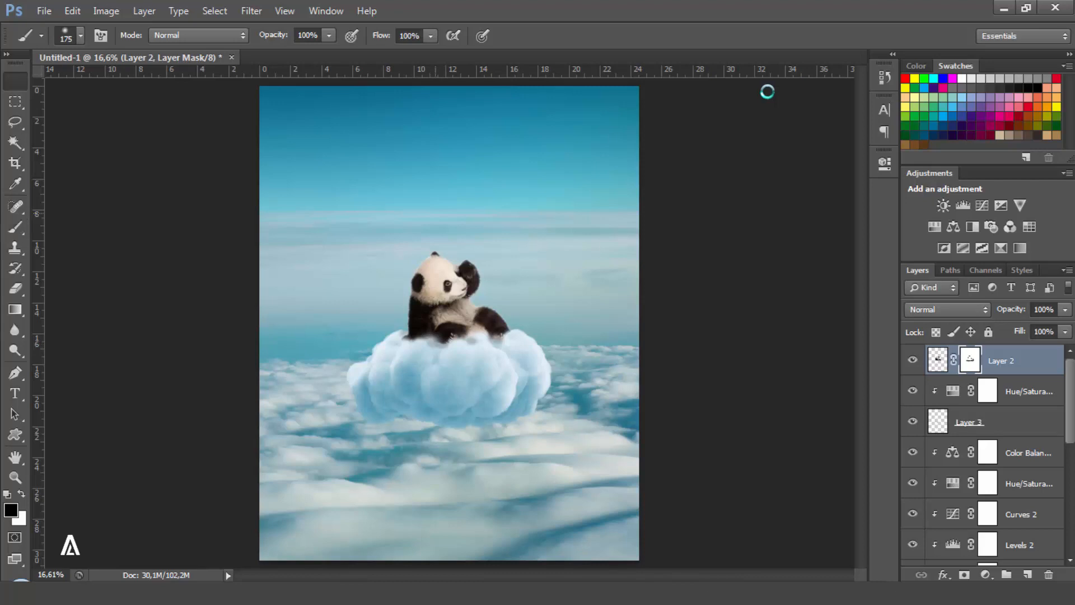
# - Delete the shadow layer beneath the panda together with its clipped Hue/Saturation adjustment
pyautogui.press('v')
pyautogui.click(1029, 392)
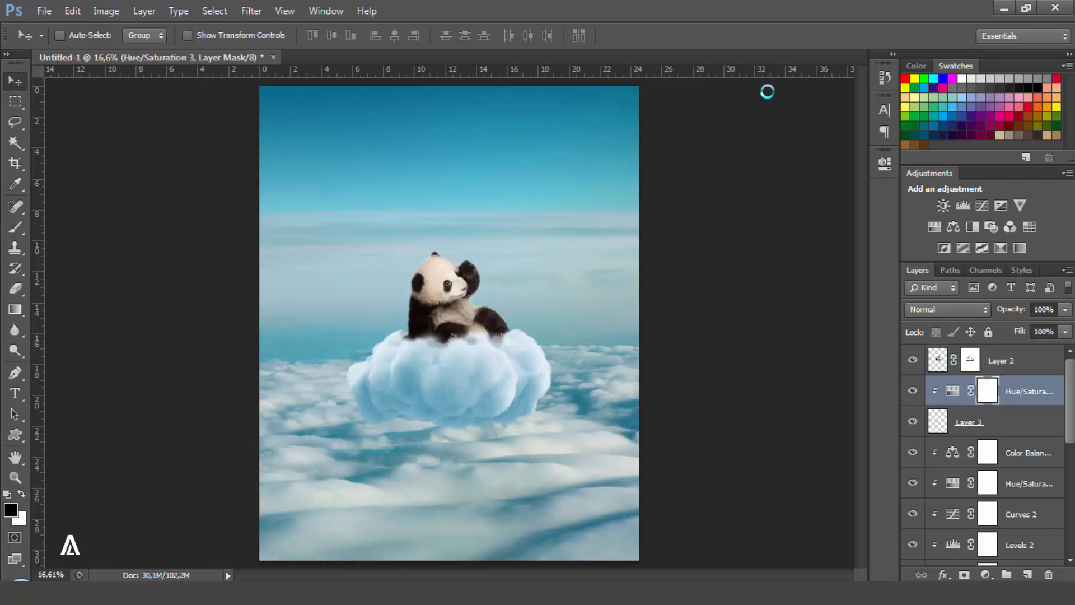
pyautogui.keyDown('shift'); pyautogui.click(1008, 422); pyautogui.keyUp('shift')
pyautogui.click(1048, 575)
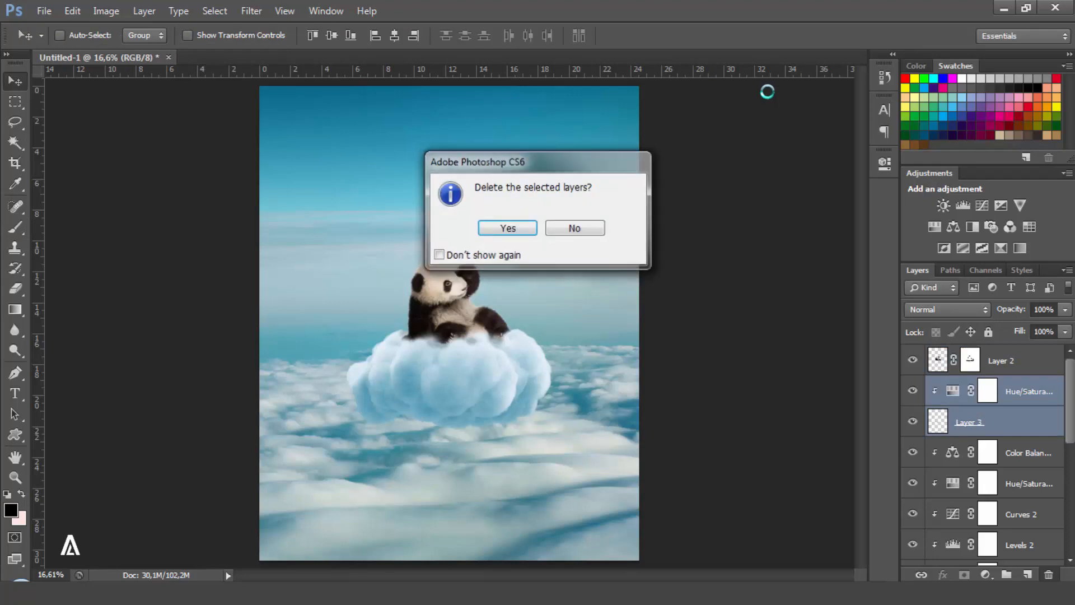
pyautogui.press('Return')
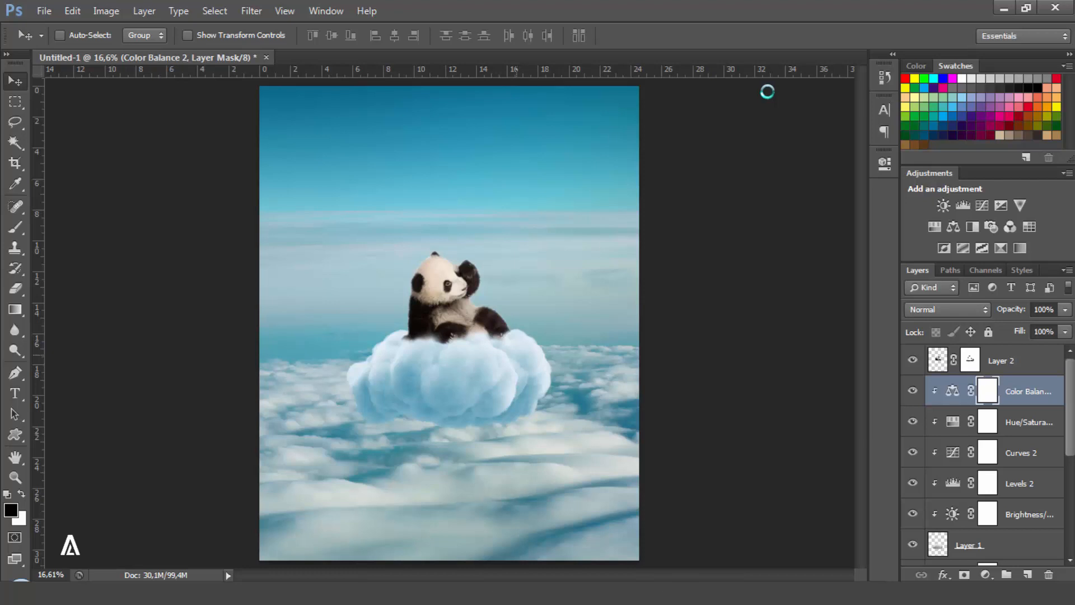
# - On a new layer beneath the panda, dab contact shadows under its feet with a 90 px brush in a blue sampled from the clouds
pyautogui.hotkey('ctrl', 'shift', 'alt', 'n')
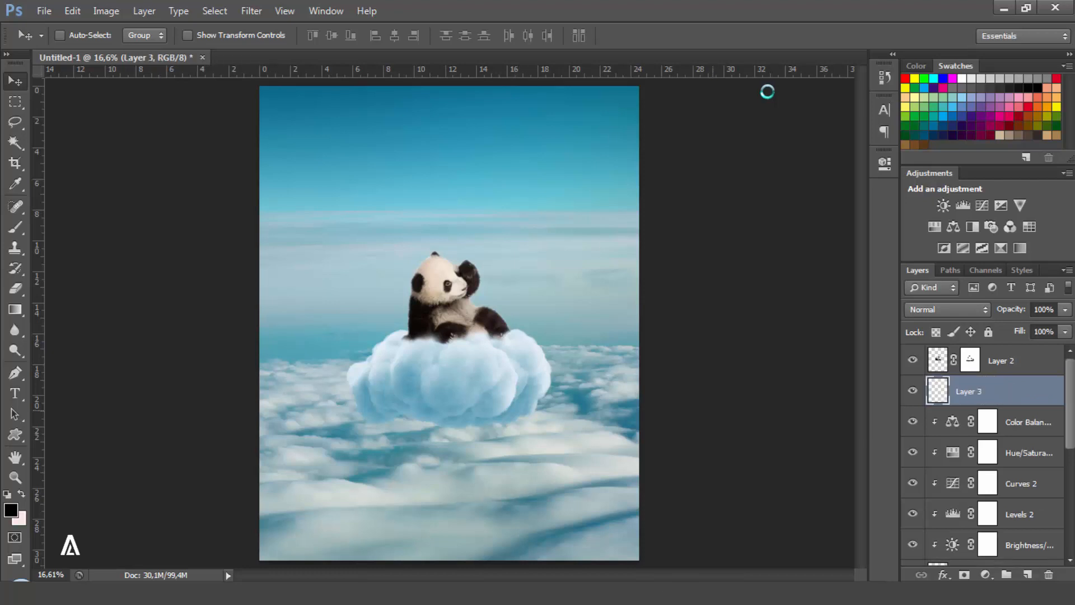
pyautogui.hotkey('ctrl', '0')
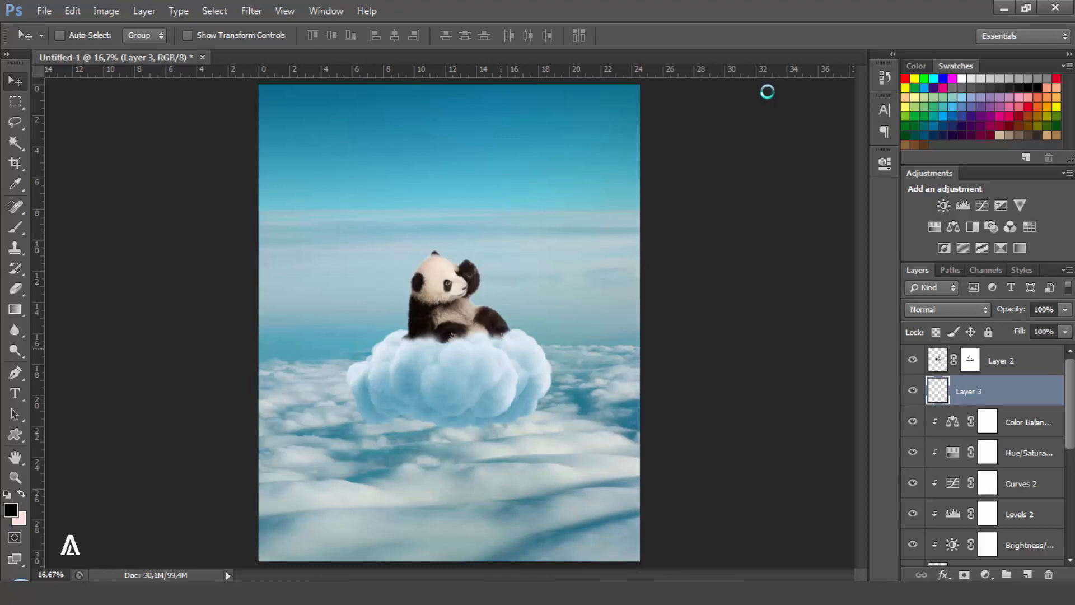
pyautogui.hotkey('ctrl', '+')
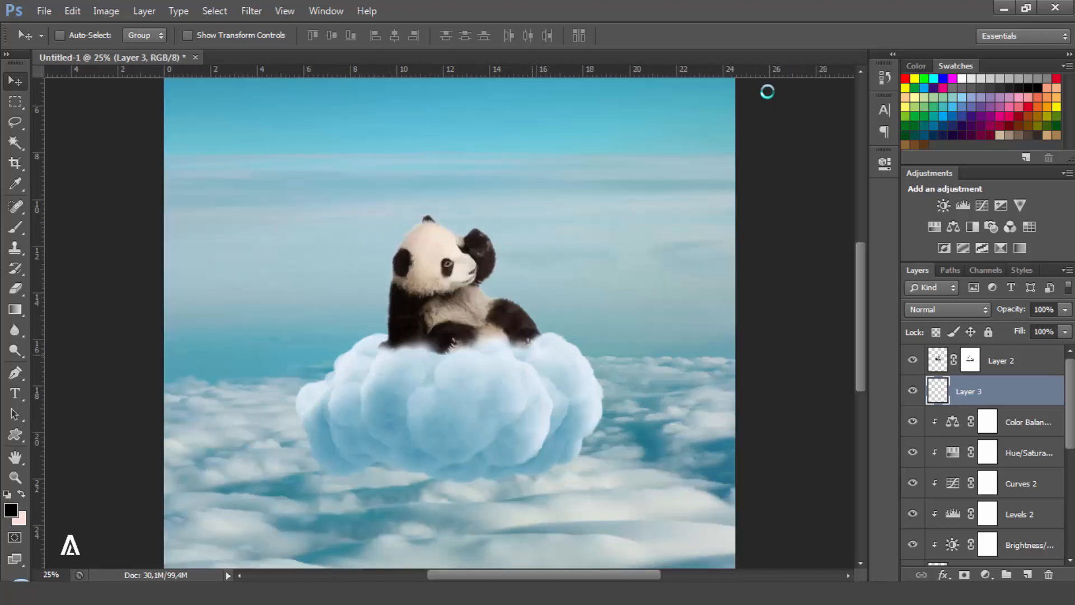
pyautogui.press('b')
pyautogui.keyDown('alt'); pyautogui.click(725, 466); pyautogui.keyUp('alt')
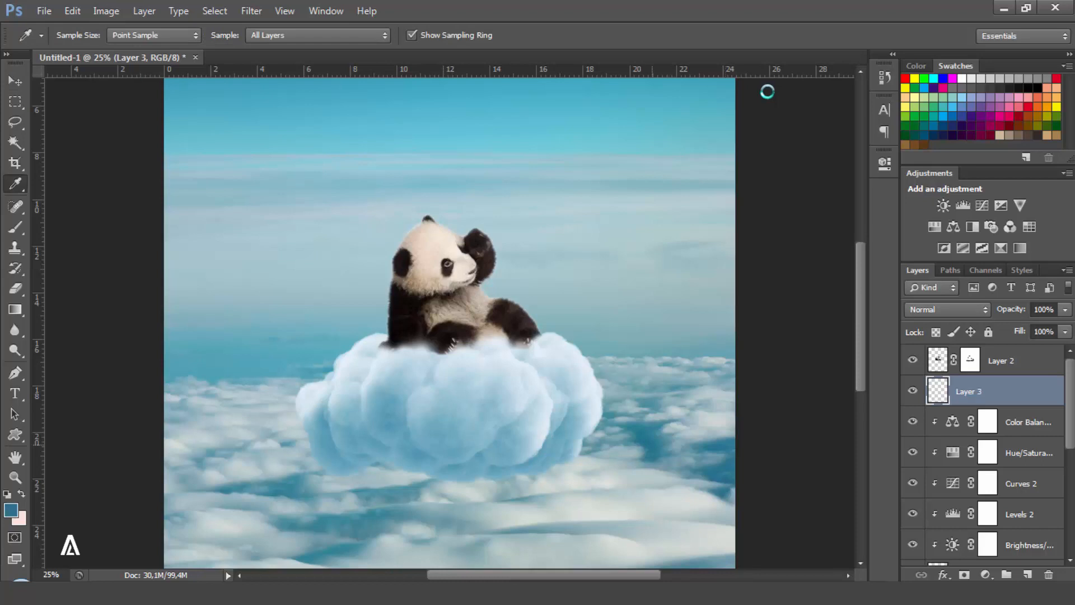
pyautogui.press('[')
pyautogui.press('[')
pyautogui.press('[')
pyautogui.press('[')
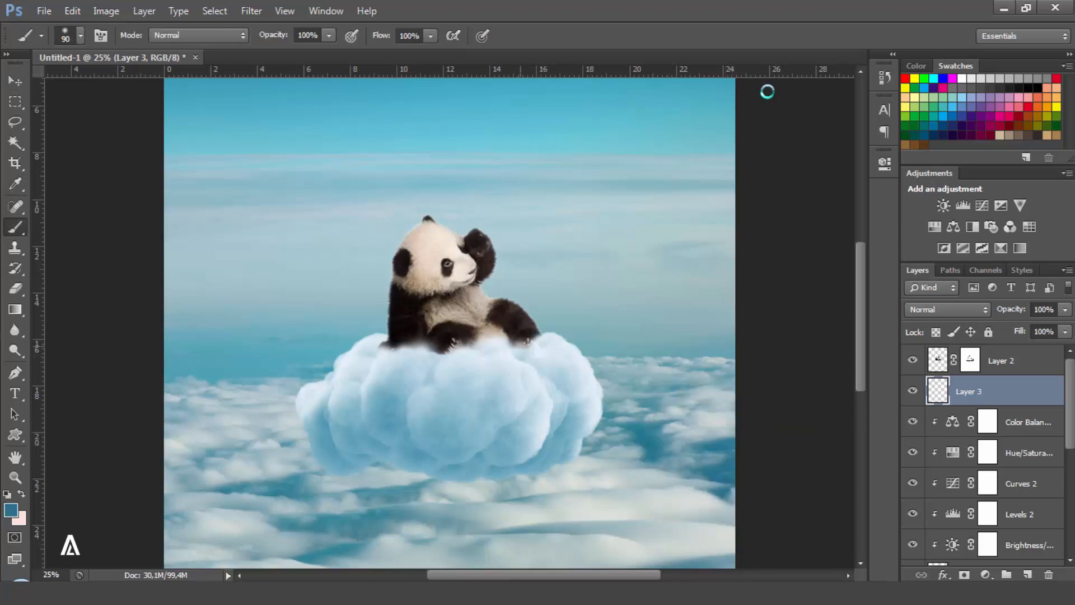
pyautogui.click(521, 348)
pyautogui.click(440, 354)
pyautogui.click(383, 340)
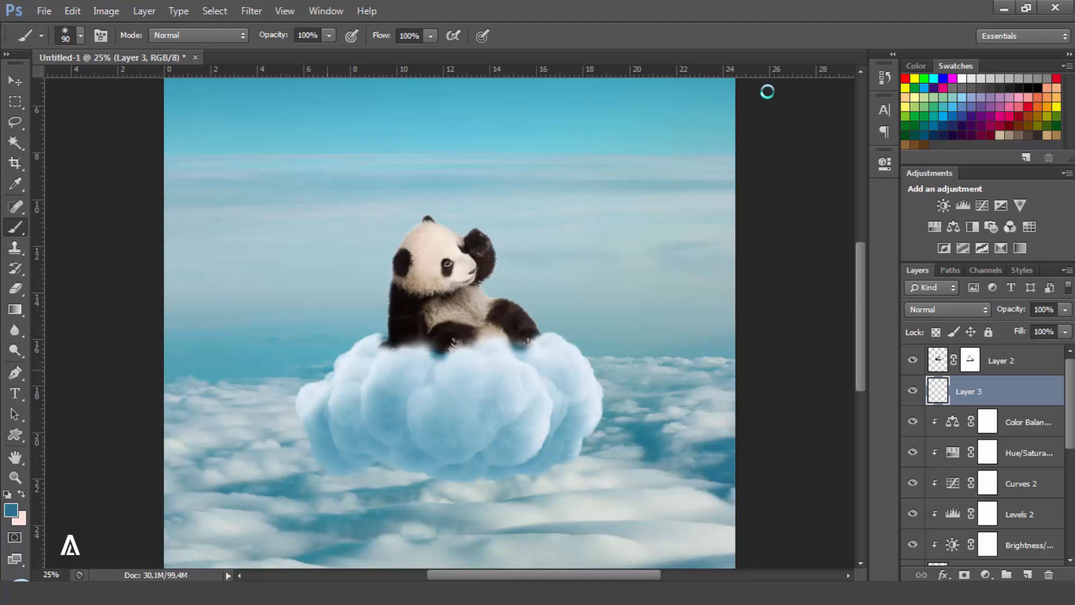
# - Try the new shadow layer at 20% and 30% opacity, and settle on 40%
pyautogui.press('v')
pyautogui.press('2')
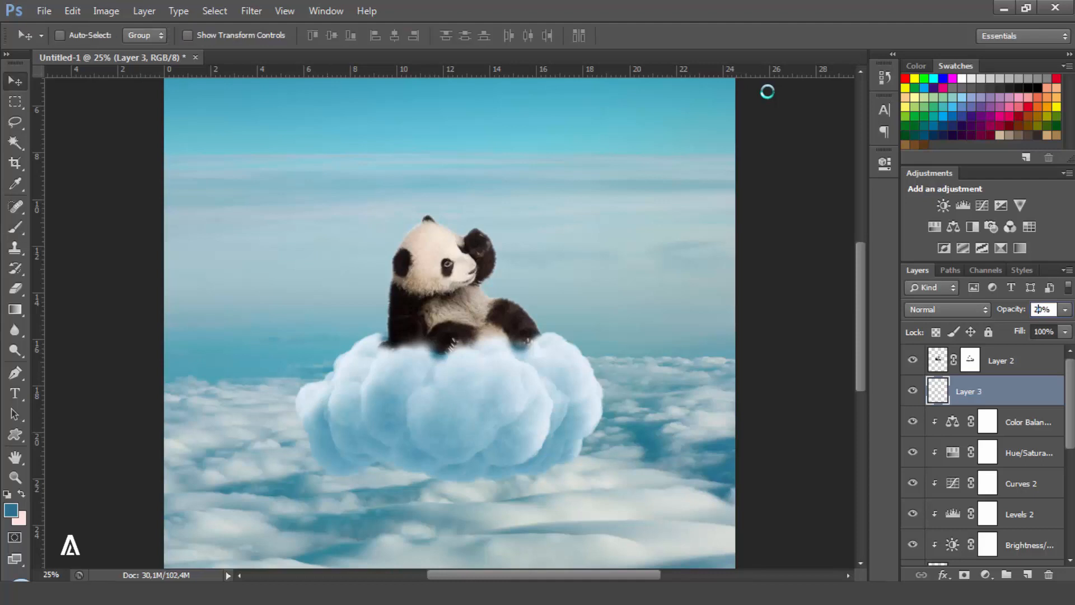
pyautogui.click(1008, 361)
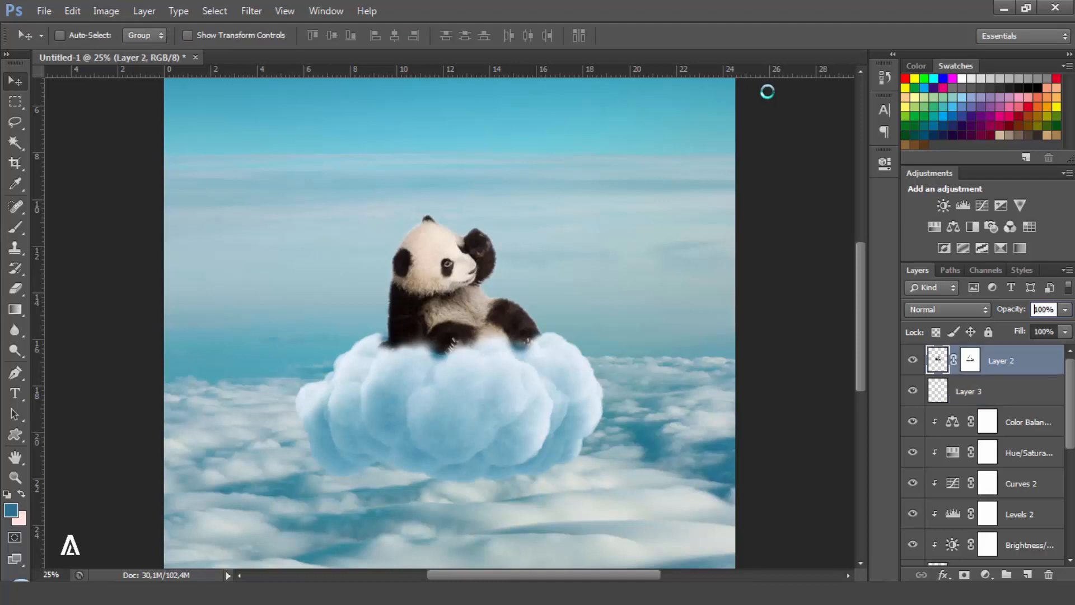
pyautogui.click(1005, 391)
pyautogui.press('2')
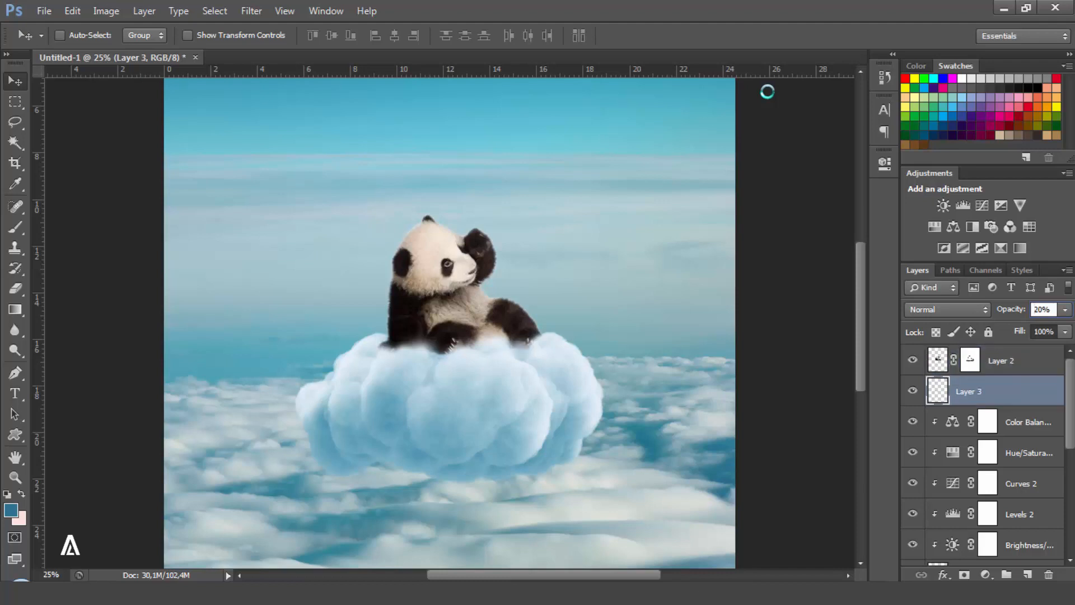
pyautogui.press('3')
pyautogui.click(1008, 360)
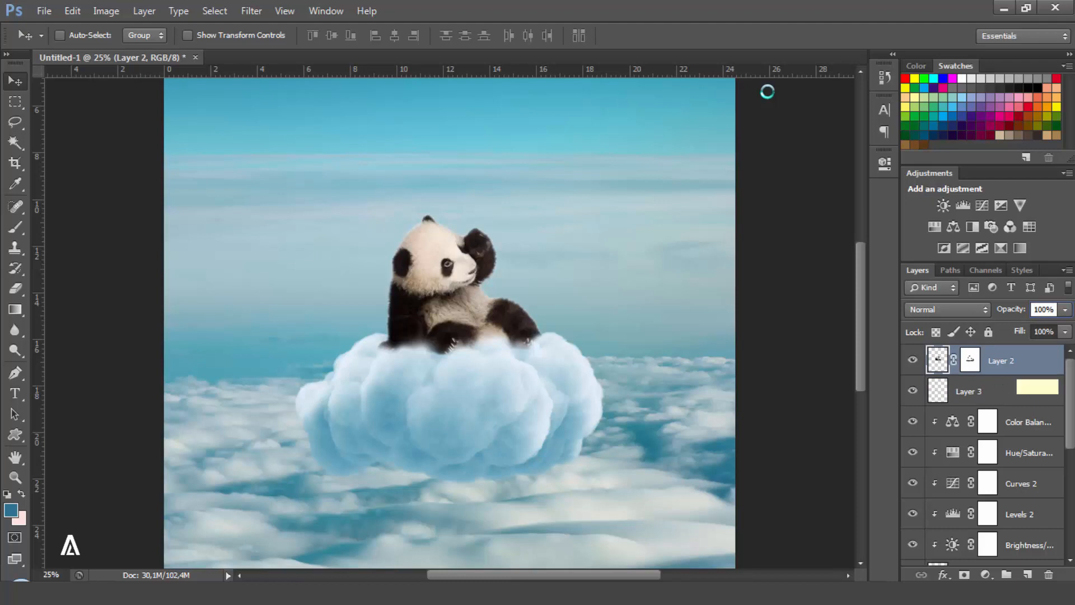
pyautogui.click(1008, 391)
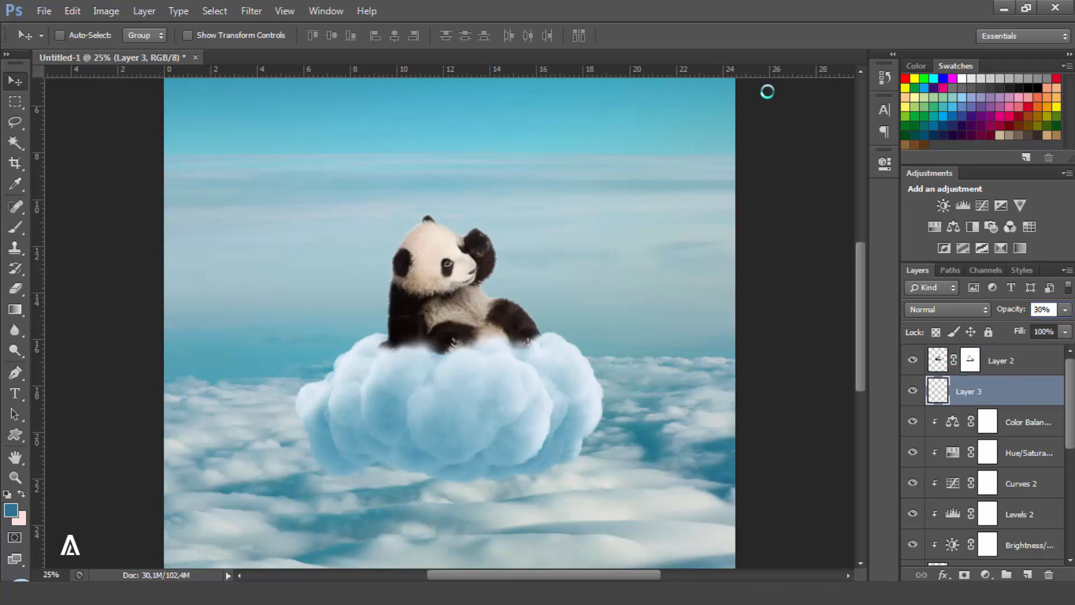
pyautogui.press('4')
# - Clip a Brightness/Contrast adjustment to the panda layer with Brightness 11 and Contrast 6
pyautogui.click(1008, 361)
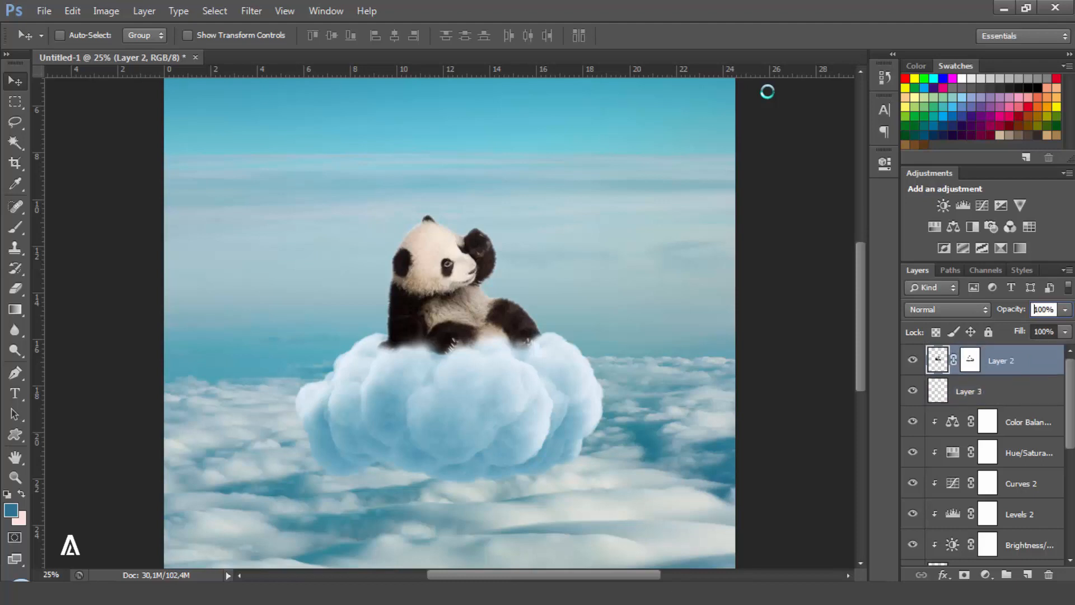
pyautogui.click(943, 206)
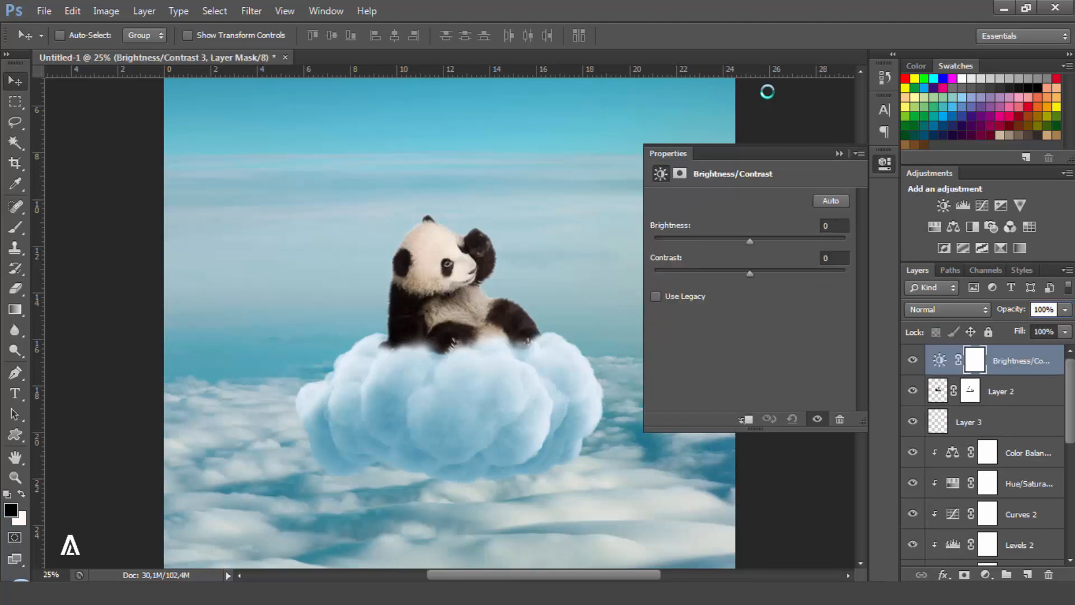
pyautogui.click(745, 419)
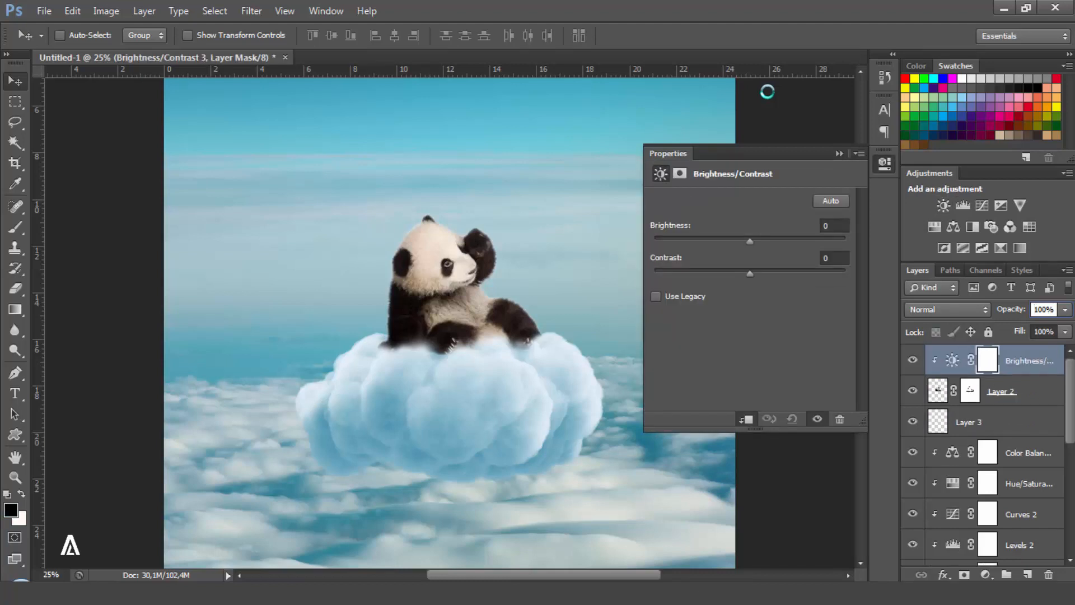
pyautogui.moveTo(750, 241); pyautogui.dragTo(756, 274)
# - Clip a Levels adjustment to the panda with Output Levels of 5 and 240
pyautogui.click(963, 205)
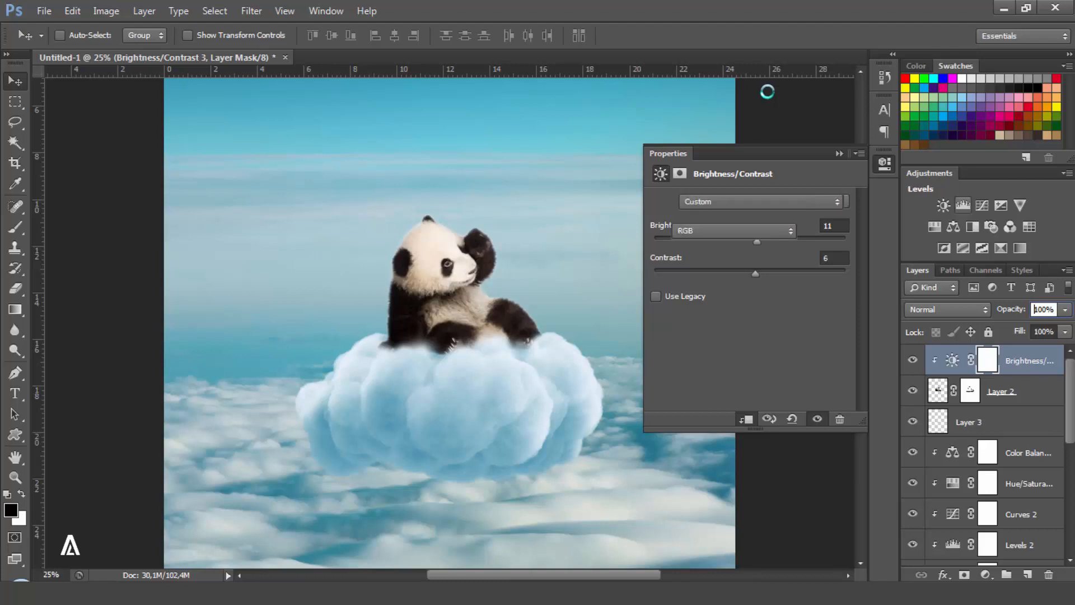
pyautogui.write('240')
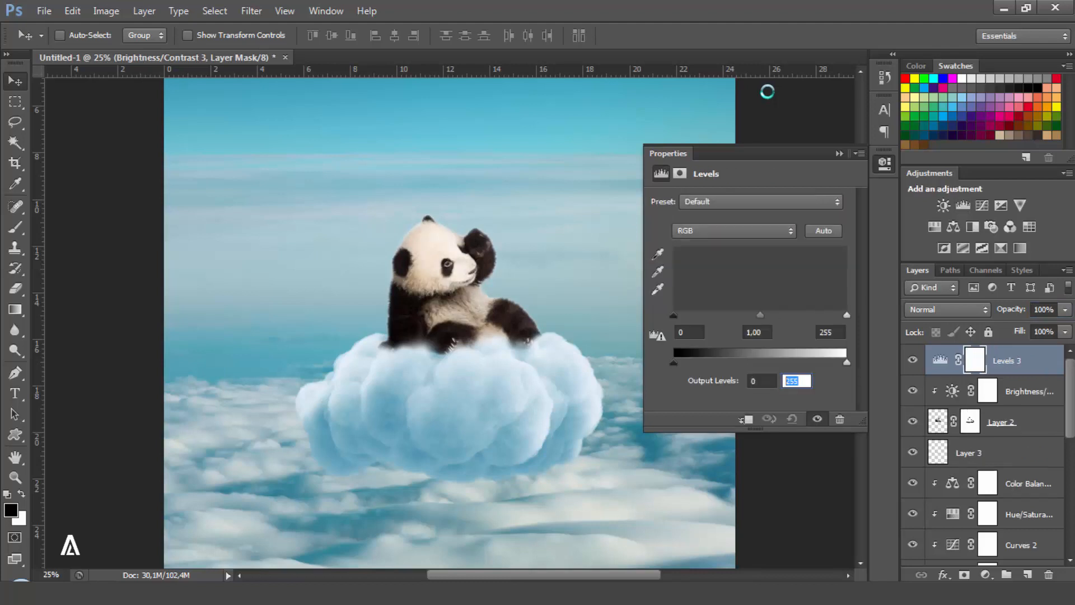
pyautogui.press('Tab')
pyautogui.write('5')
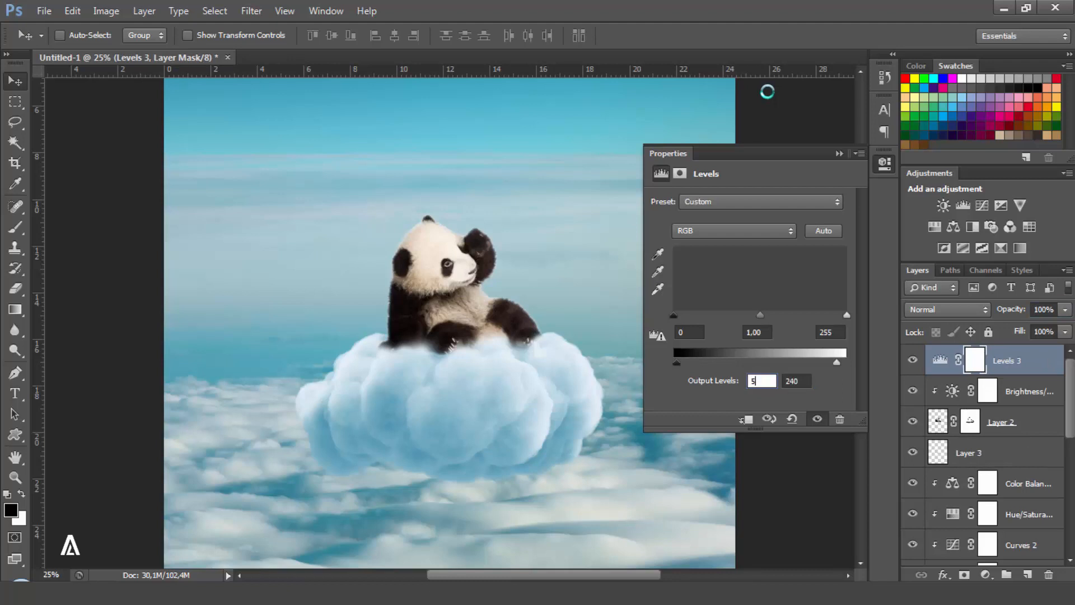
pyautogui.click(745, 419)
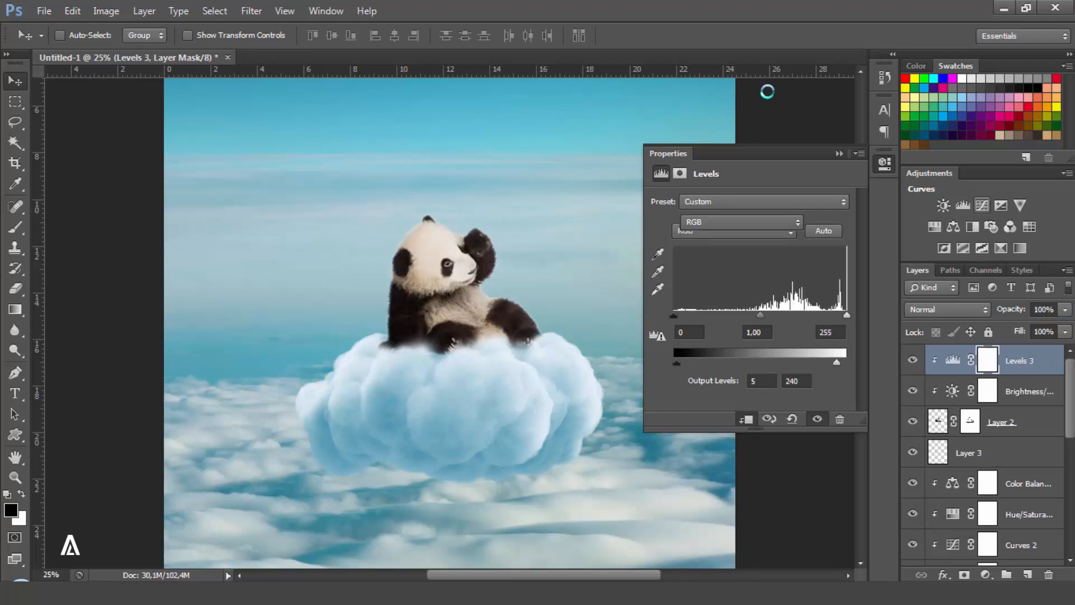
# - Clip a Curves adjustment to the panda, pulling the black and white points inward and lifting the midtones slightly
pyautogui.click(982, 205)
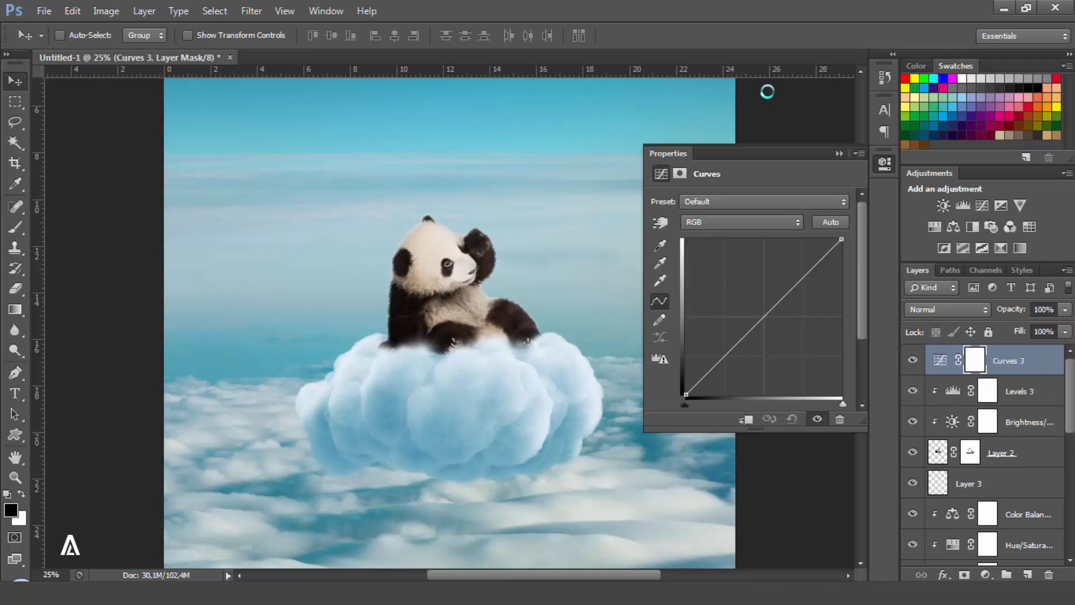
pyautogui.click(745, 419)
pyautogui.moveTo(685, 405); pyautogui.dragTo(698, 405)
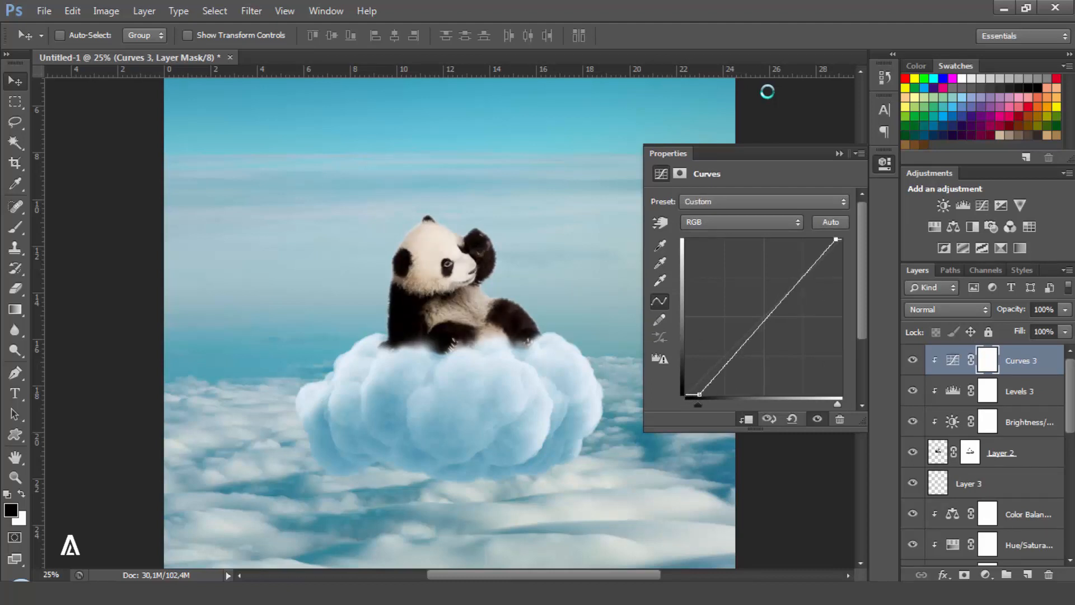
pyautogui.moveTo(763, 322); pyautogui.dragTo(759, 317)
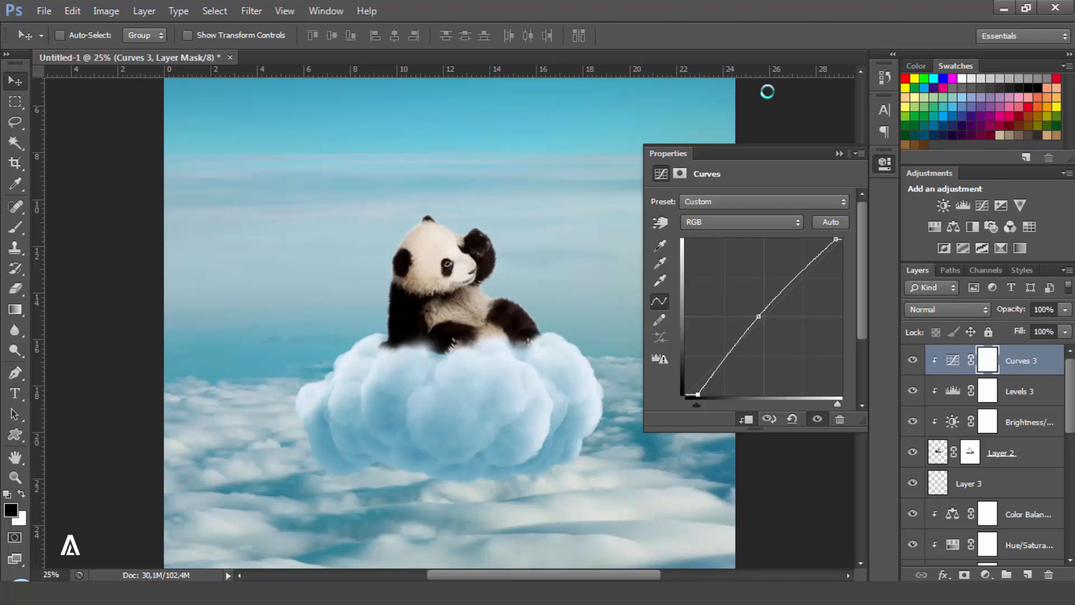
# - Clip a Hue/Saturation adjustment to the panda and set the Saturation of both Reds and Yellows to -100
pyautogui.click(935, 226)
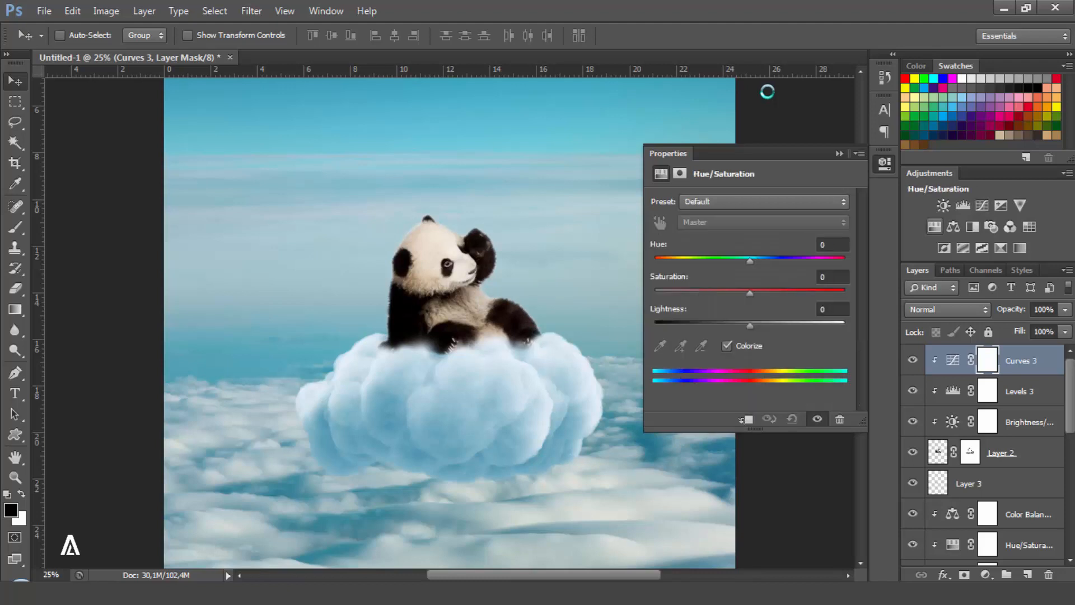
pyautogui.click(745, 419)
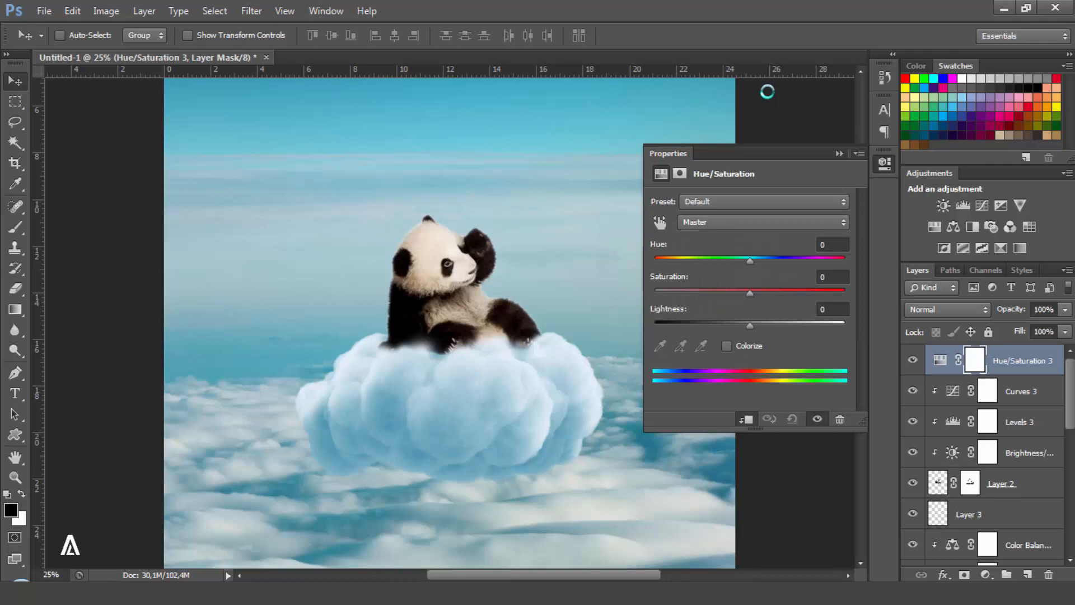
pyautogui.click(763, 222)
pyautogui.click(728, 250)
pyautogui.moveTo(750, 294); pyautogui.dragTo(656, 293)
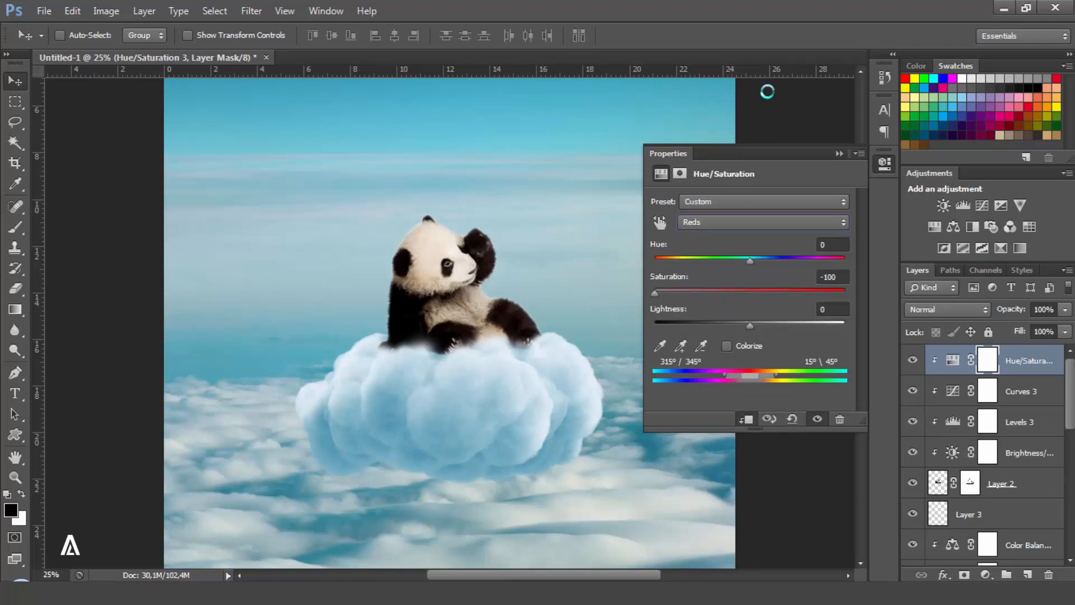
pyautogui.click(763, 222)
pyautogui.click(728, 261)
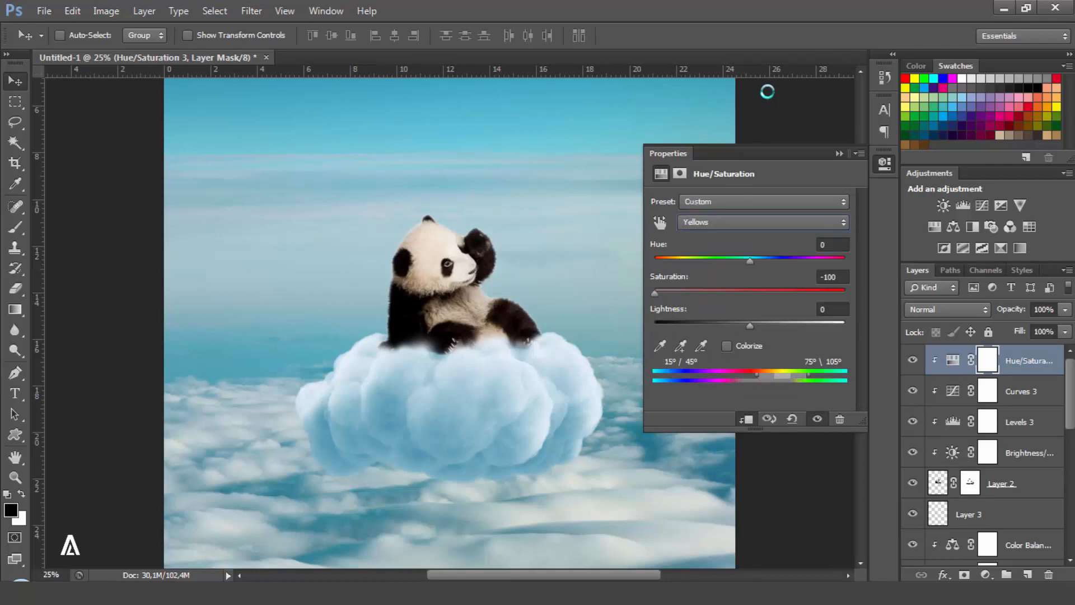
pyautogui.click(763, 223)
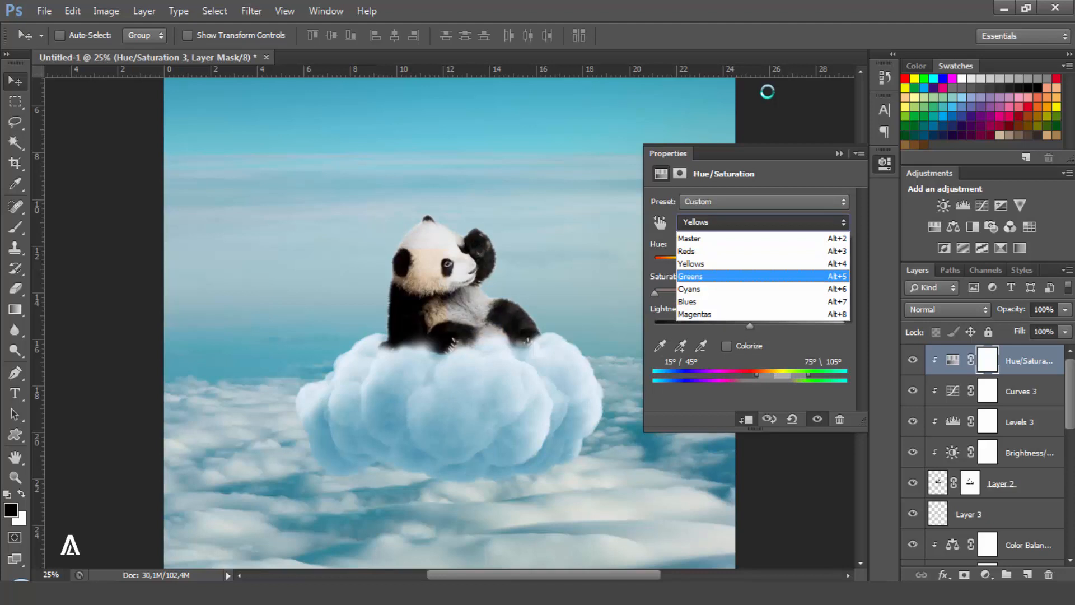
pyautogui.click(692, 263)
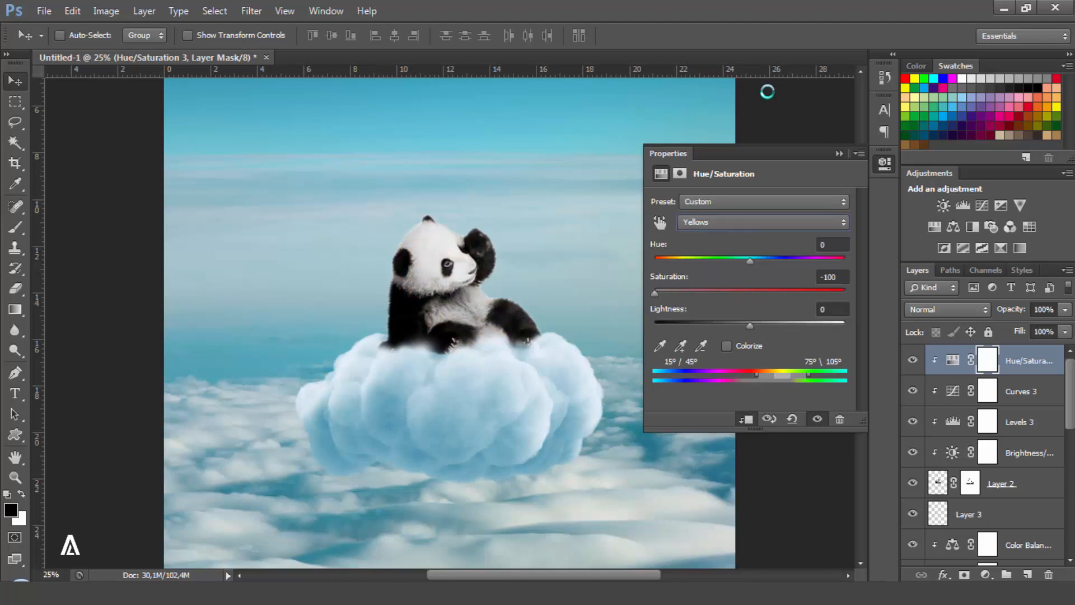
# - Clip a Color Balance adjustment to the panda and shift its Shadows toward cyan and blue, fine-tuning both amounts
pyautogui.click(953, 227)
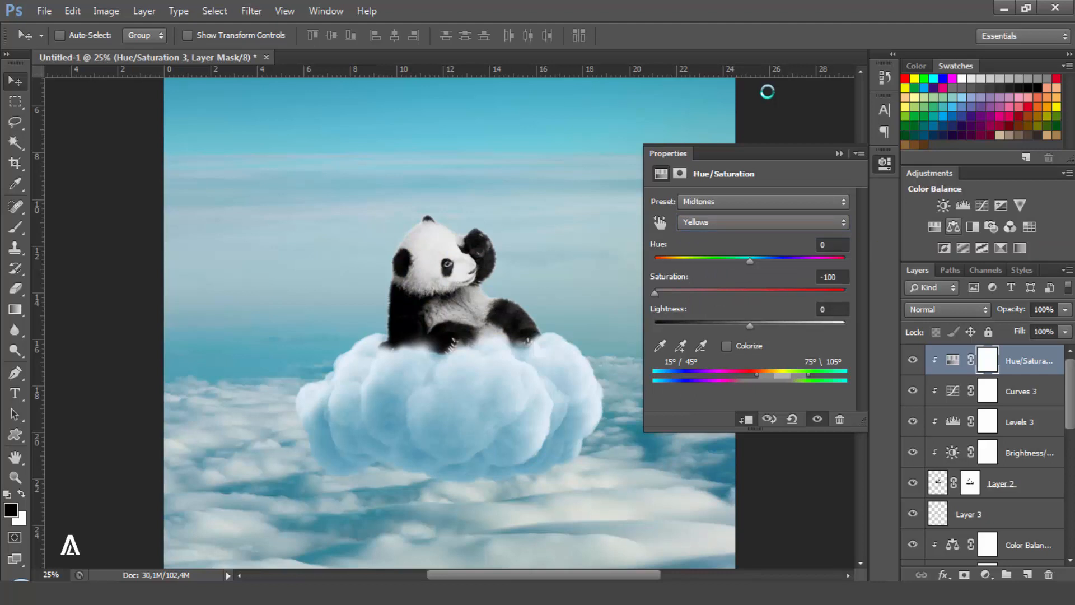
pyautogui.click(746, 418)
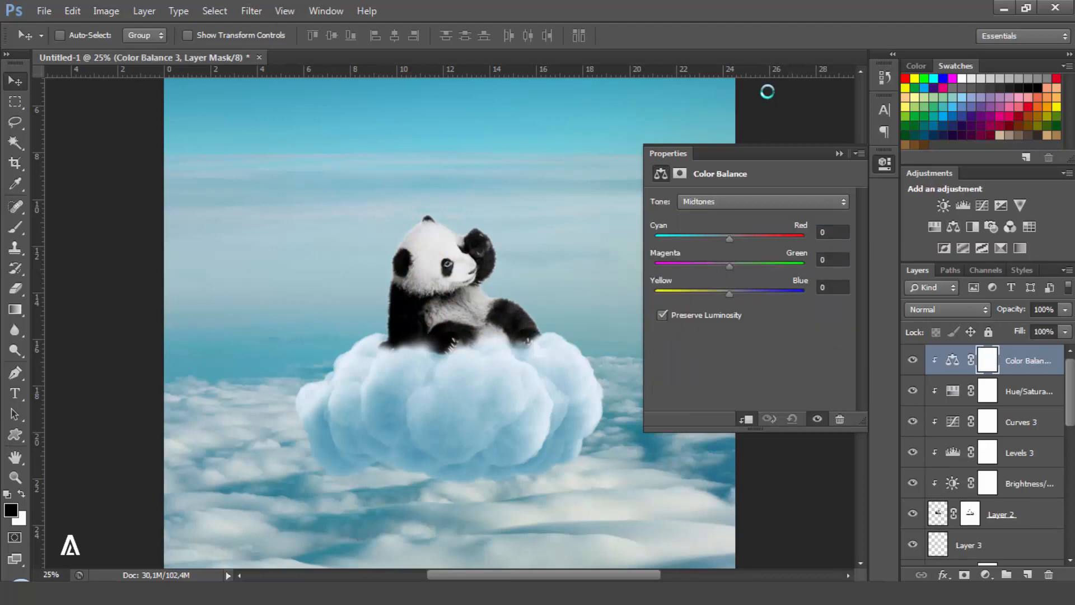
pyautogui.click(763, 201)
pyautogui.click(700, 218)
pyautogui.moveTo(730, 239); pyautogui.dragTo(710, 239)
pyautogui.moveTo(729, 294); pyautogui.dragTo(743, 294)
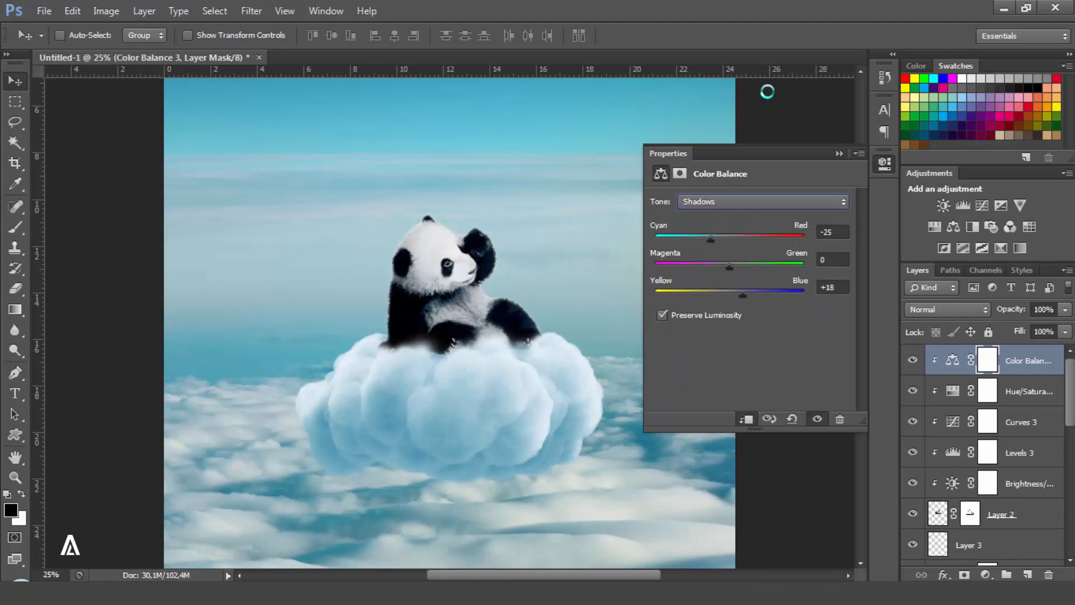
pyautogui.moveTo(743, 294); pyautogui.dragTo(740, 294)
pyautogui.moveTo(710, 239); pyautogui.dragTo(740, 239)
# - Set the Midtones Cyan/Red value of the panda's Color Balance adjustment to +8
pyautogui.click(763, 202)
pyautogui.click(728, 231)
pyautogui.press('Tab')
pyautogui.write('+8')
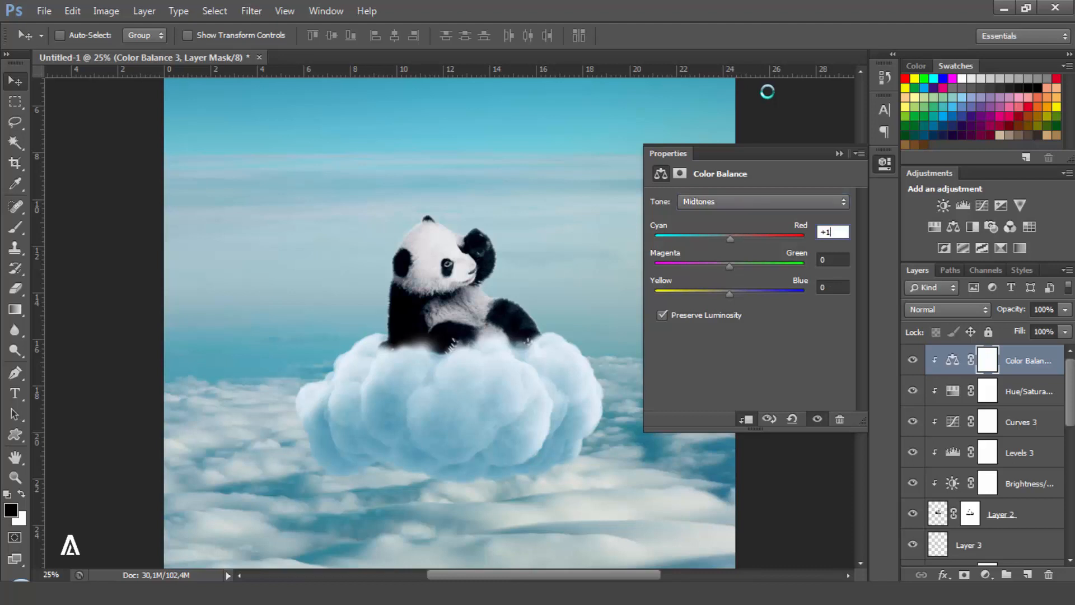
# - Set the Highlights Yellow/Blue value of the panda's Color Balance adjustment to 6
pyautogui.click(764, 201)
pyautogui.click(728, 243)
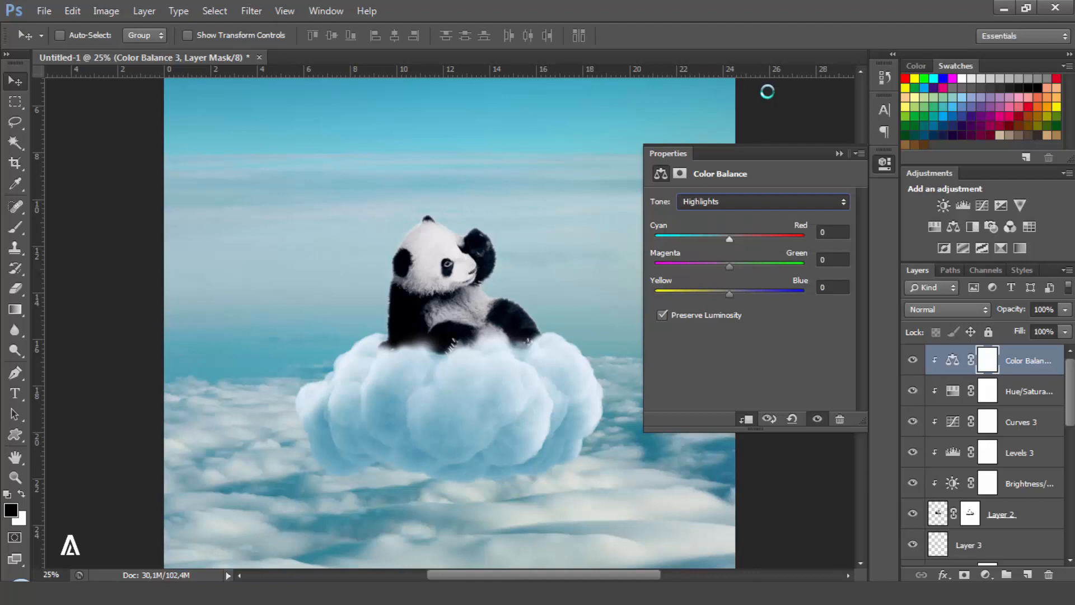
pyautogui.click(833, 287)
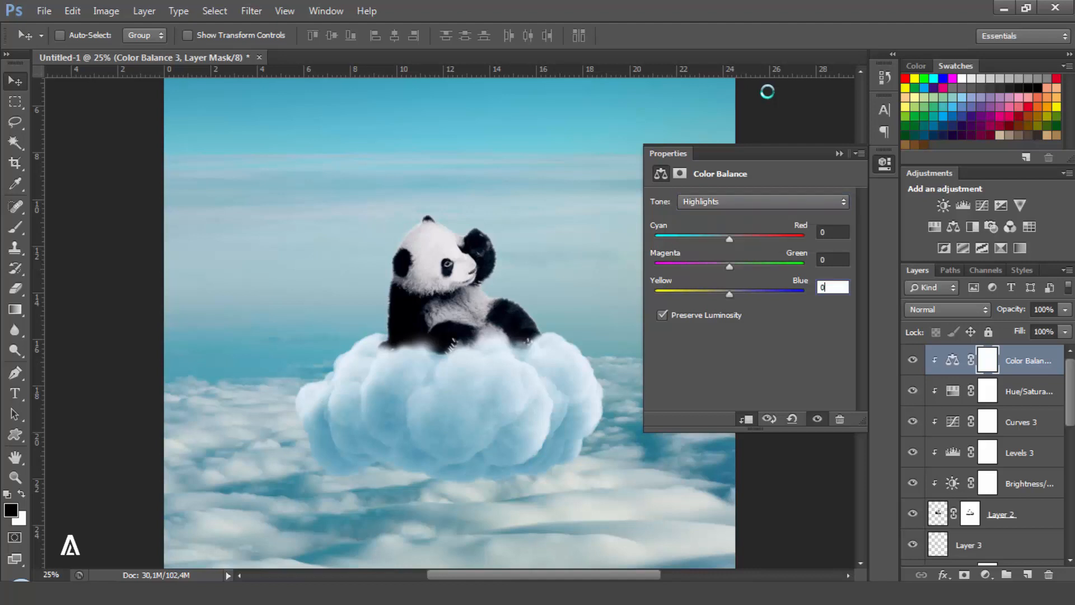
pyautogui.write('6')
pyautogui.click(1029, 391)
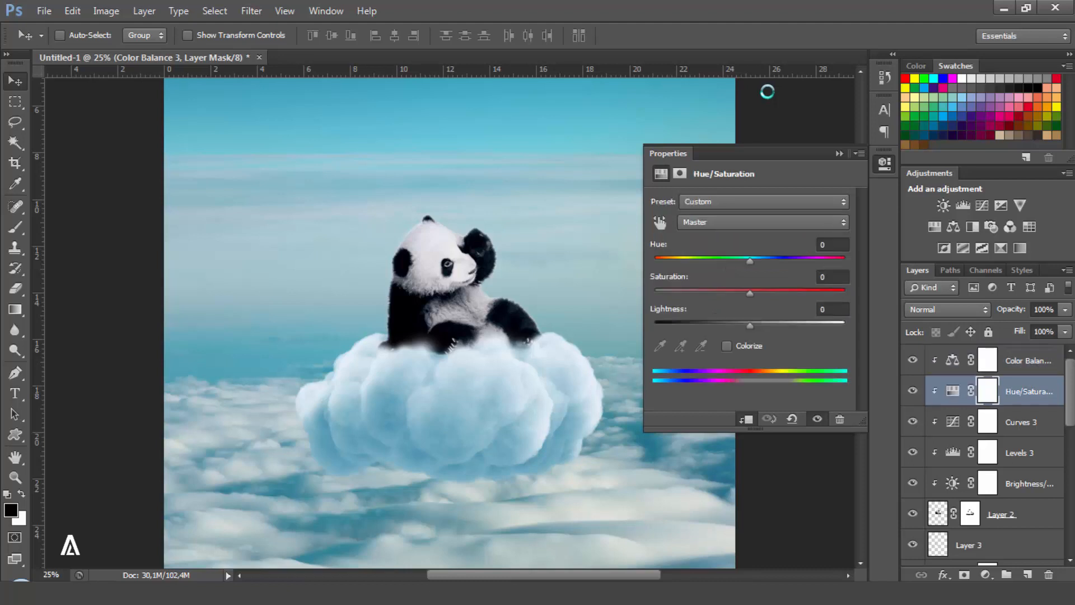
pyautogui.click(1029, 360)
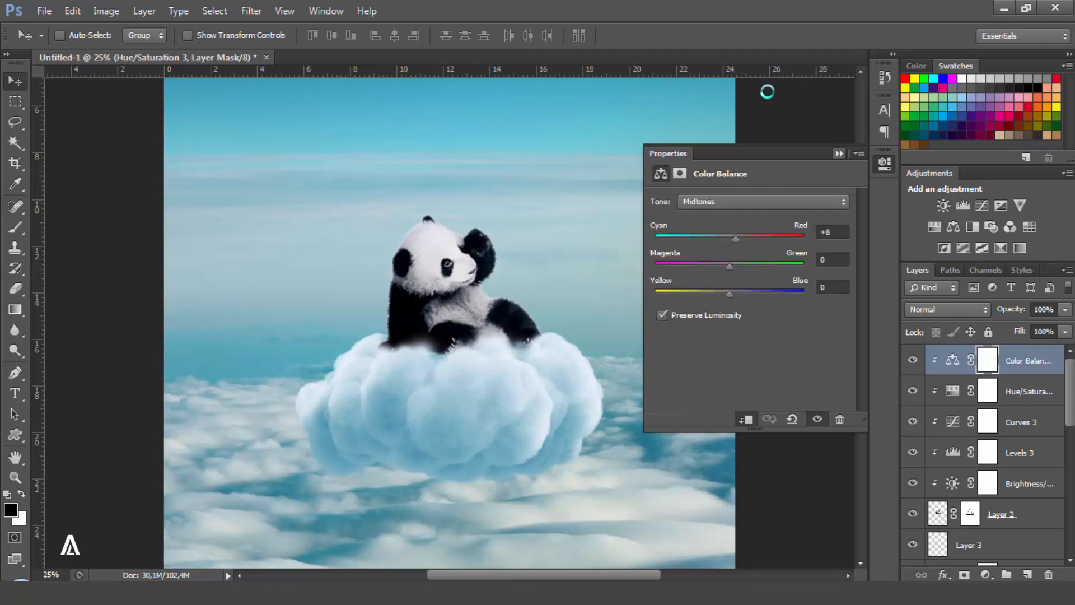
pyautogui.click(840, 154)
# - Add an unclipped Photo Filter adjustment above the panda's adjustments, using Warming Filter (85) at 25% density
pyautogui.hotkey('ctrl', '-')
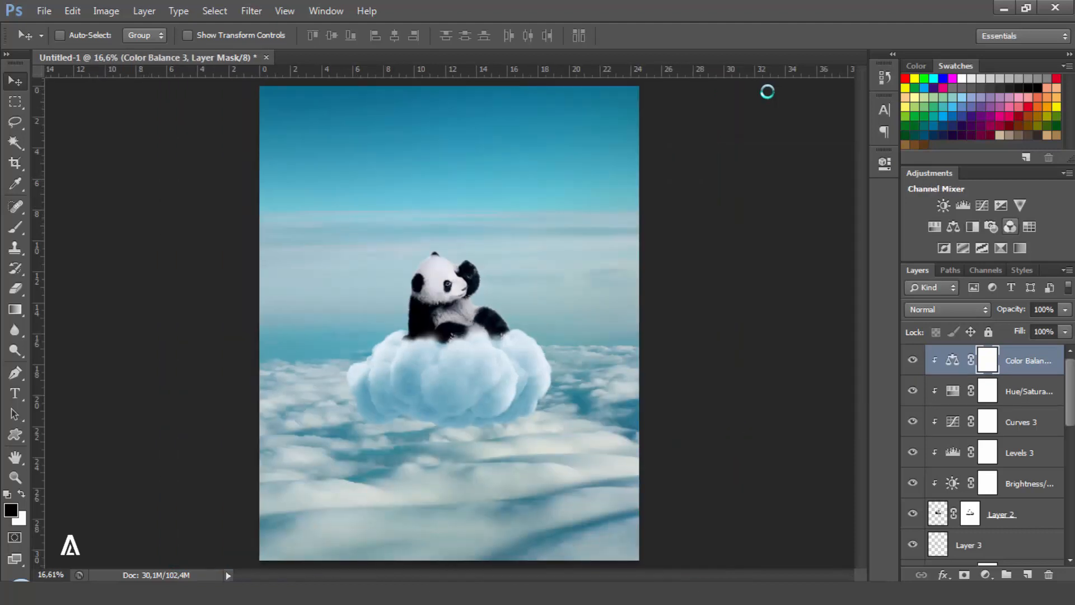
pyautogui.click(884, 163)
pyautogui.click(991, 226)
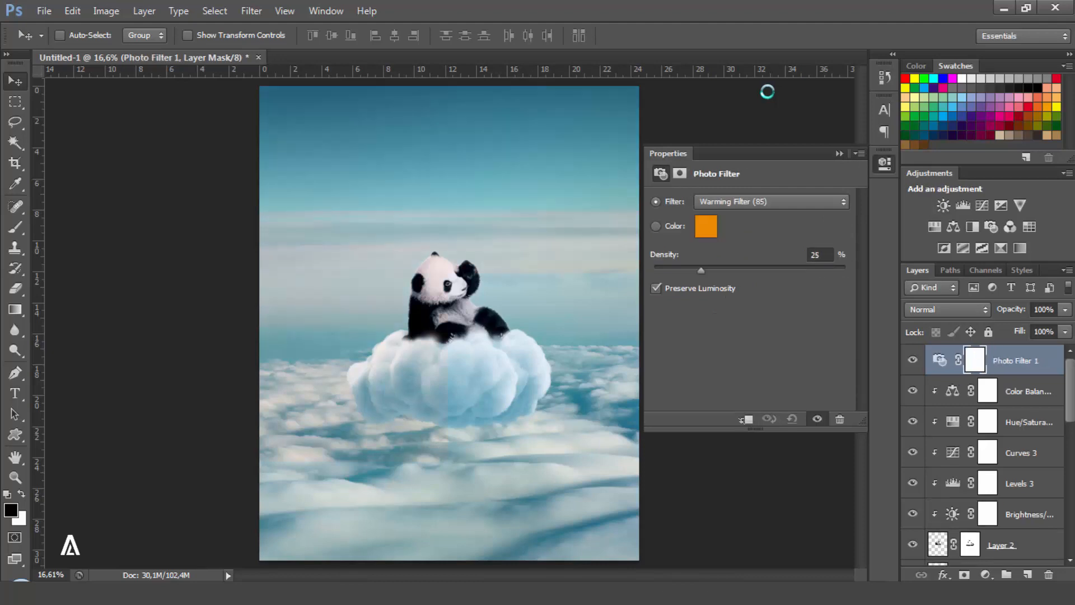
# - Add a Color Lookup adjustment on top, load "blue luts.cube" from E:\Bahan\fotobahan as its 3D LUT, and set its layer opacity to 40%
pyautogui.click(1030, 226)
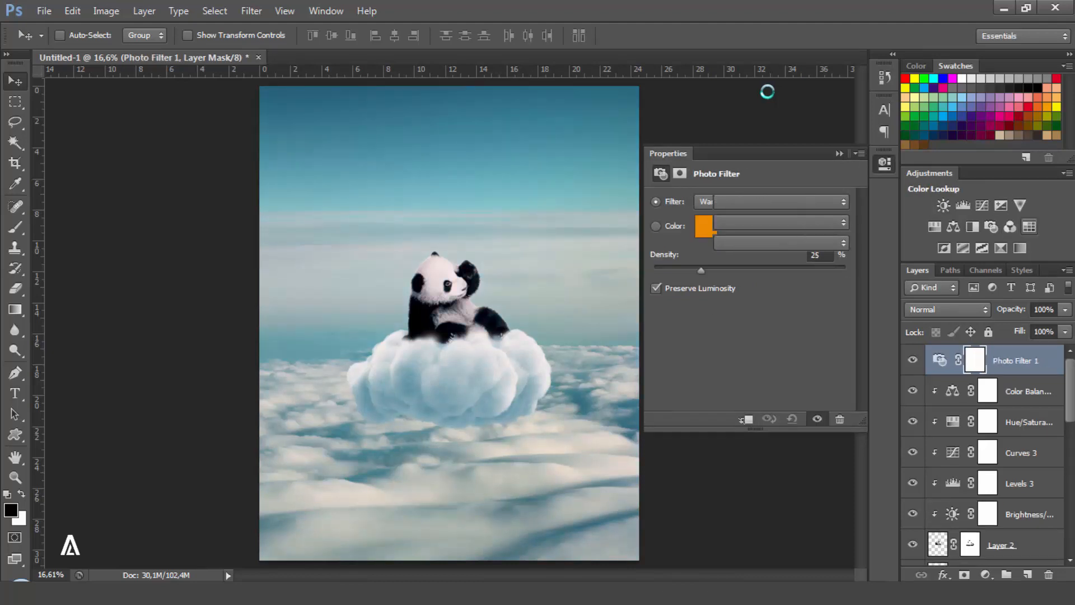
pyautogui.click(781, 201)
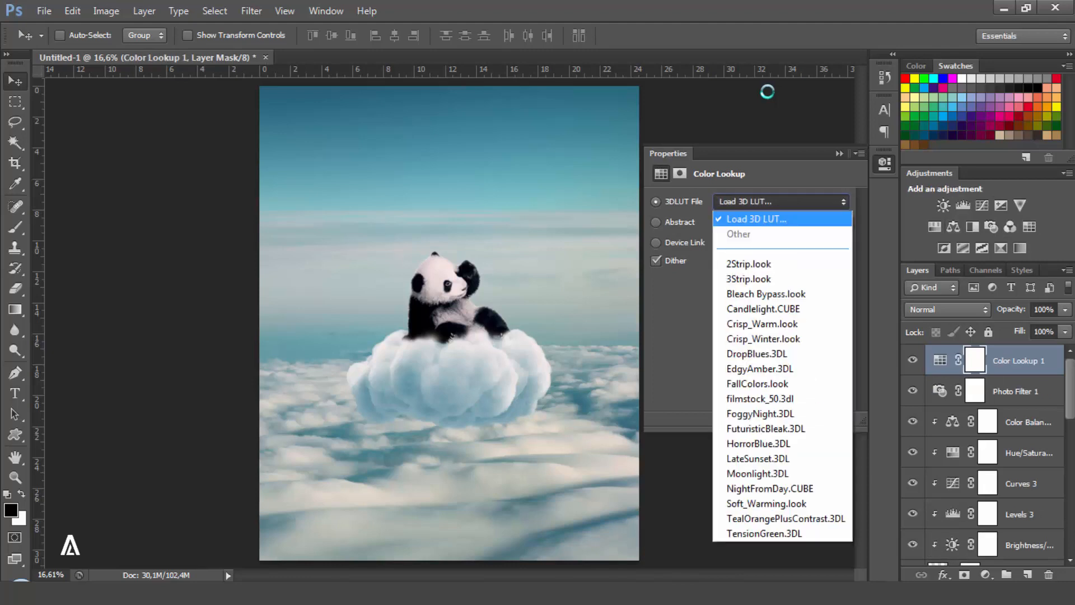
pyautogui.click(773, 324)
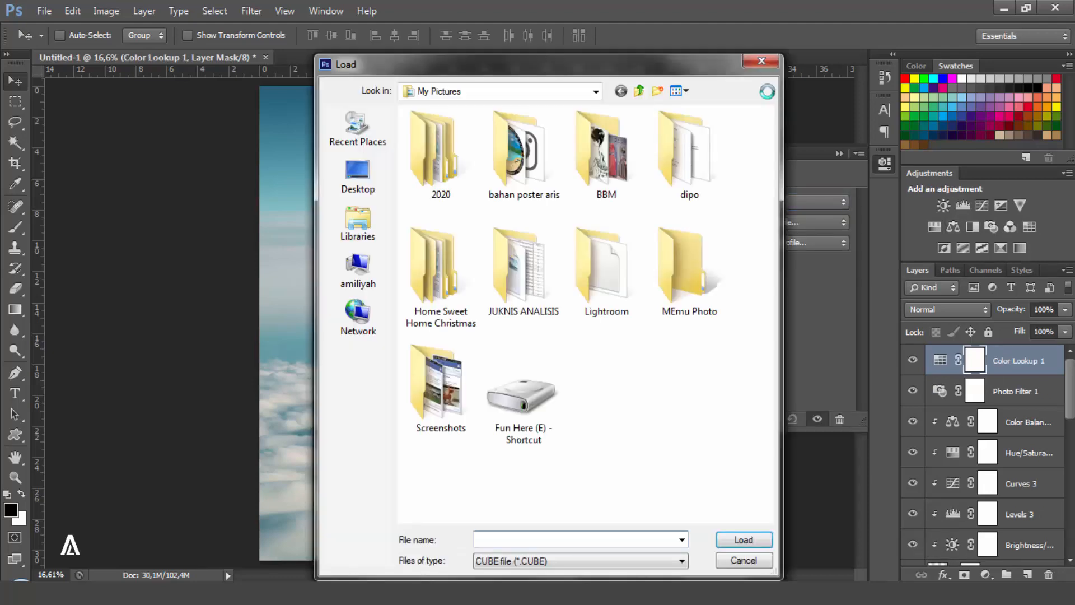
pyautogui.click(359, 271)
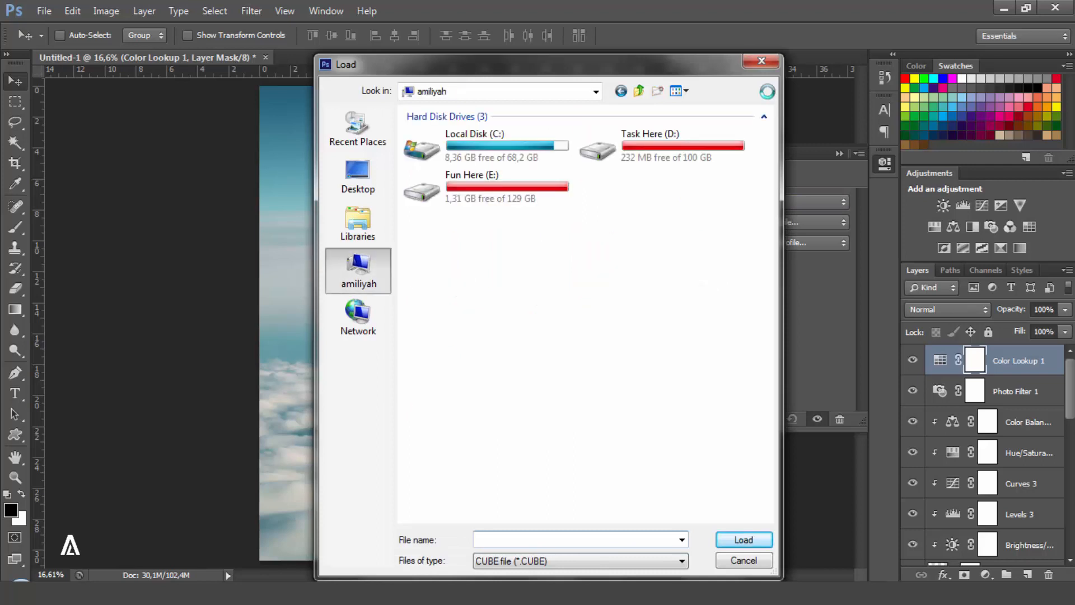
pyautogui.doubleClick(476, 185)
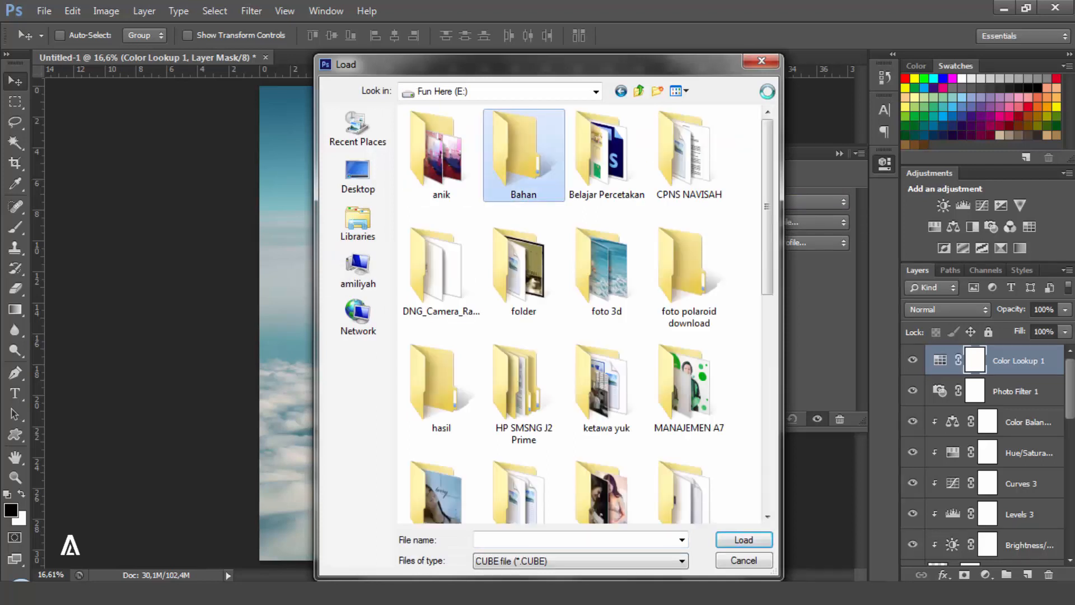
pyautogui.doubleClick(524, 162)
pyautogui.doubleClick(439, 132)
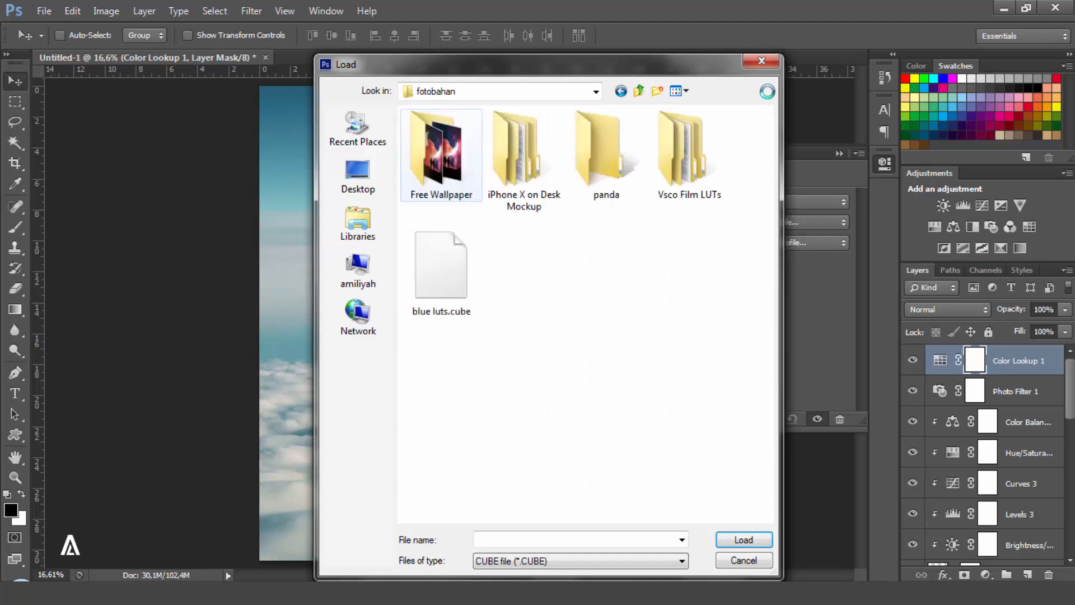
pyautogui.doubleClick(441, 273)
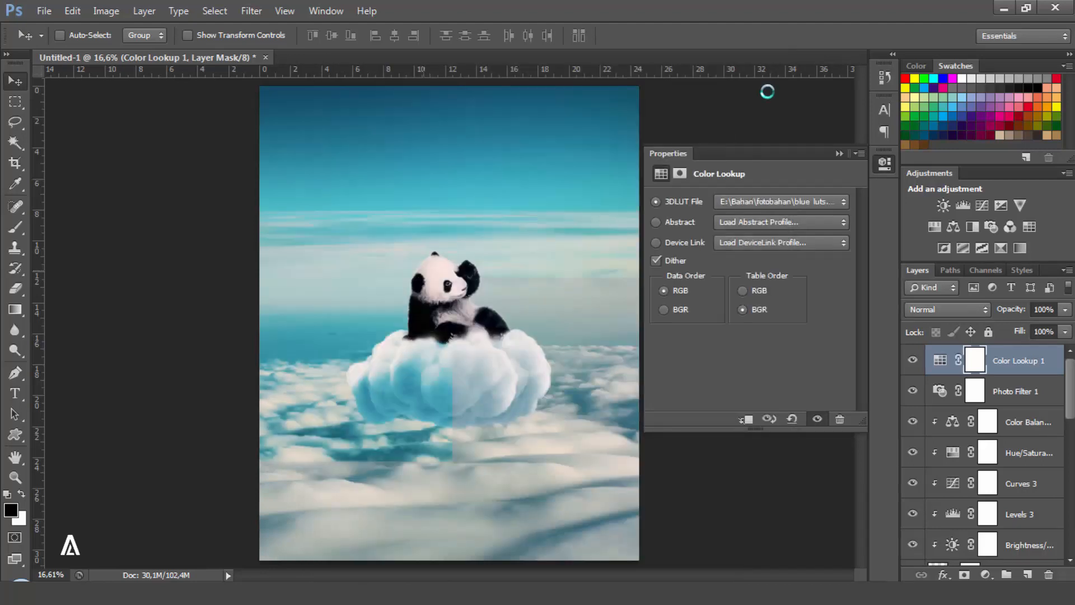
pyautogui.press('4')
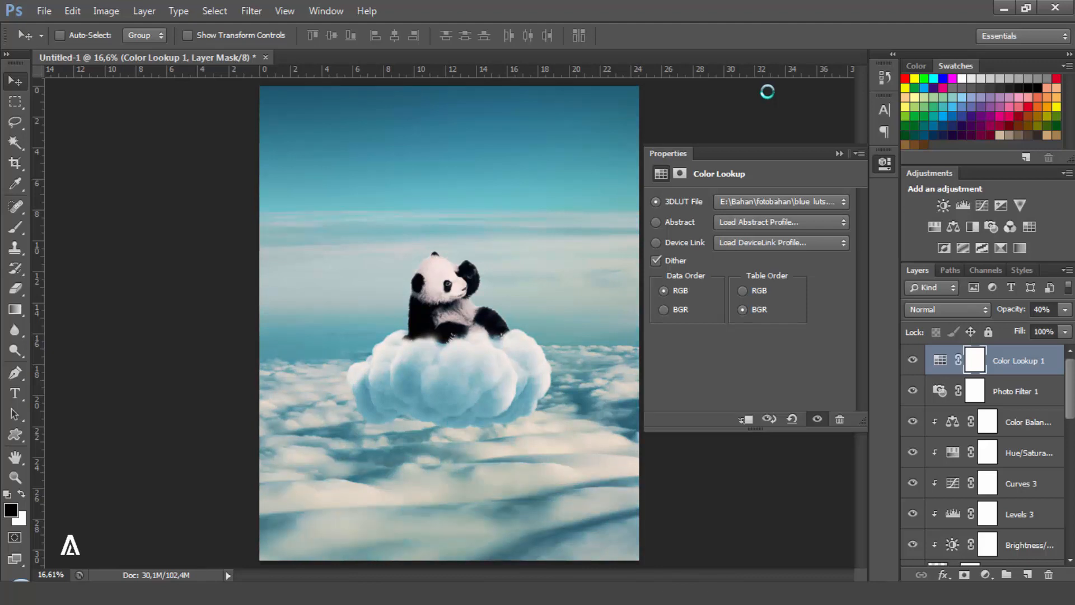
# - Duplicate the floating cloud's layer, Layer 1
pyautogui.scroll(-10, 983, 454)
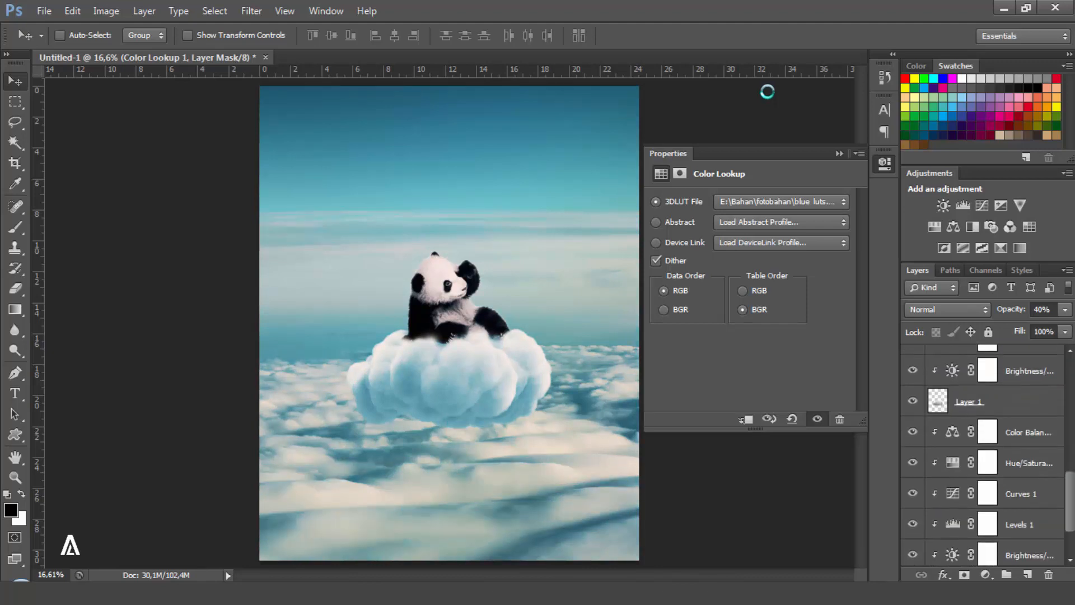
pyautogui.scroll(1, 984, 454)
pyautogui.scroll(1, 983, 454)
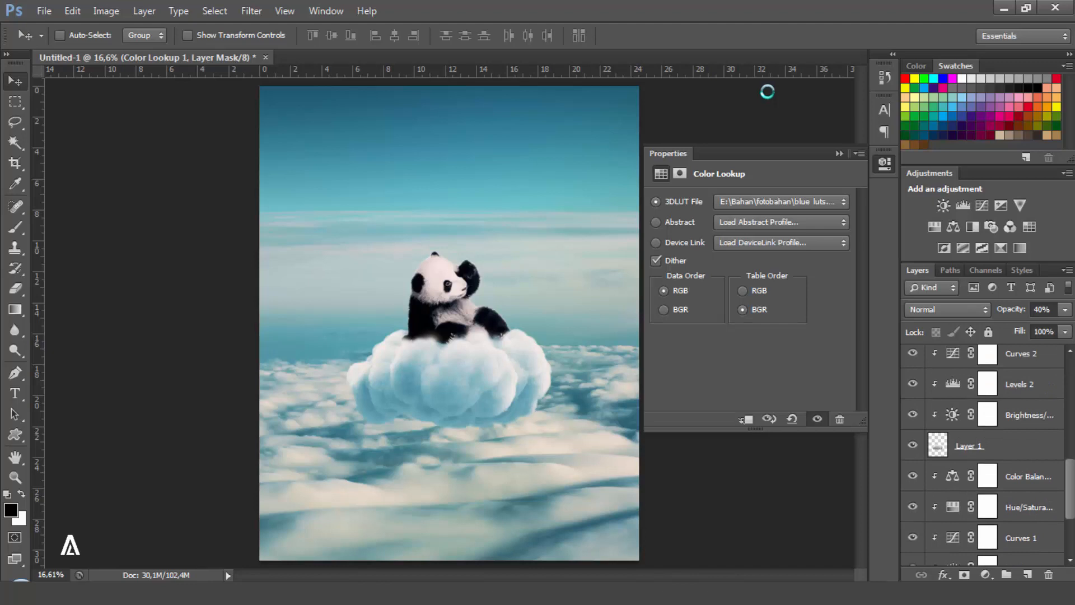
pyautogui.click(984, 446)
pyautogui.scroll(2, 984, 454)
pyautogui.hotkey('ctrl', 'j')
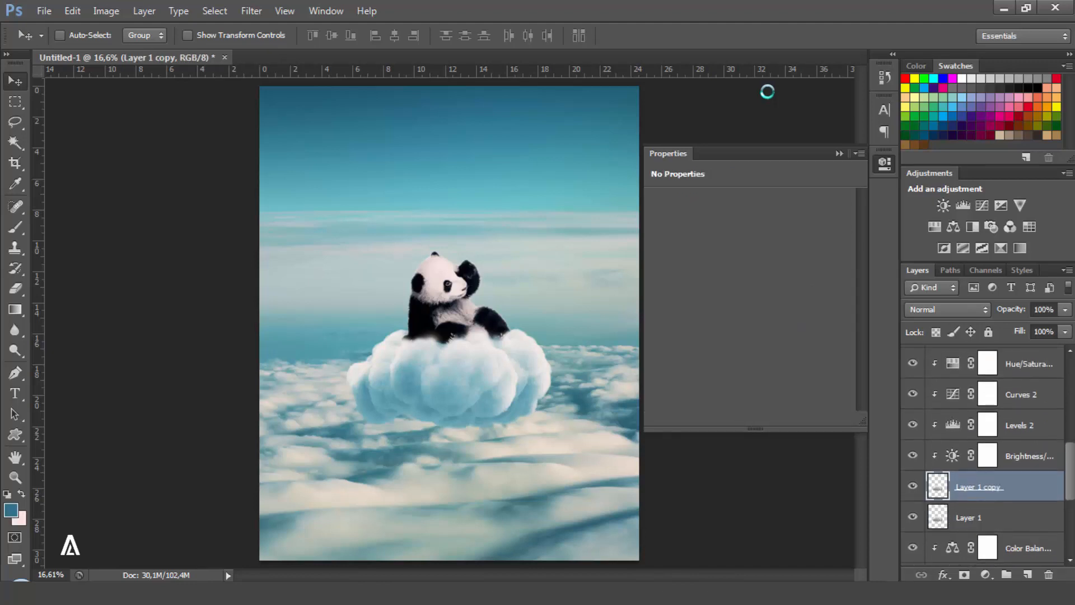
# - Apply a Color Overlay of #29728b to the original cloud layer beneath the copy and rasterize its layer style
pyautogui.click(983, 517)
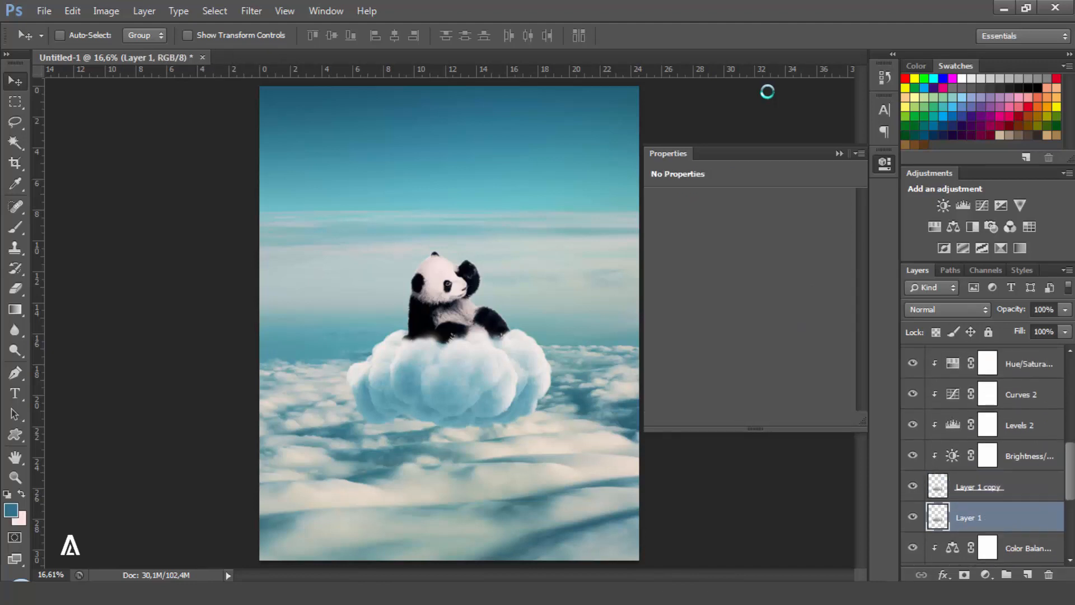
pyautogui.doubleClick(1025, 517)
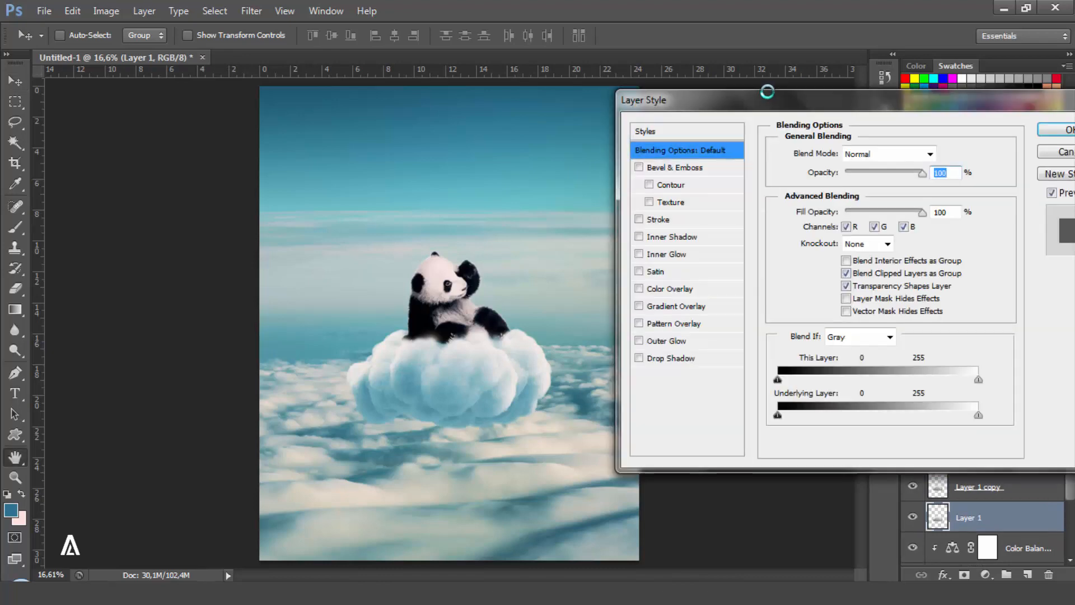
pyautogui.click(669, 289)
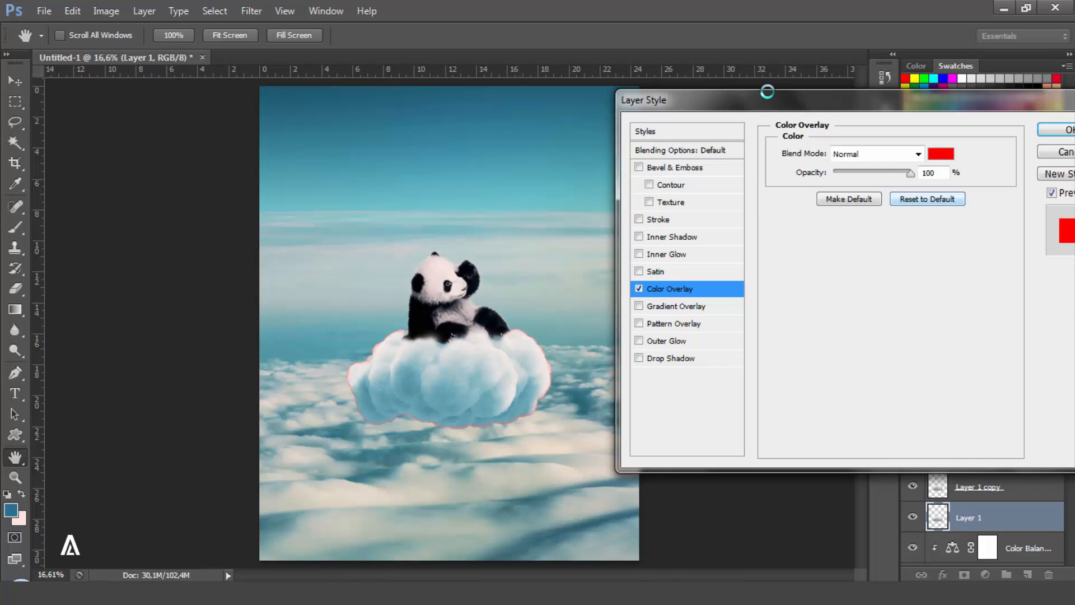
pyautogui.click(940, 154)
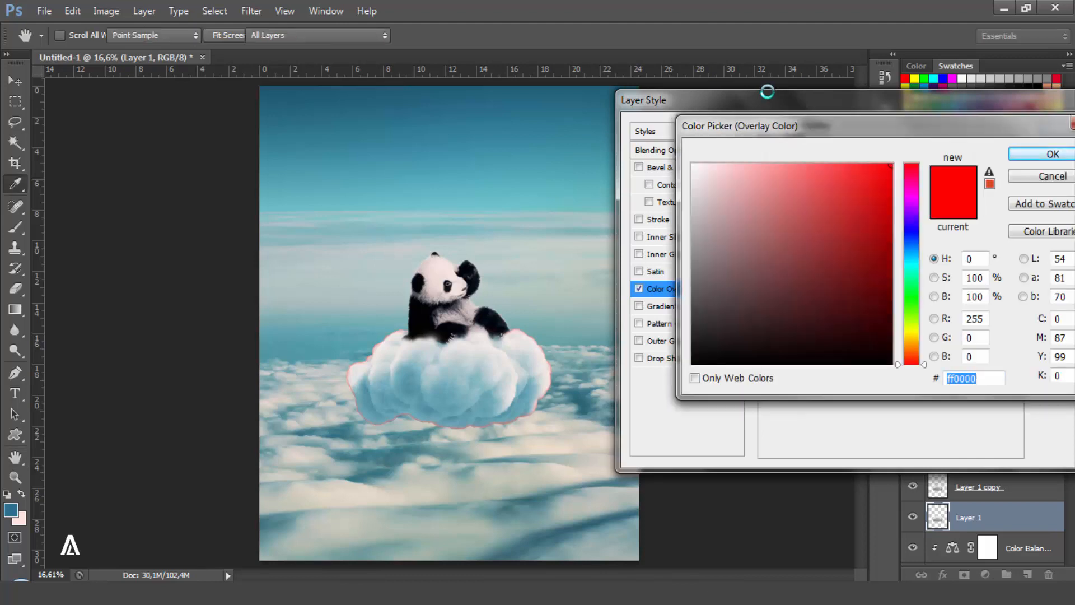
pyautogui.write('29728b')
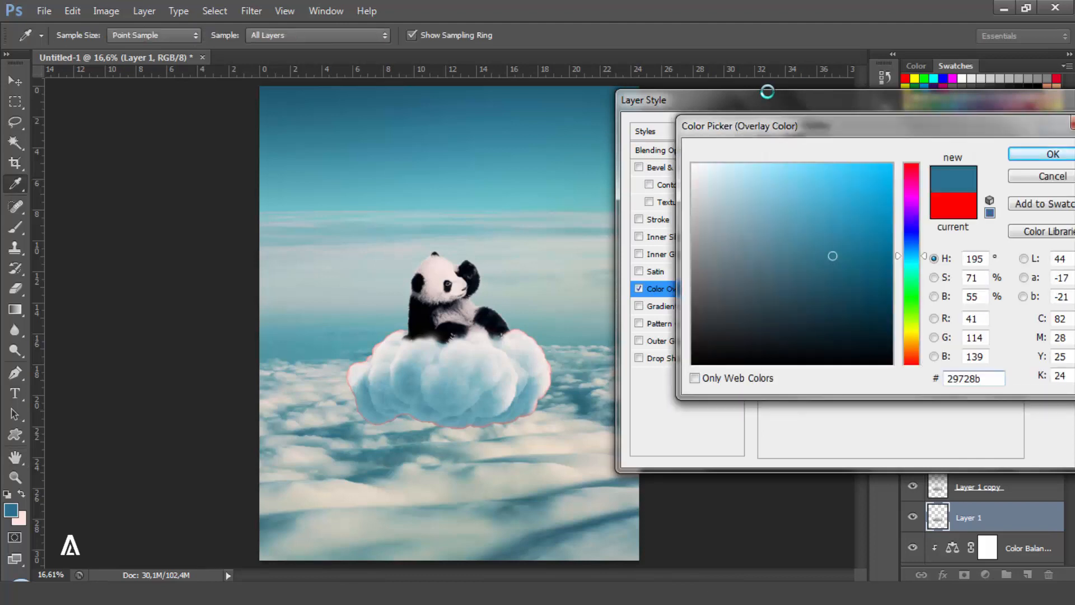
pyautogui.press('Return')
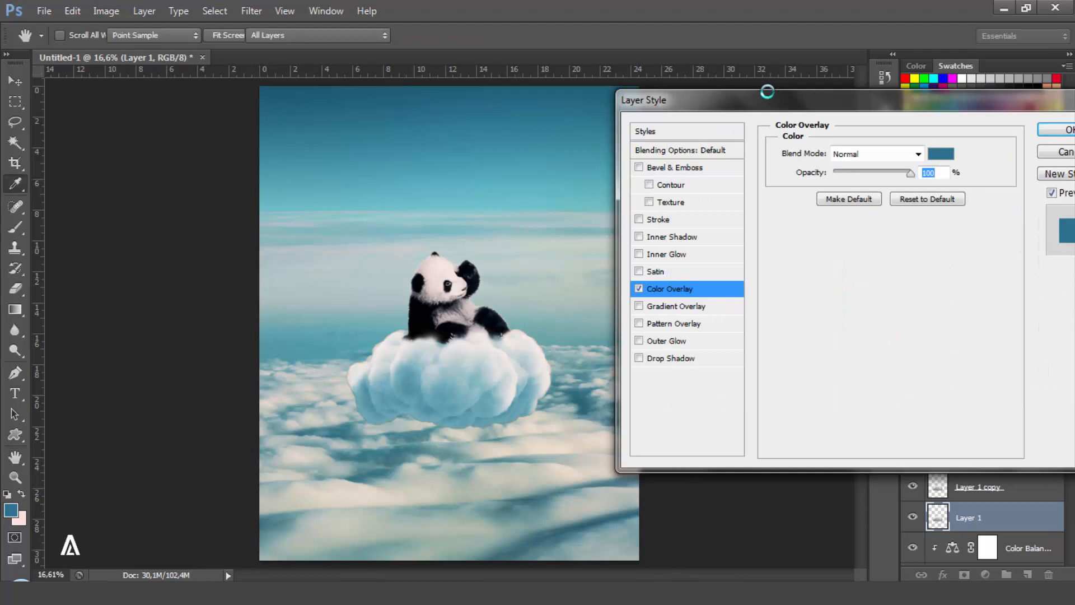
pyautogui.press('Return')
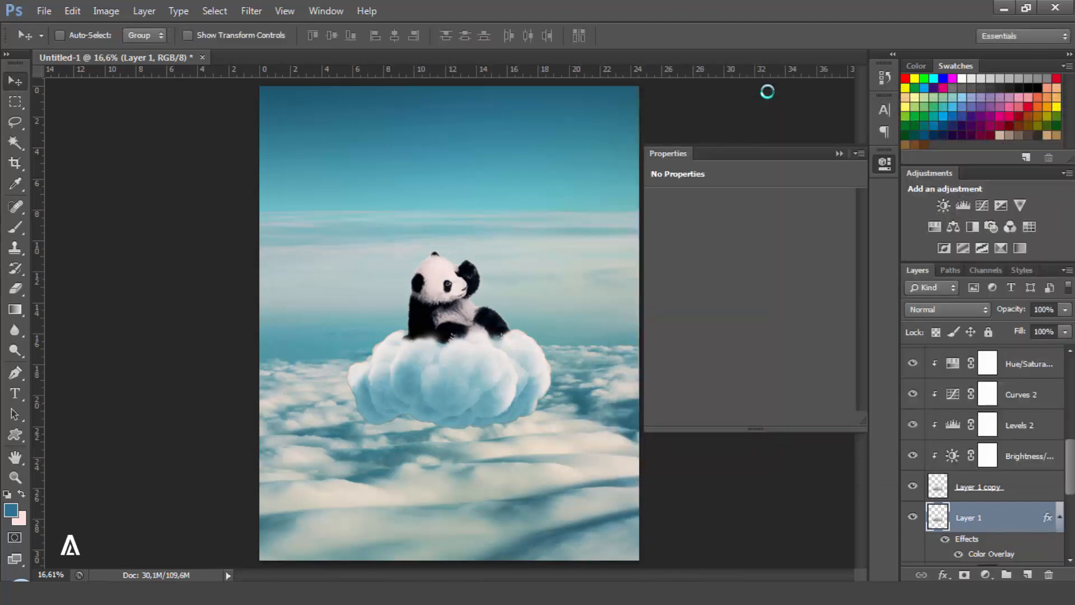
pyautogui.rightClick(985, 520)
pyautogui.click(960, 170)
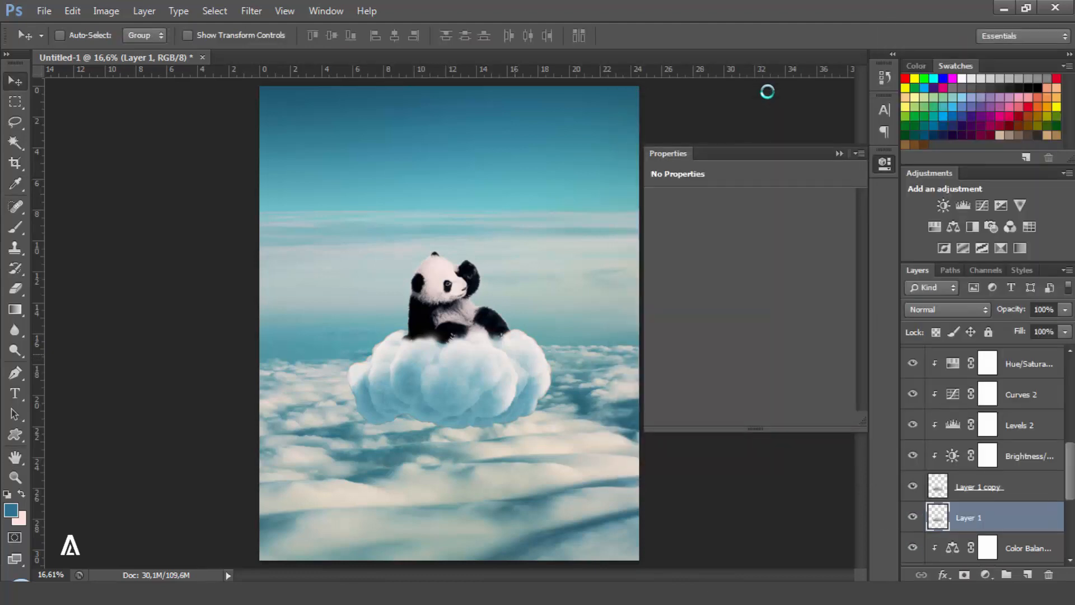
# - Flip the blue cloud silhouette on Layer 1 vertically and move it below the floating cloud, slightly to the left
pyautogui.hotkey('ctrl', 't')
pyautogui.rightClick(515, 87)
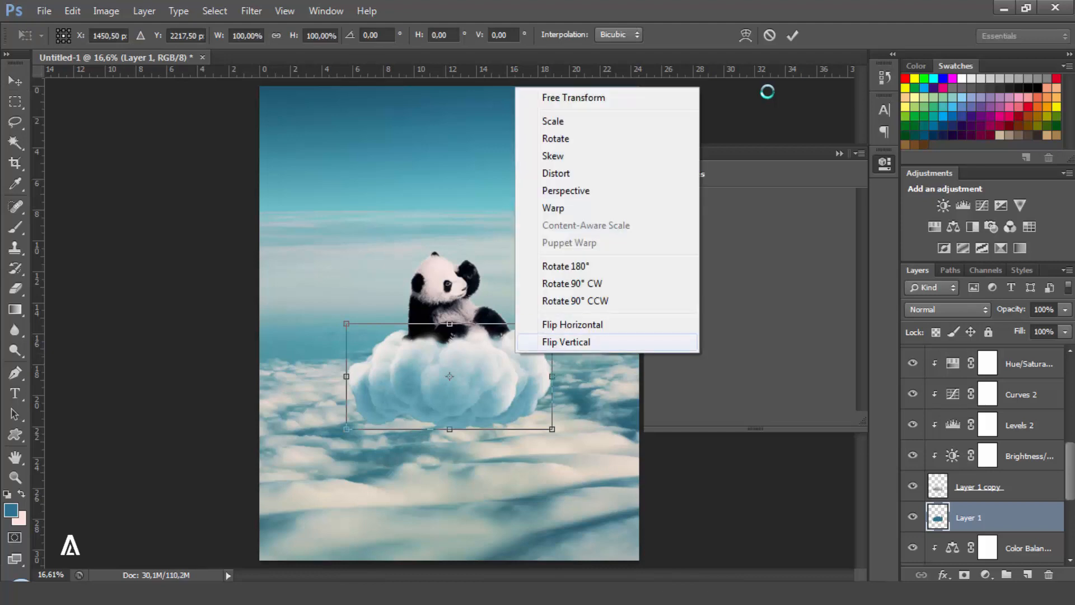
pyautogui.press('Return')
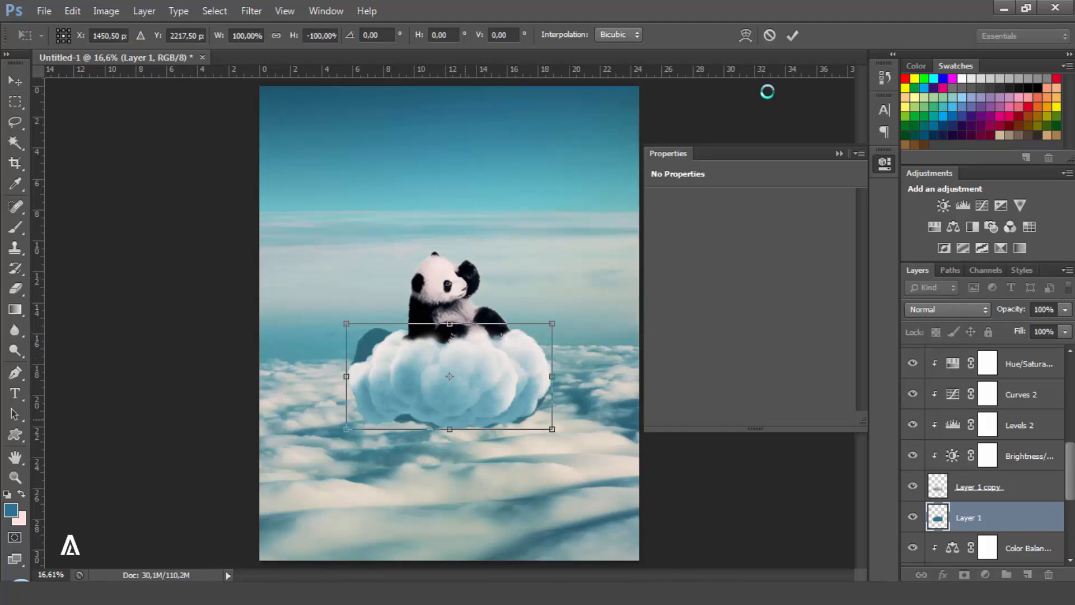
pyautogui.moveTo(465, 419); pyautogui.dragTo(420, 550)
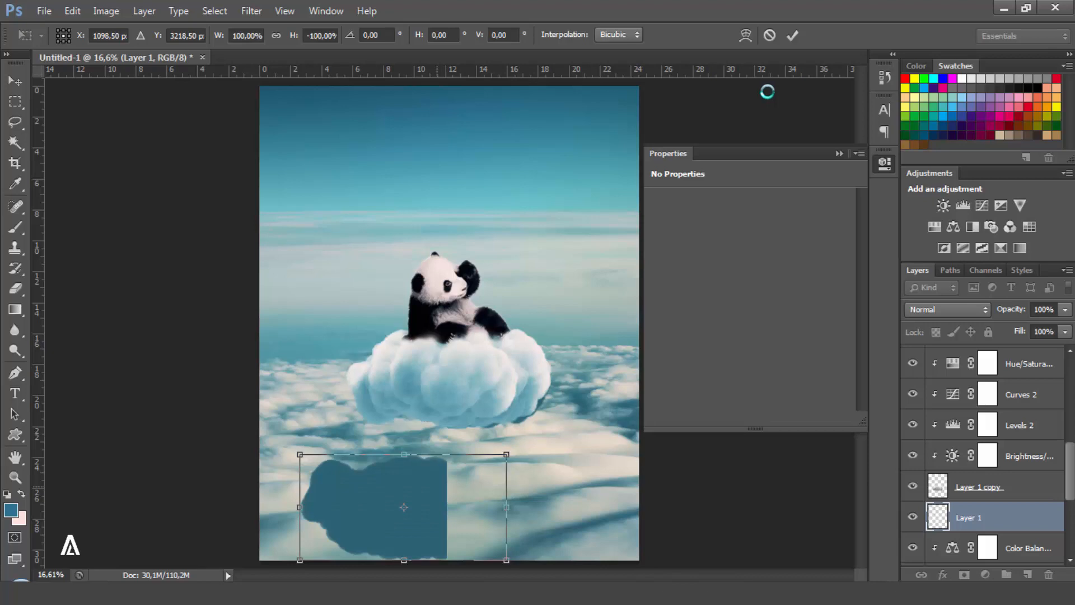
pyautogui.click(792, 35)
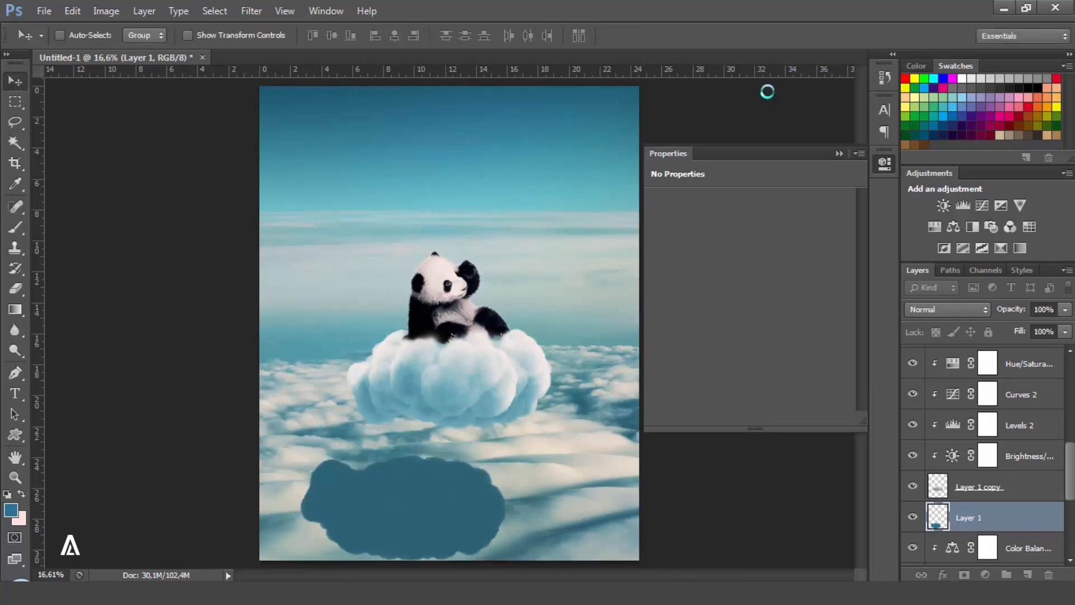
# - Apply a Gaussian Blur with a radius of 22.3 pixels to the blue cloud silhouette
pyautogui.click(252, 11)
pyautogui.moveTo(269, 170)
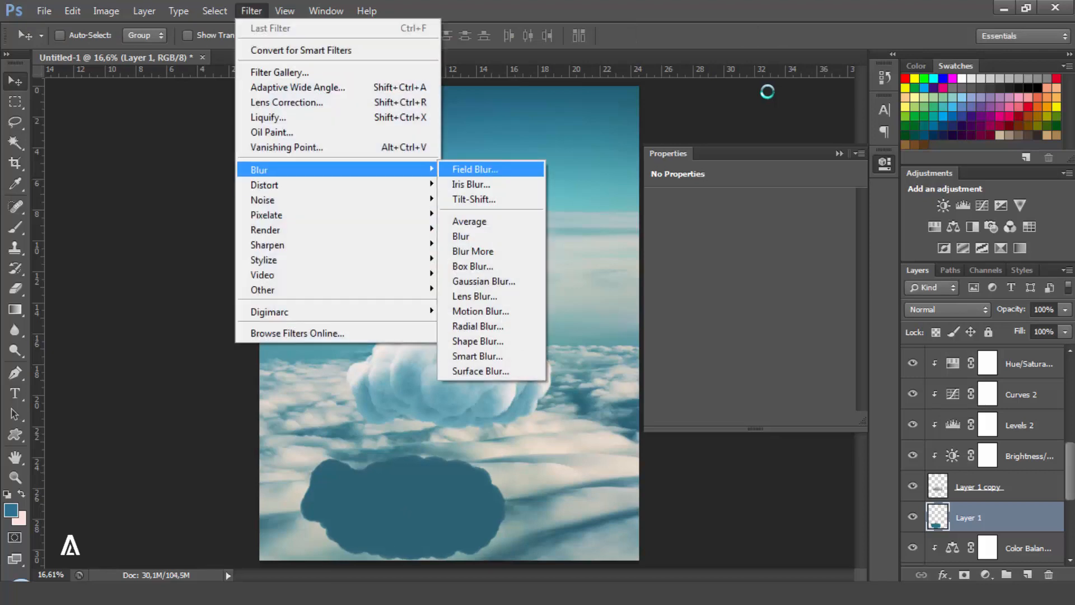
pyautogui.click(484, 281)
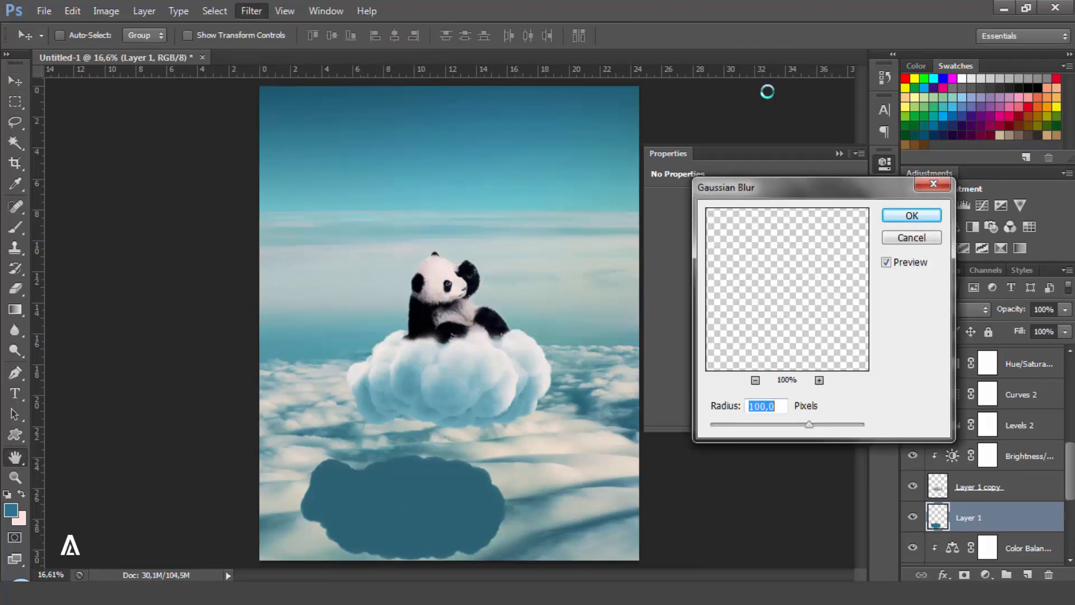
pyautogui.moveTo(809, 425); pyautogui.dragTo(770, 424)
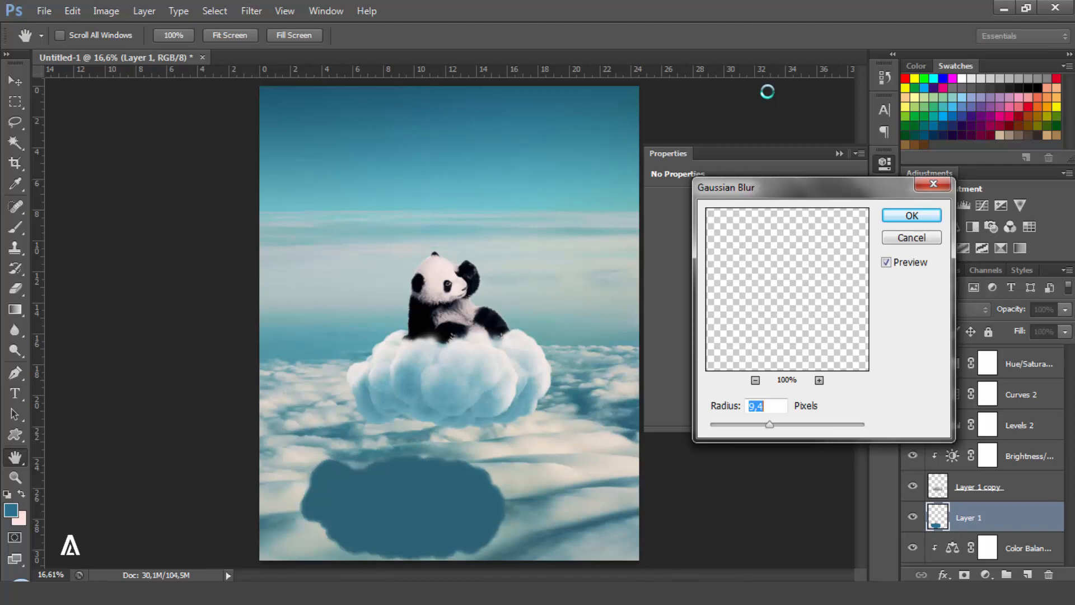
pyautogui.write('20')
pyautogui.moveTo(778, 425); pyautogui.dragTo(779, 425)
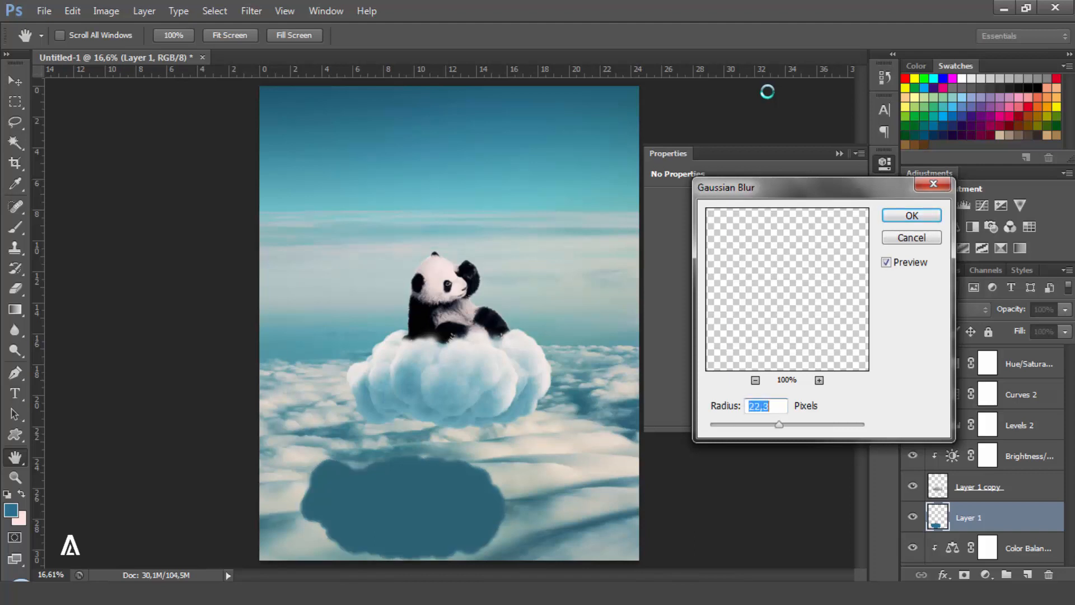
pyautogui.press('Return')
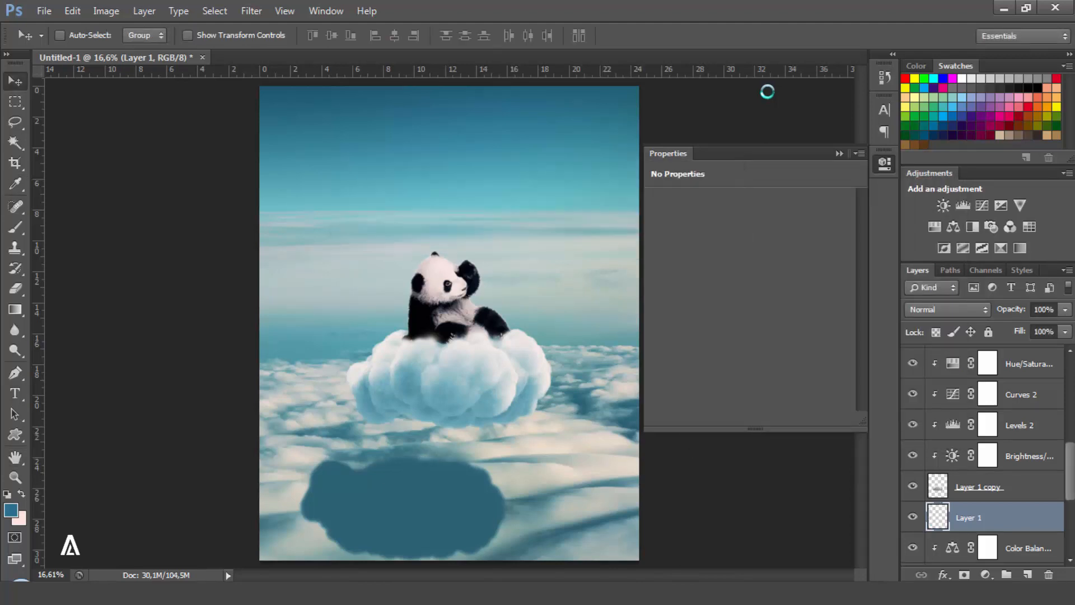
# - Lower the opacity of the blurred blue cloud shadow on Layer 1 to 29%
pyautogui.press('4')
pyautogui.press('4')
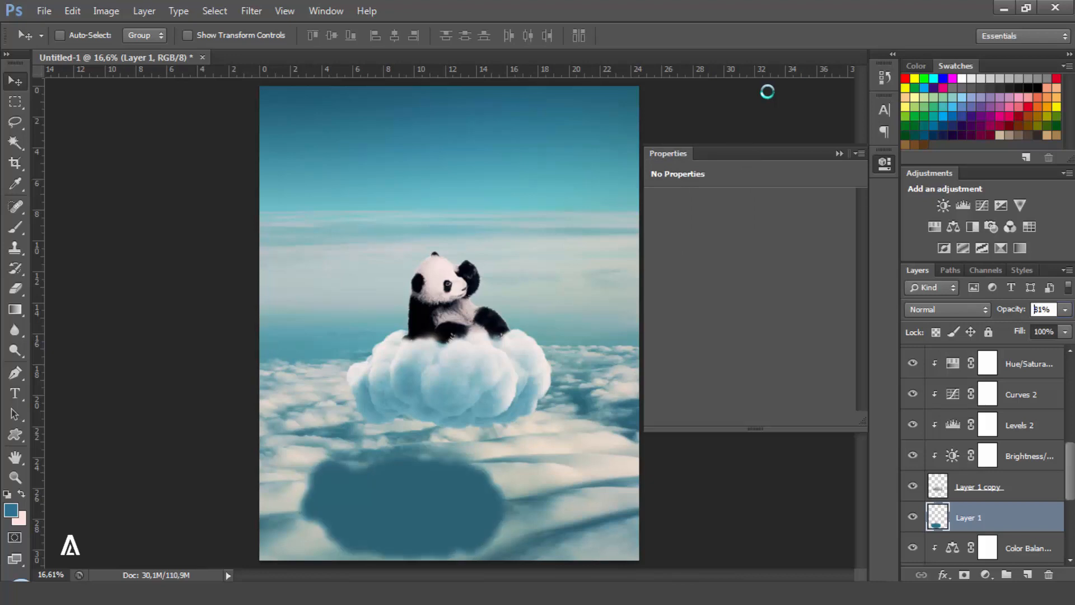
pyautogui.press('2')
pyautogui.press('9')
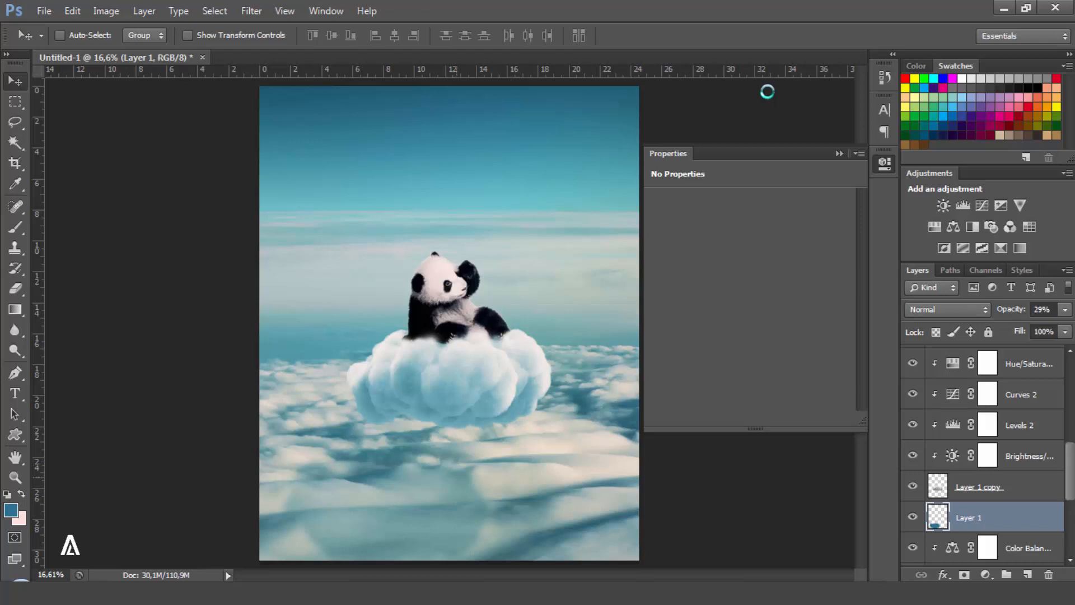
# - Squash the cloud shadow on Layer 1 slightly in height by lowering its upper edge with Free Transform
pyautogui.hotkey('ctrl', 't')
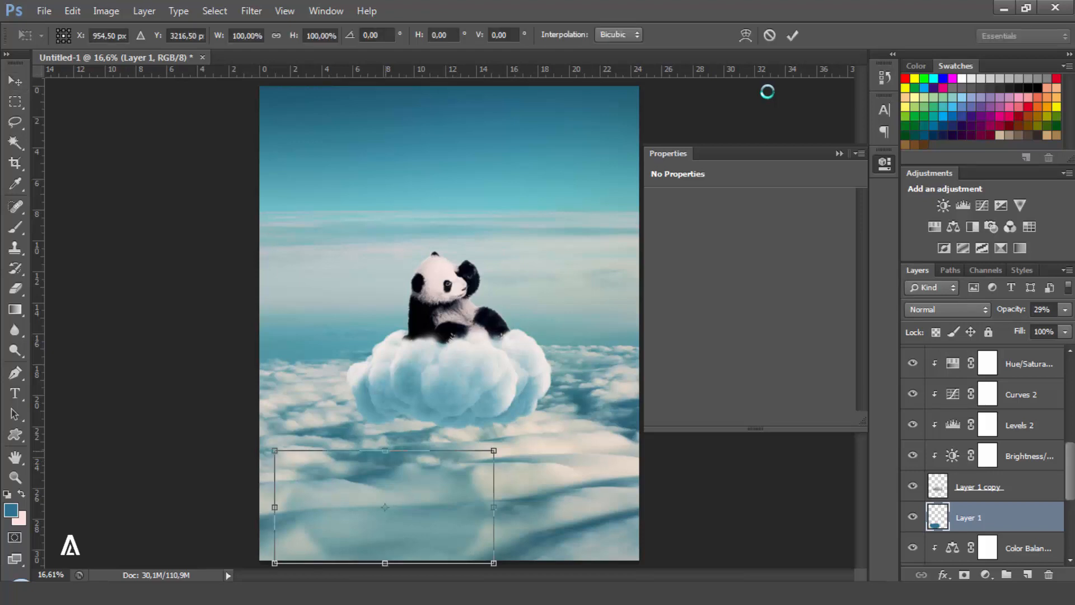
pyautogui.moveTo(385, 451); pyautogui.dragTo(385, 471)
pyautogui.press('Return')
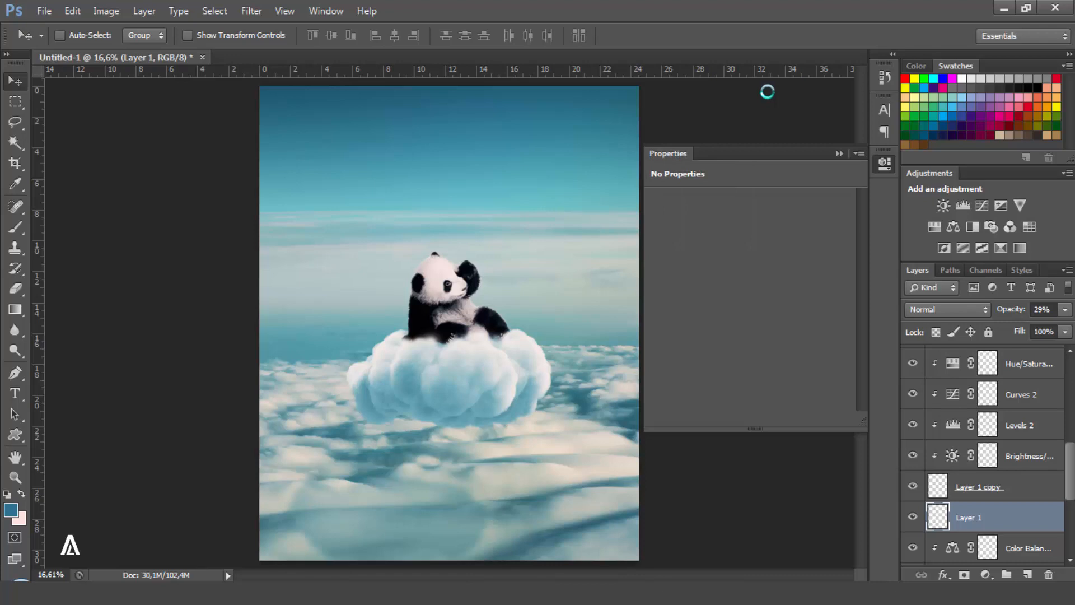
# - Group the panda's Layer 2 with its five clipped adjustment layers, from Brightness/Contrast up to Color Balance
pyautogui.scroll(4, 982, 455)
pyautogui.scroll(3, 982, 454)
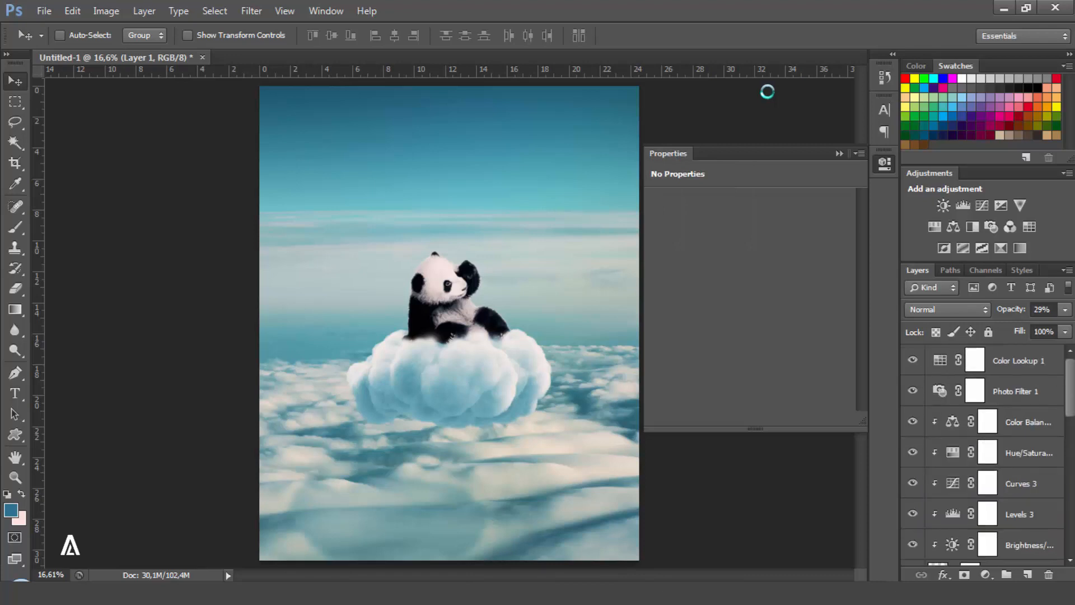
pyautogui.scroll(-4, 982, 455)
pyautogui.scroll(1, 982, 455)
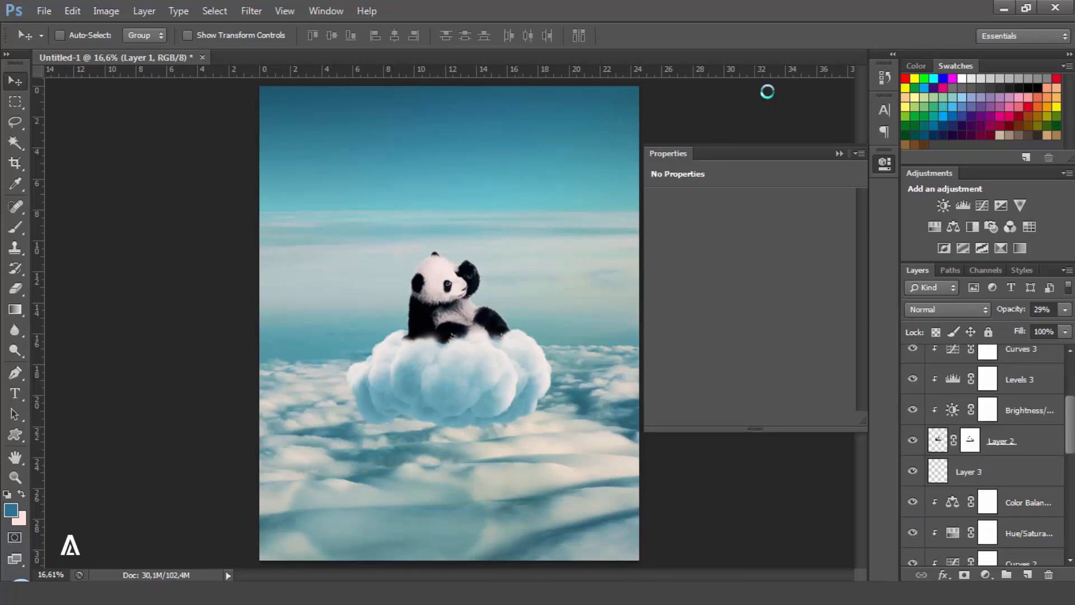
pyautogui.click(982, 443)
pyautogui.scroll(3, 982, 455)
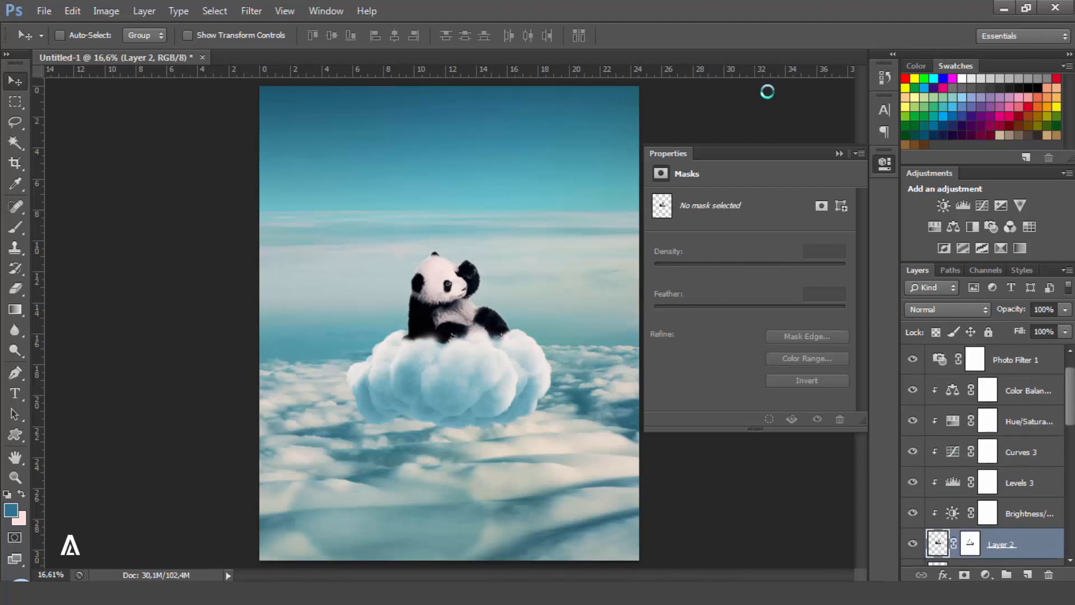
pyautogui.keyDown('shift'); pyautogui.click(1028, 391); pyautogui.keyUp('shift')
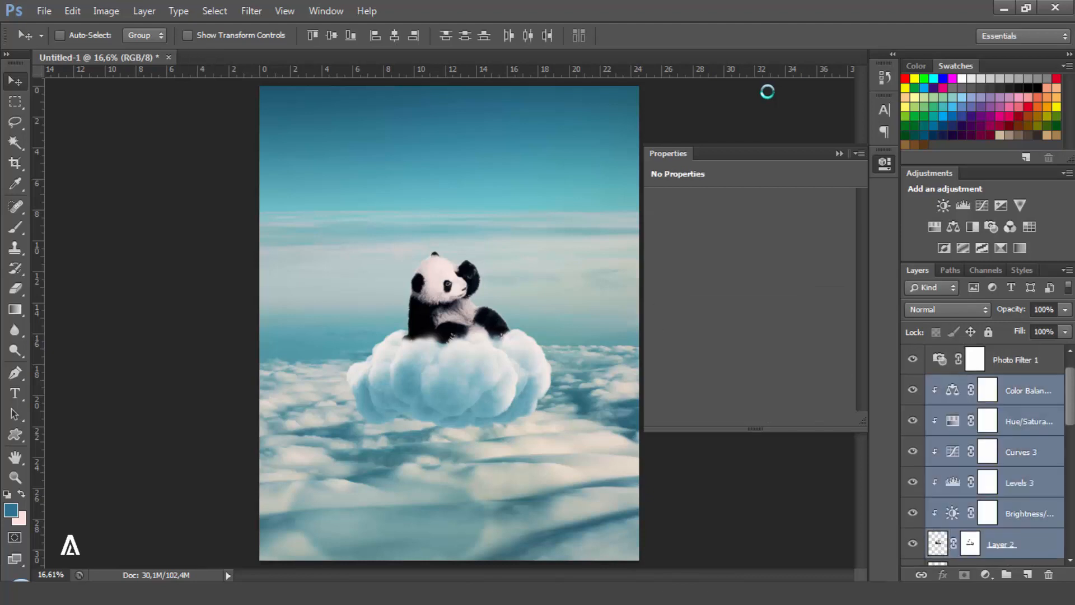
pyautogui.hotkey('ctrl', 'g')
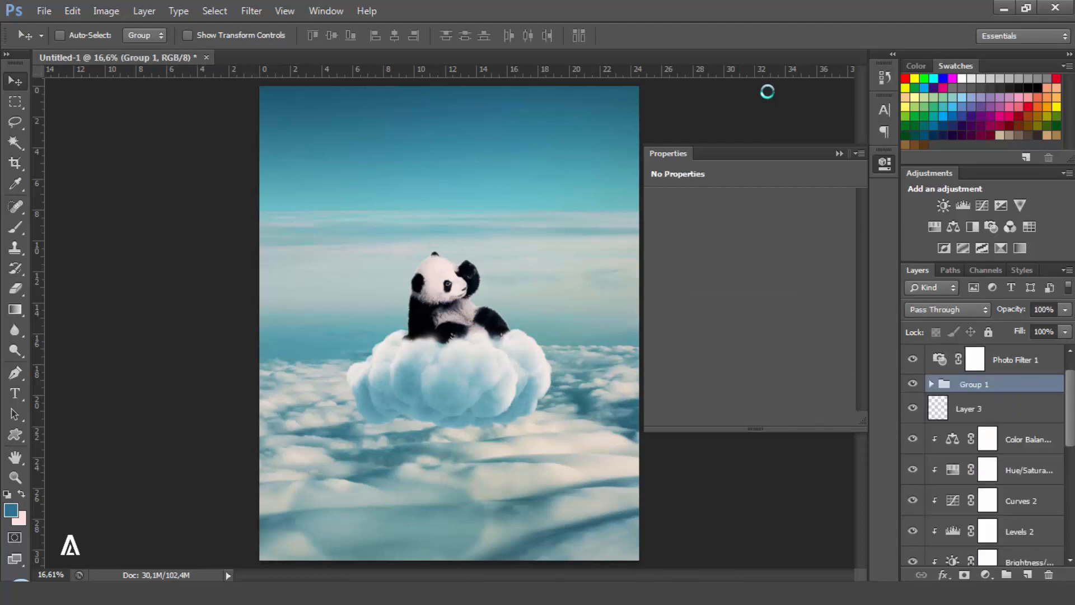
pyautogui.hotkey('ctrl', 'j')
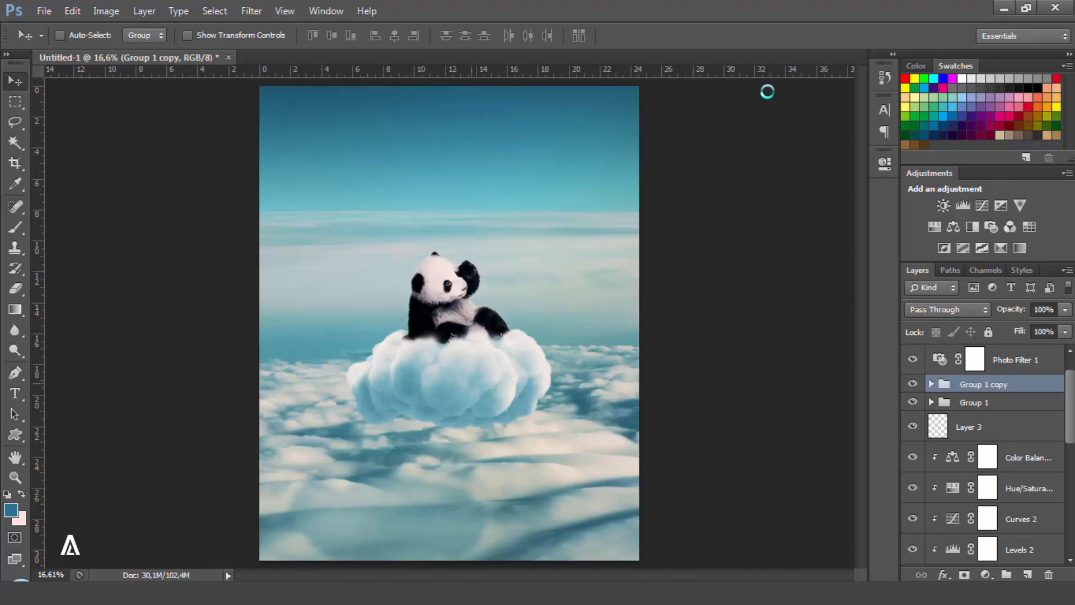
pyautogui.hotkey('ctrl', 't')
pyautogui.press('Escape')
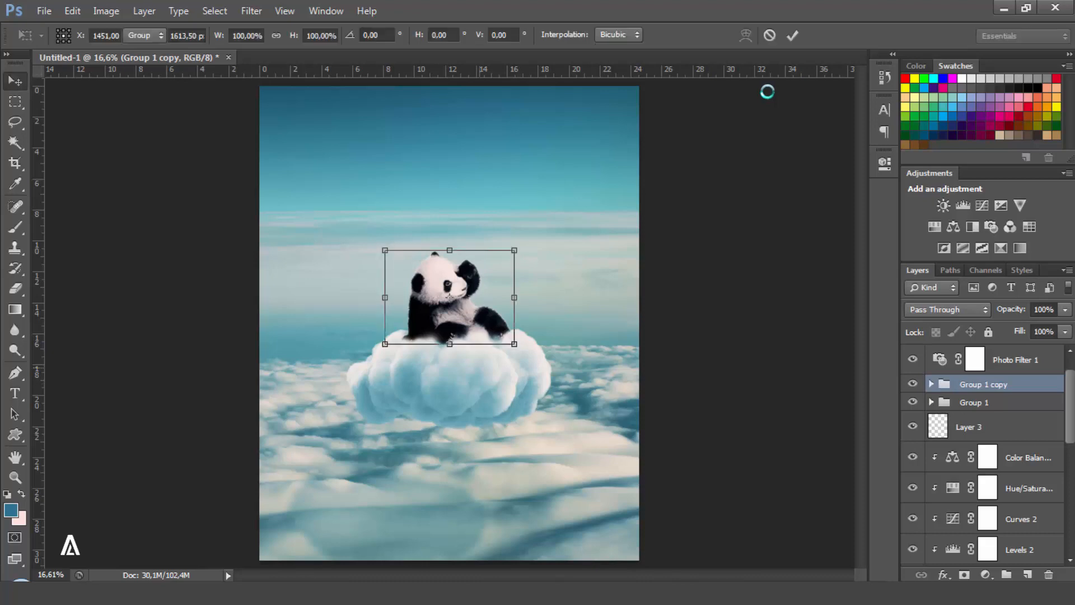
pyautogui.press('Delete')
pyautogui.press('Return')
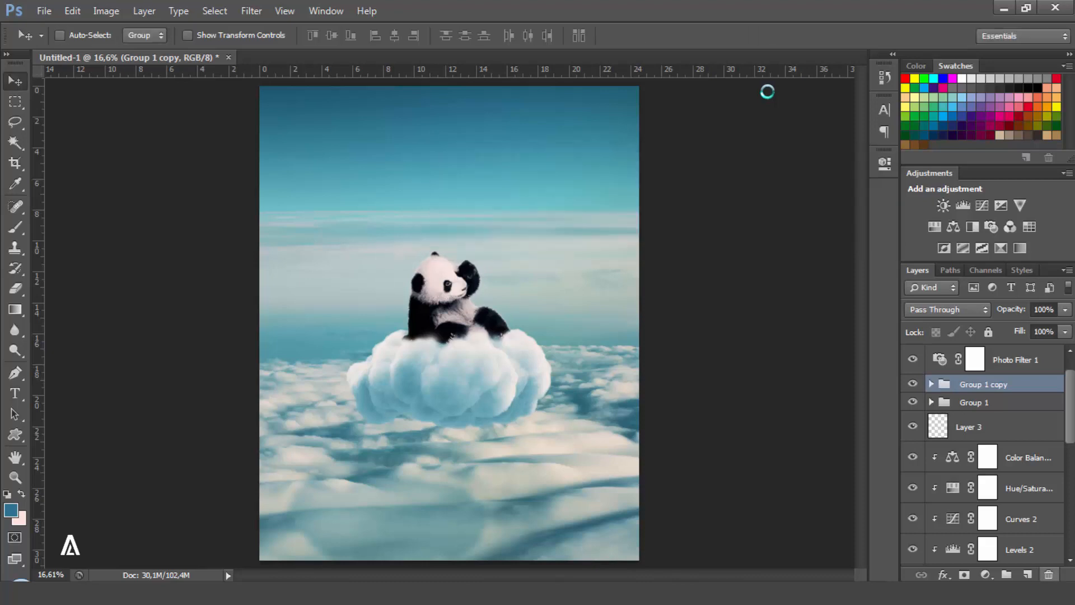
# - Select the floating cloud's layer, Layer 1 copy, beneath its clipped adjustment layers
pyautogui.scroll(-3, 977, 455)
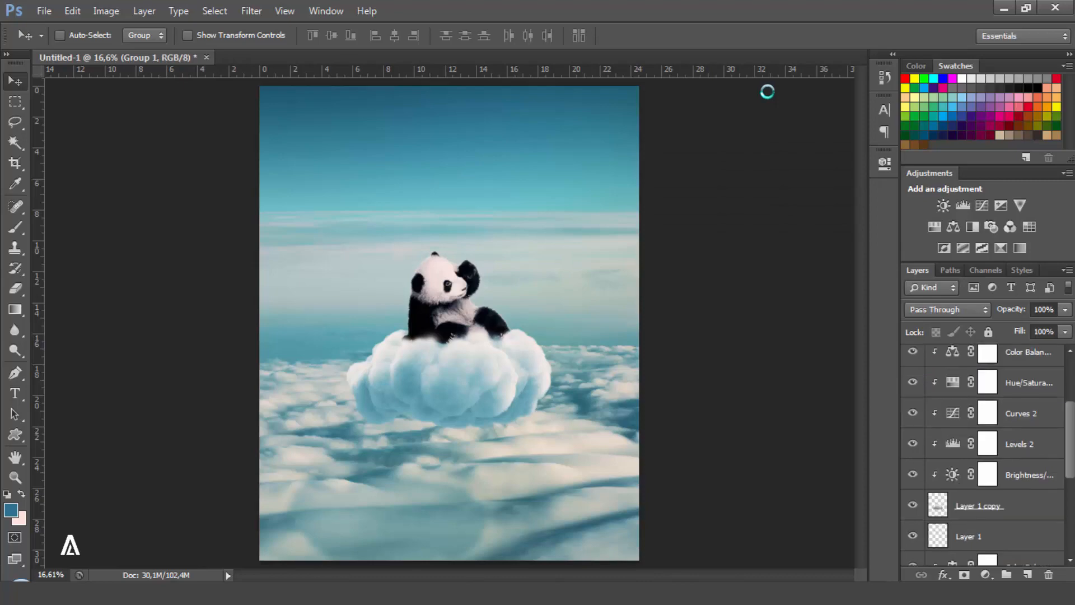
pyautogui.click(977, 506)
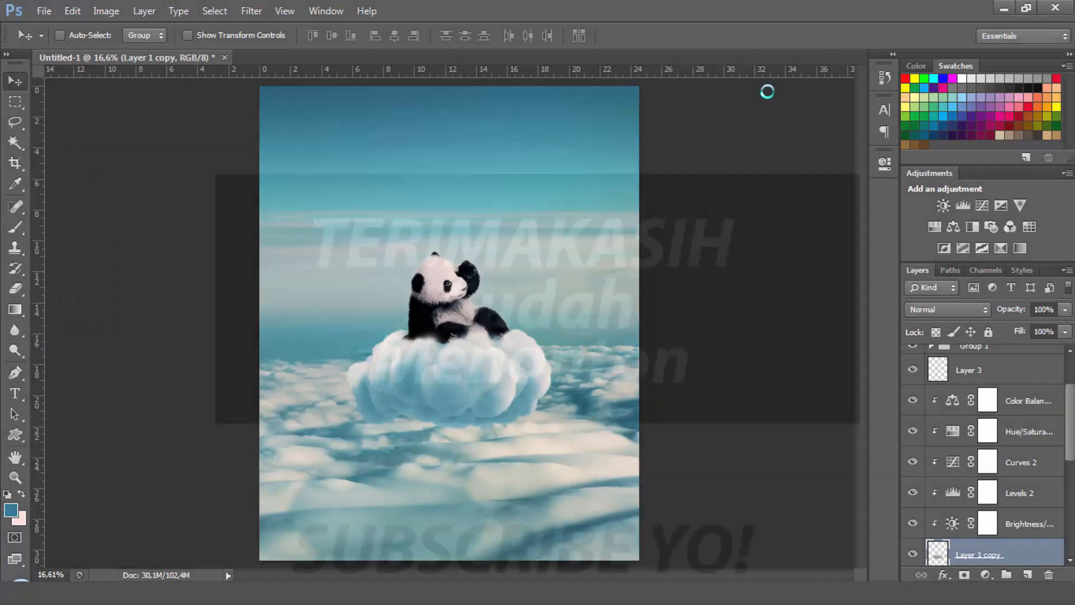